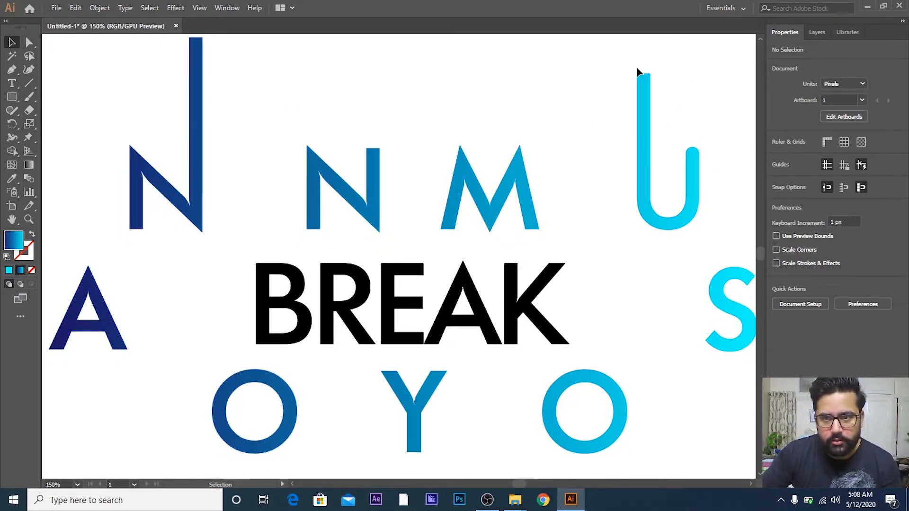
scroll(630, 124, "down", 1)
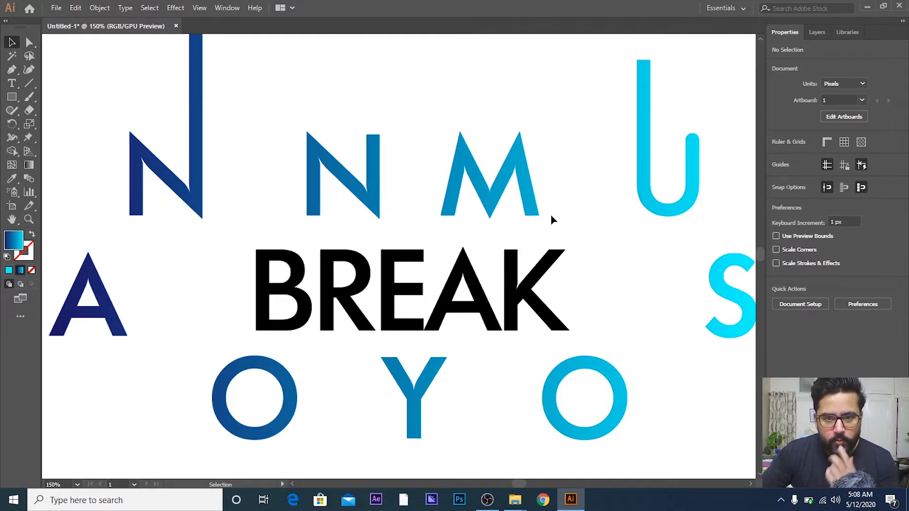
scroll(694, 237, "down", 1)
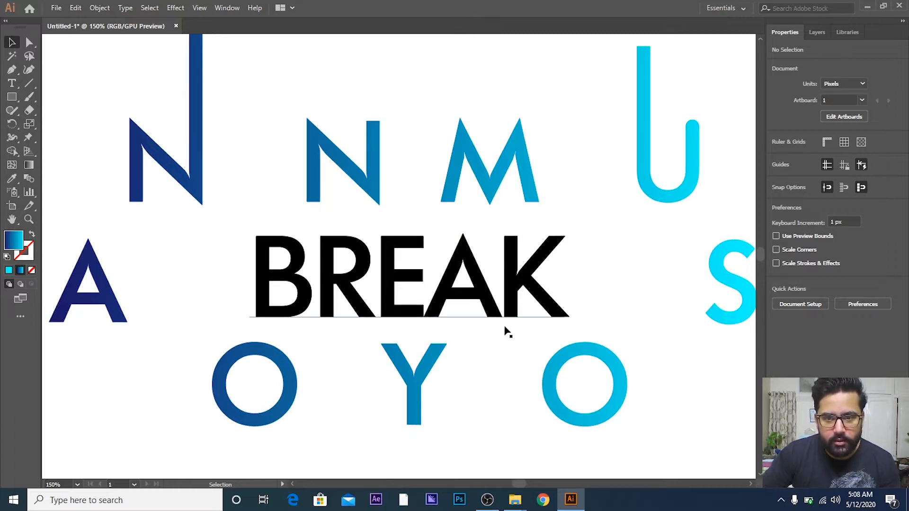
scroll(187, 301, "up", 1)
scroll(403, 239, "up", 1)
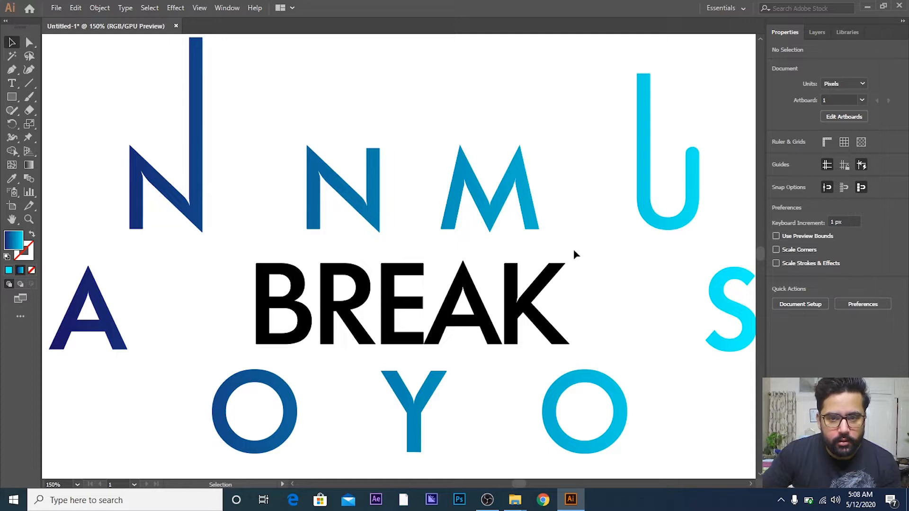
scroll(574, 251, "down", 1)
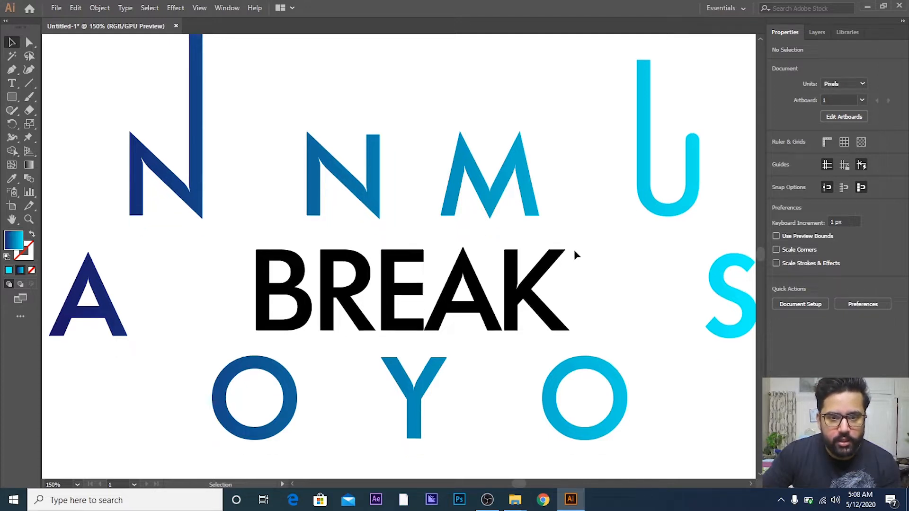
scroll(574, 251, "up", 1)
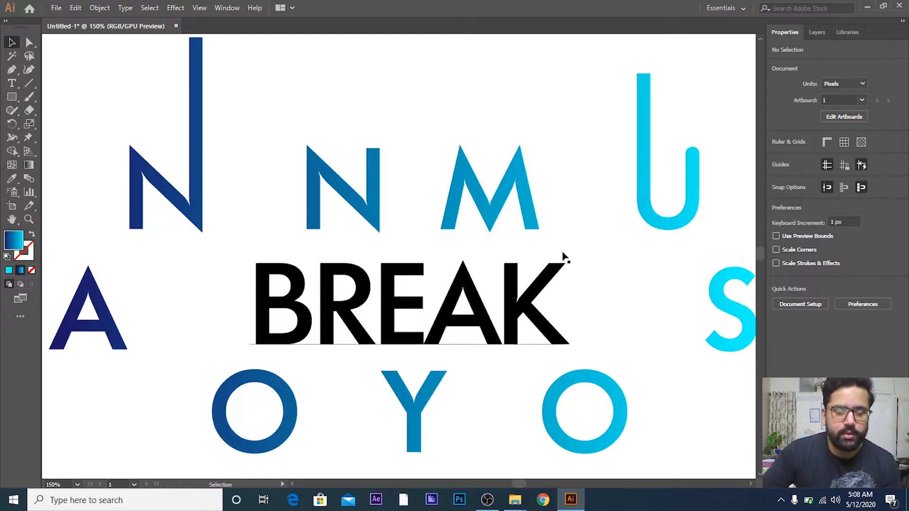
scroll(563, 255, "down", 1)
scroll(563, 256, "up", 1)
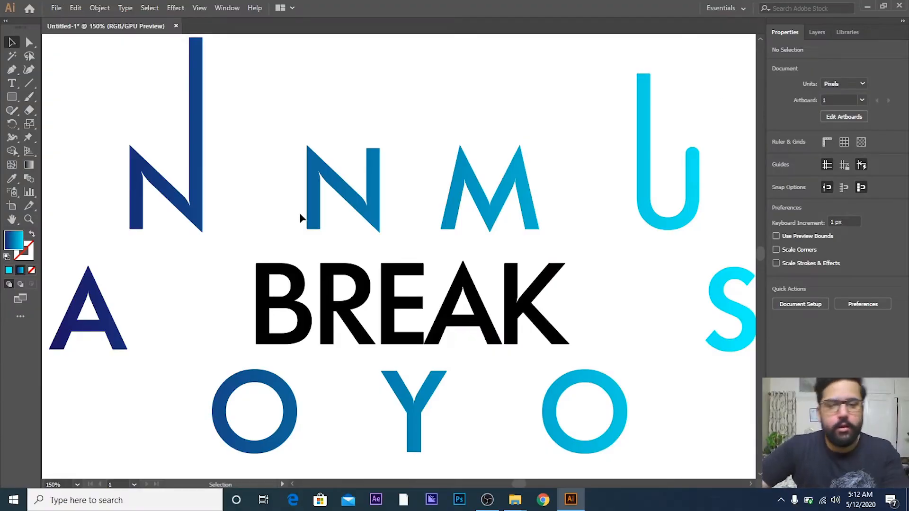
- Delete all the existing artwork, including the scattered gradient letters and the word BREAK
scroll(300, 218, "down", 1)
left_click_drag(119, 85, 604, 370)
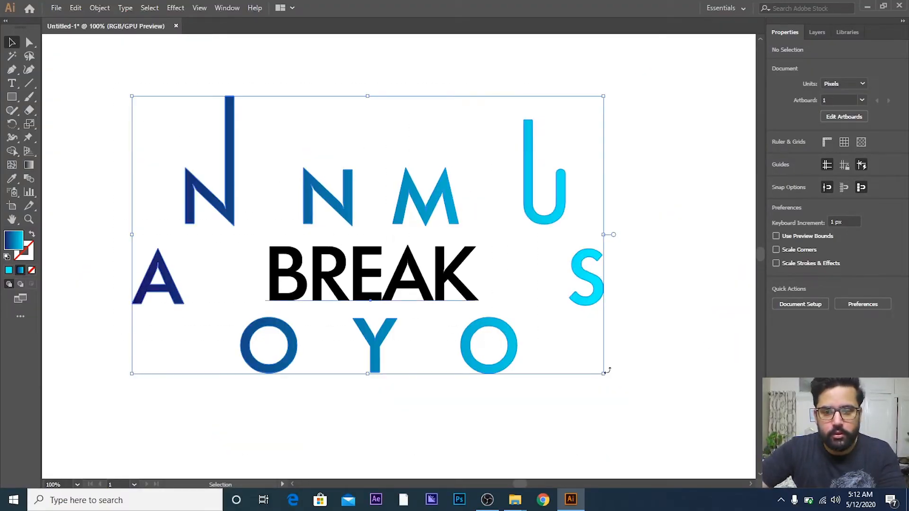
left_click(607, 374)
left_click_drag(615, 404, 173, 107)
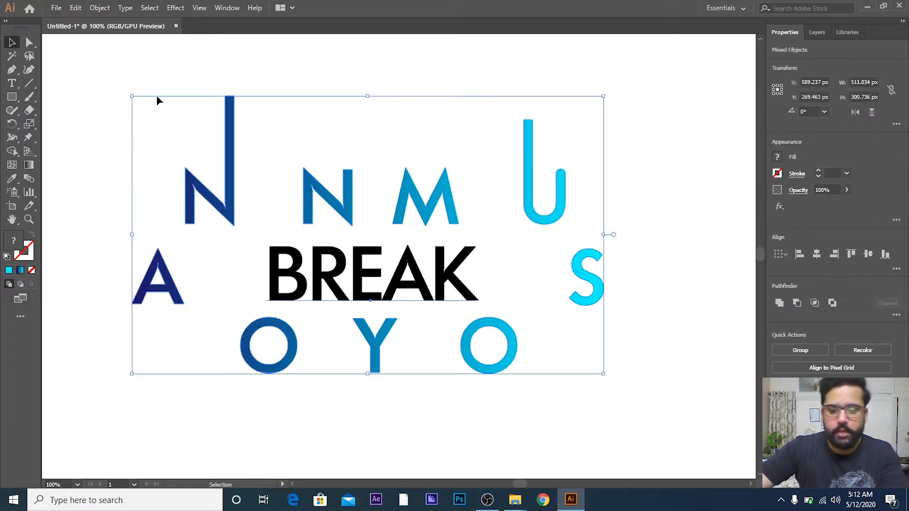
key("Delete")
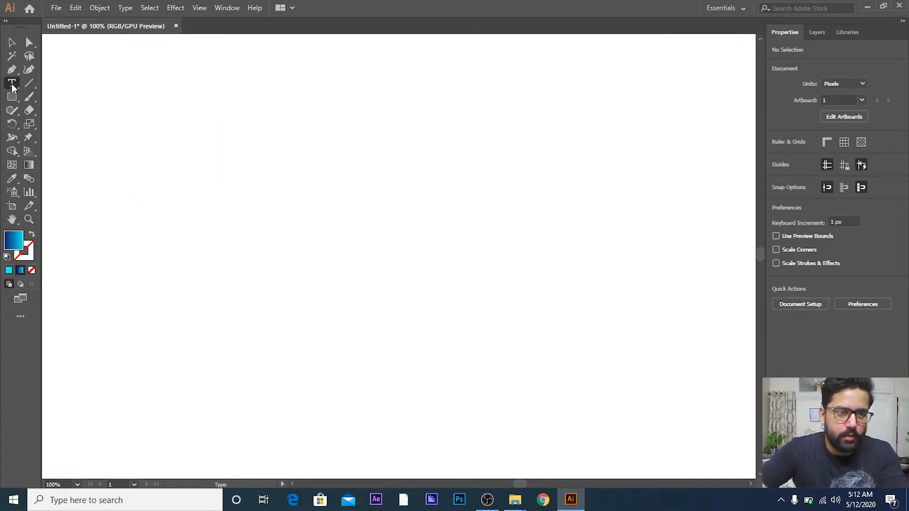
- Add a point text object on the empty canvas and move it right until the whole placeholder text is in view
left_click(12, 83)
left_click(190, 221)
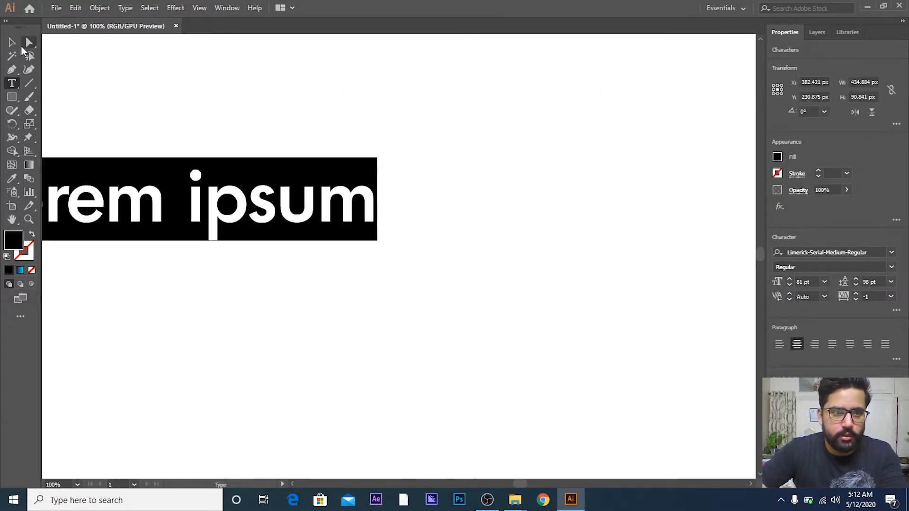
key("Escape")
left_click_drag(156, 196, 339, 196)
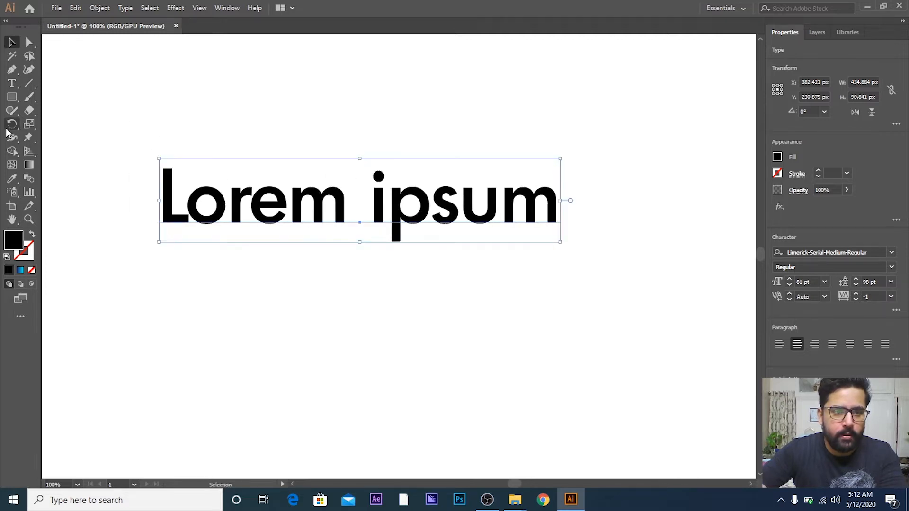
- Replace the placeholder text with ANONYMOUS and shift the text slightly down and to the right
left_click(12, 83)
left_click(279, 212)
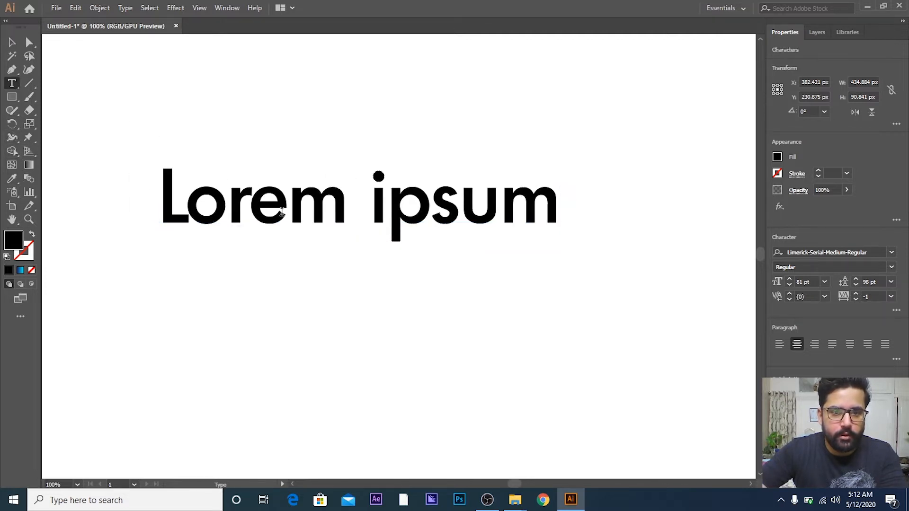
key("ctrl+a")
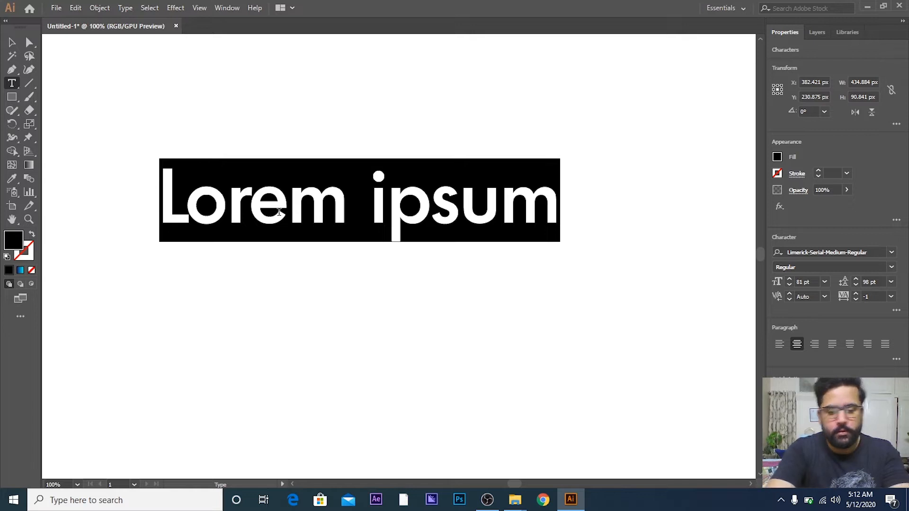
type("ANON")
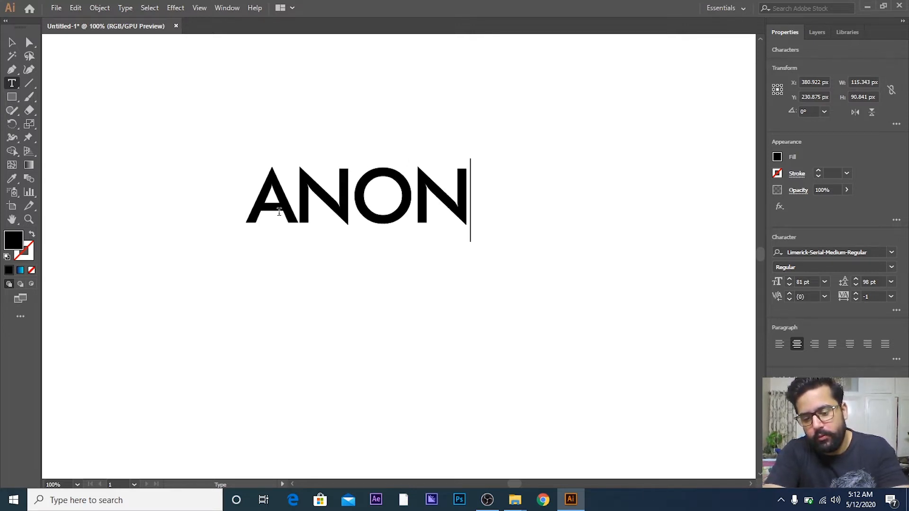
type("YMOIU")
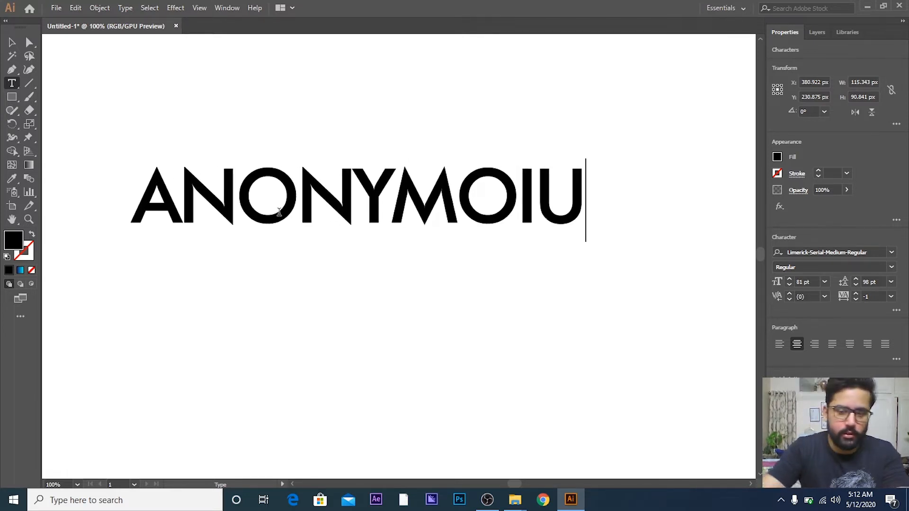
key("BackSpace")
key("BackSpace")
type("US")
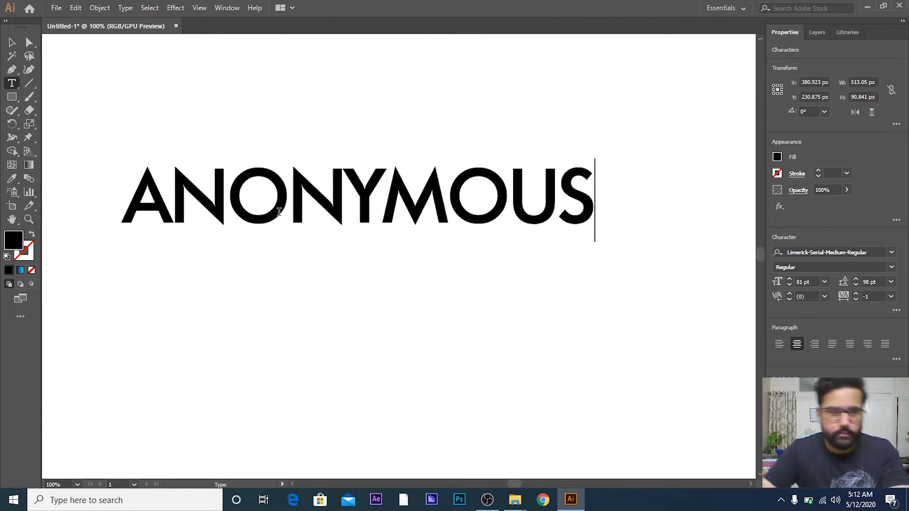
key("Escape")
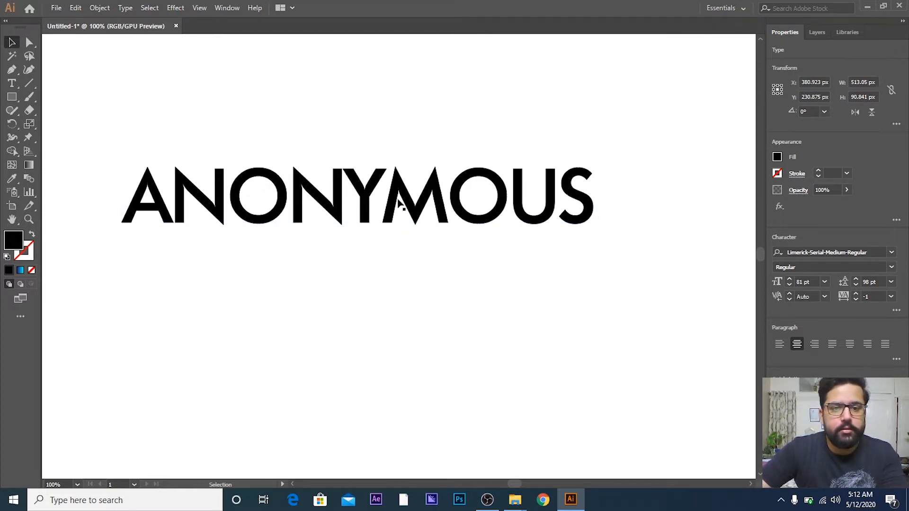
left_click_drag(398, 203, 418, 236)
left_click(423, 286)
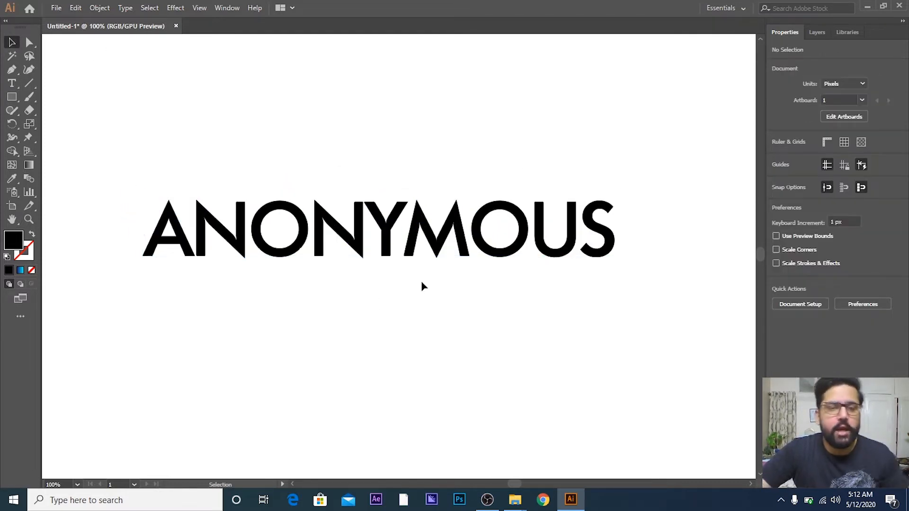
left_click(415, 240)
left_click(424, 339)
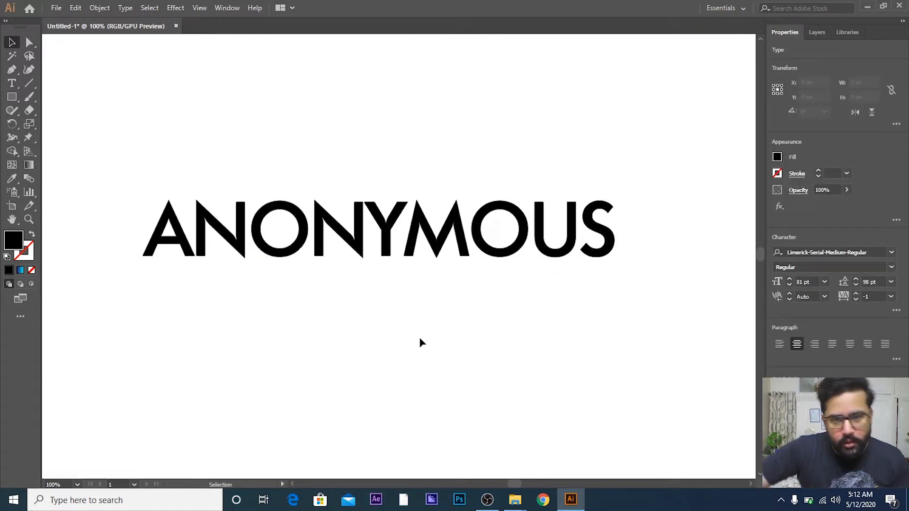
left_click(428, 246)
left_click(452, 364)
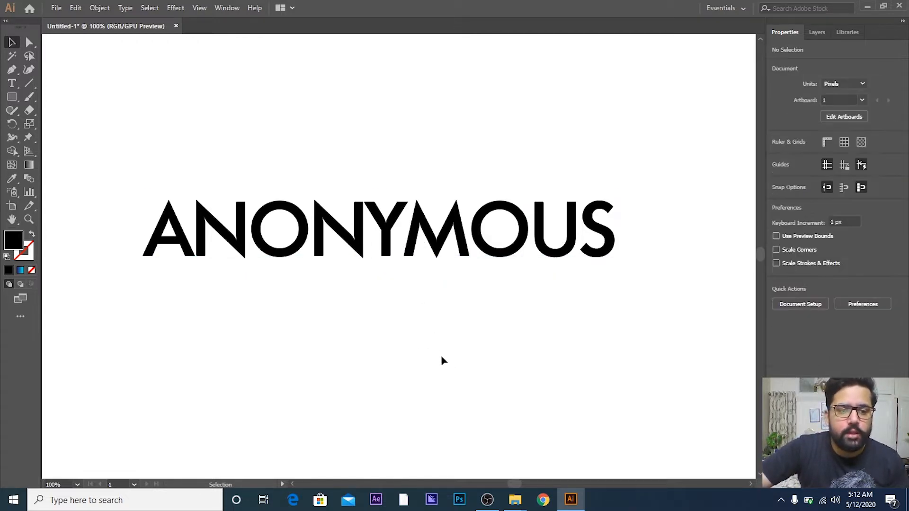
scroll(423, 352, "up", 1)
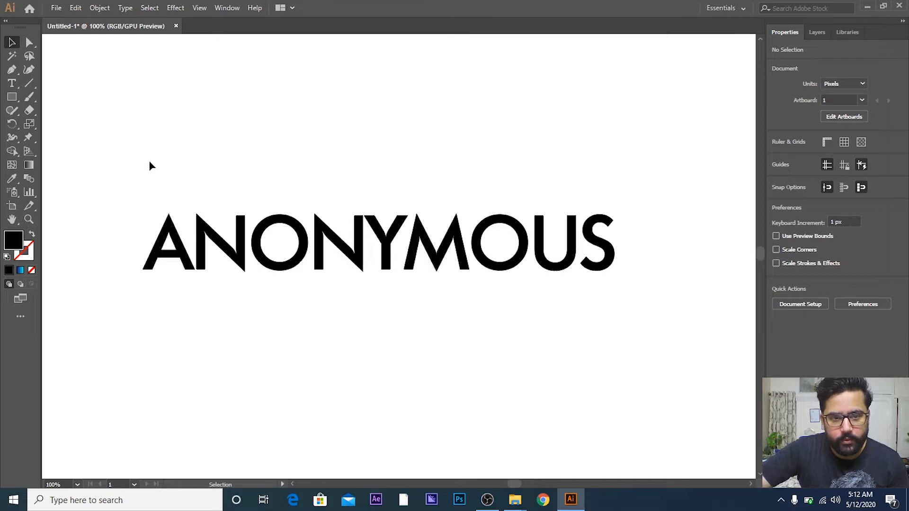
left_click_drag(149, 166, 450, 345)
left_click(450, 345)
left_click_drag(331, 189, 429, 314)
left_click(428, 315)
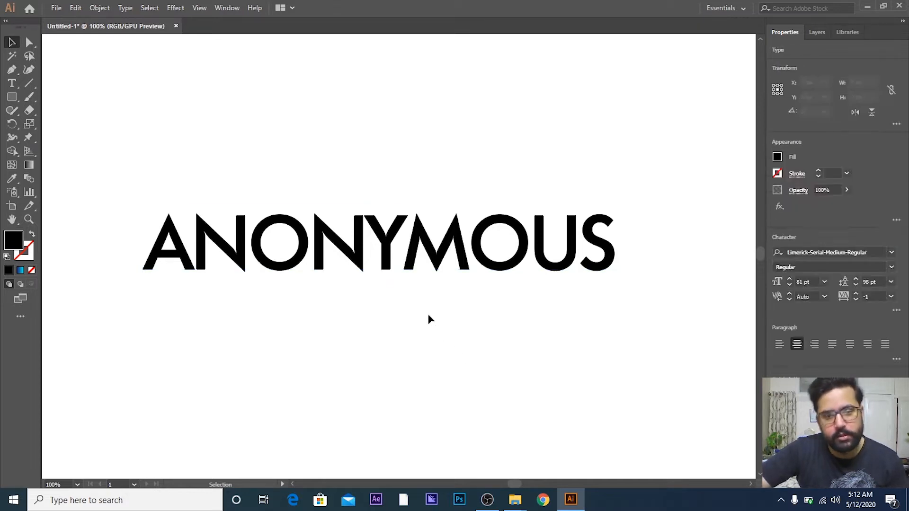
left_click(428, 253)
left_click(29, 43)
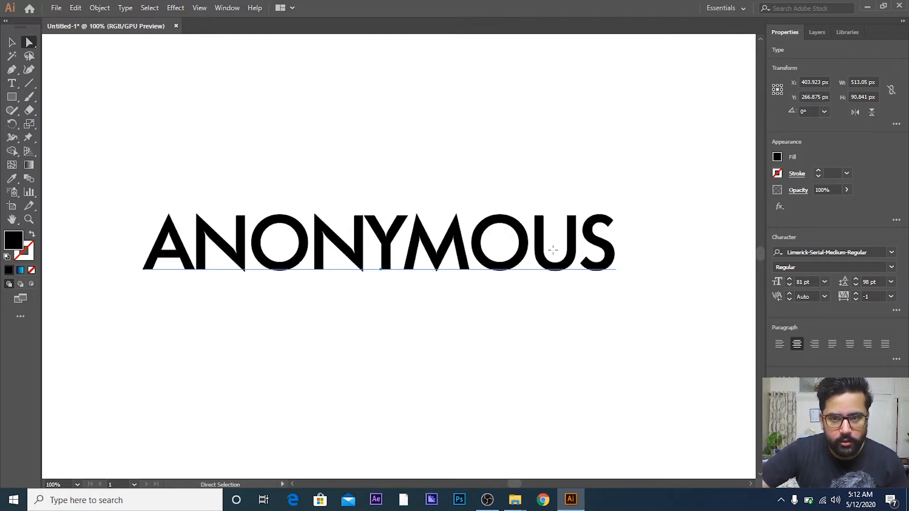
left_click(12, 43)
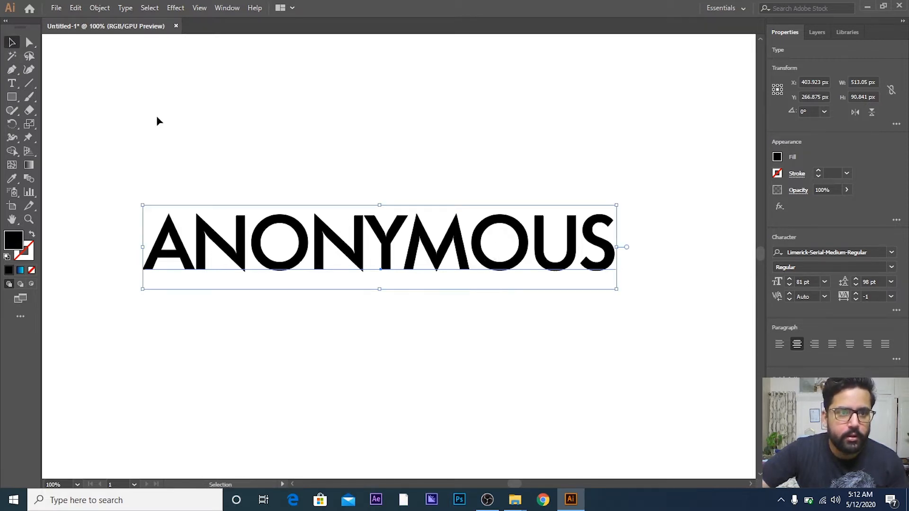
left_click(157, 119)
left_click(281, 261)
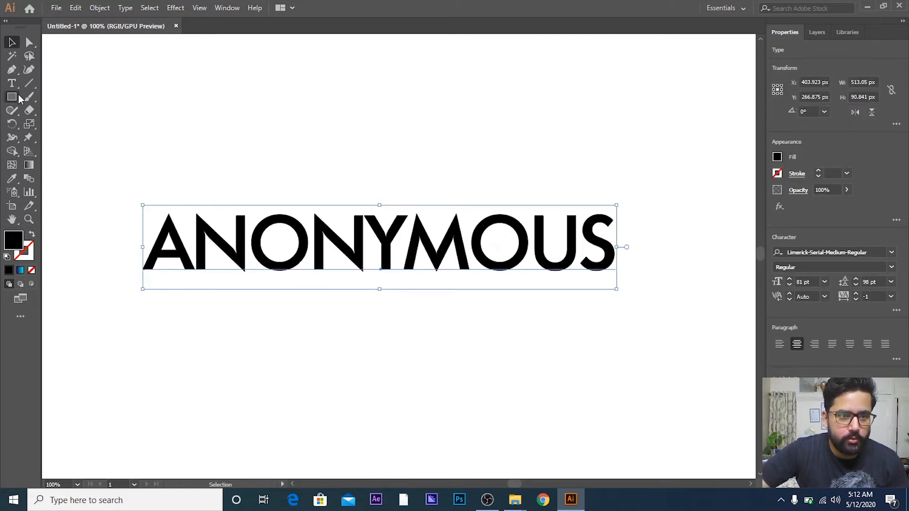
left_click(12, 151)
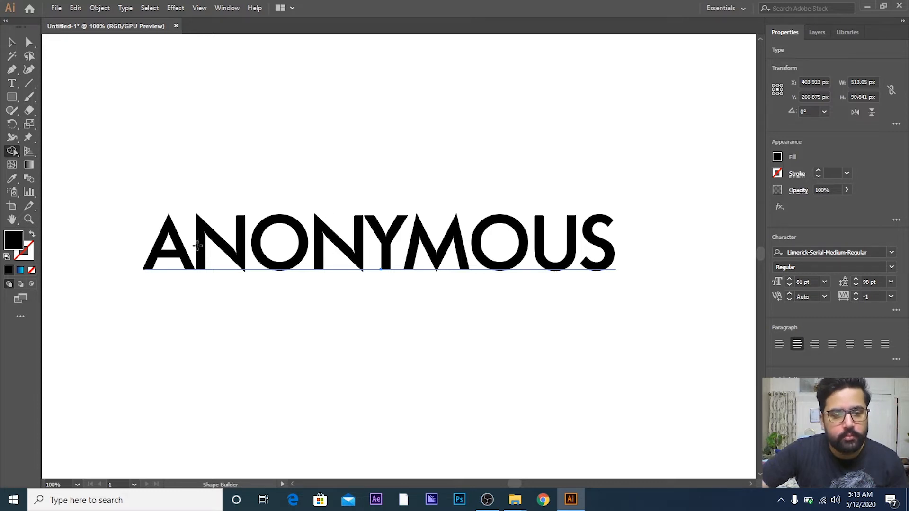
key("v")
left_click(323, 210)
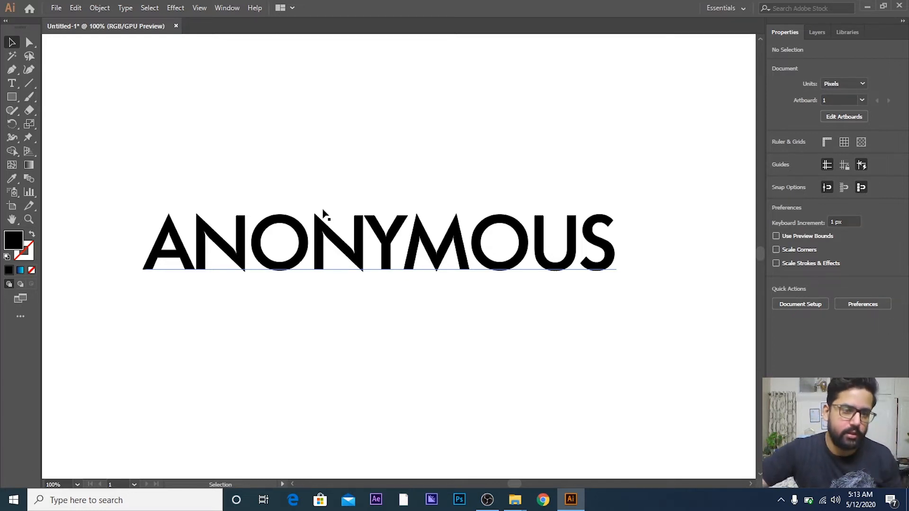
scroll(337, 279, "up", 1)
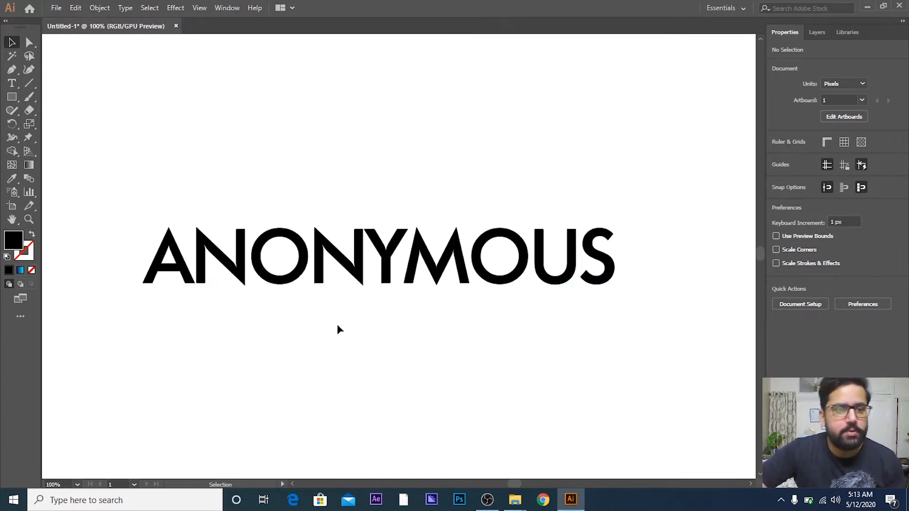
left_click(326, 277)
left_click(338, 355)
left_click(331, 272)
left_click(339, 326)
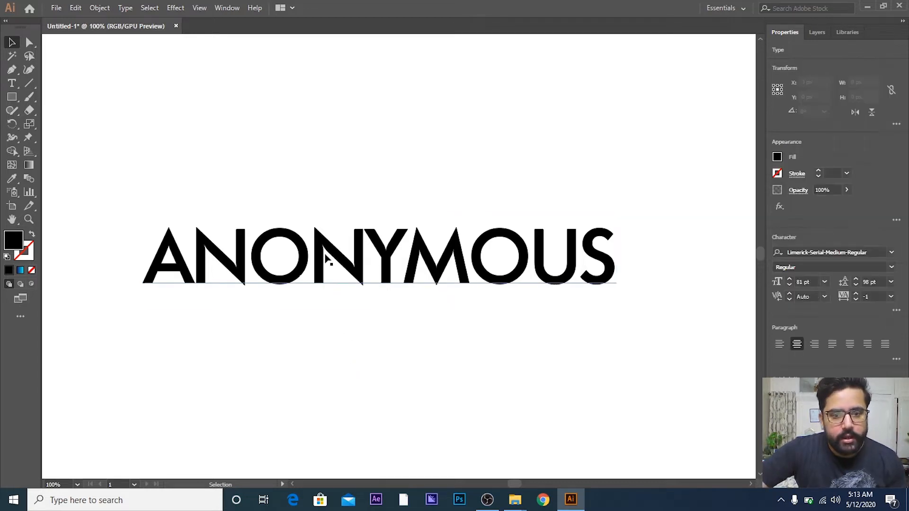
left_click(324, 251)
left_click(340, 321)
left_click(335, 263)
left_click(340, 322)
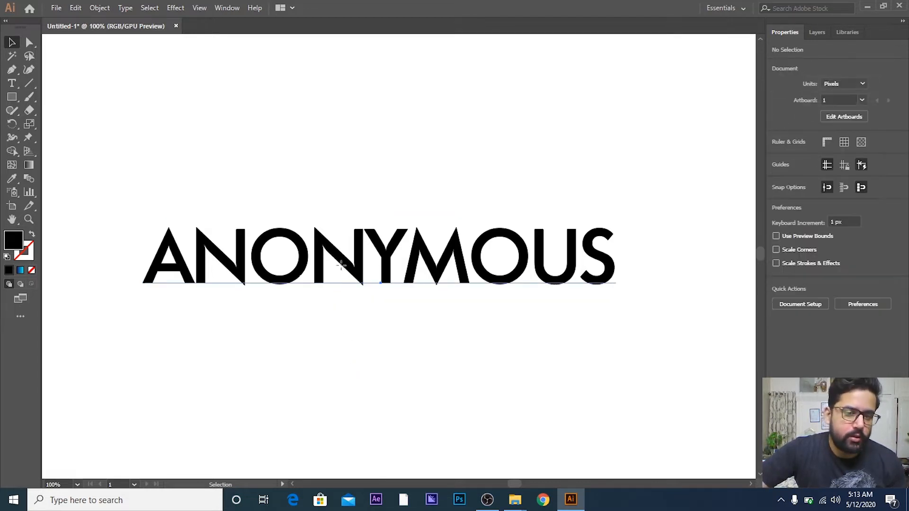
left_click(339, 263)
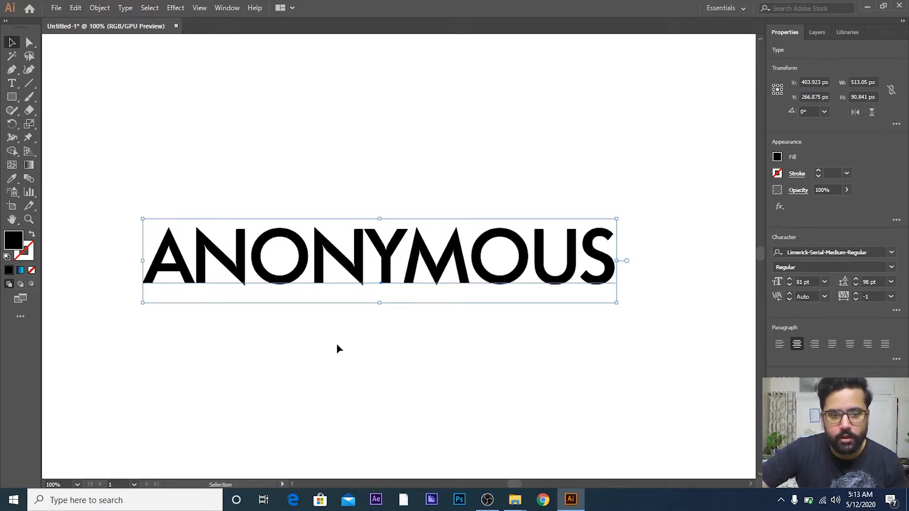
left_click(333, 347)
left_click(326, 293)
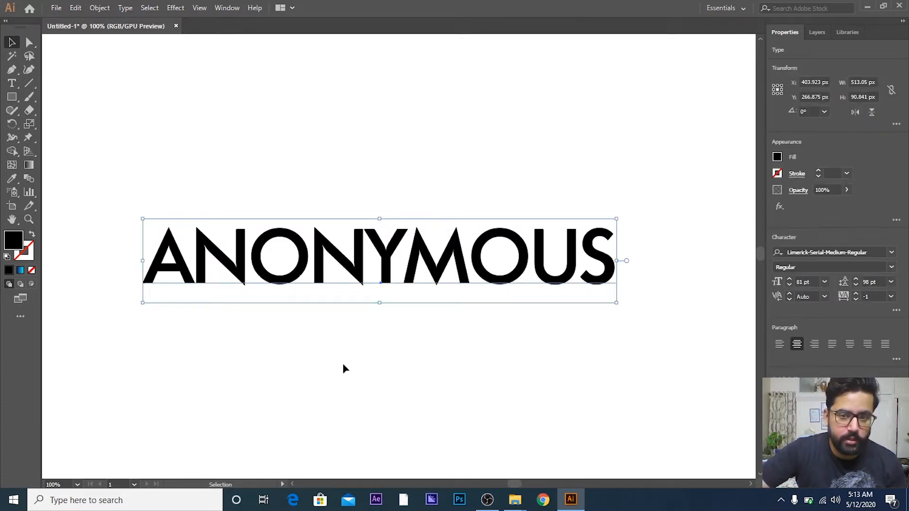
left_click(381, 354)
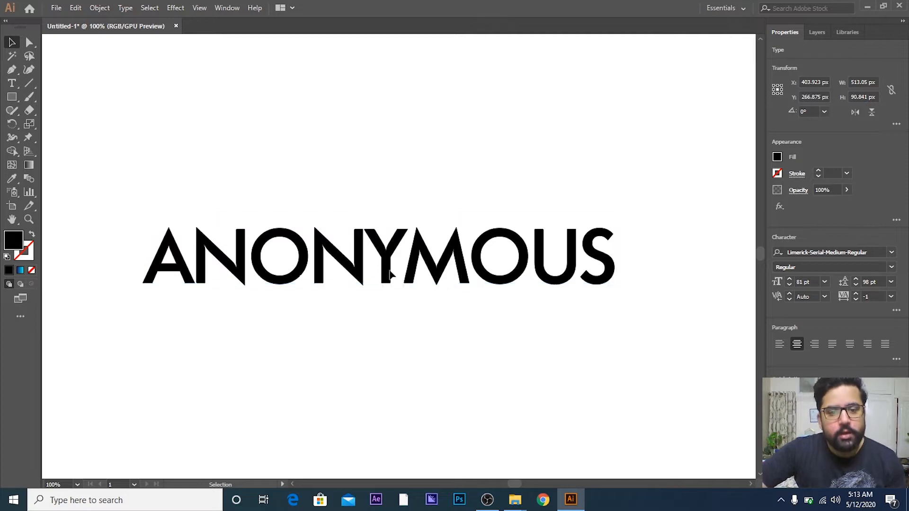
left_click(388, 249)
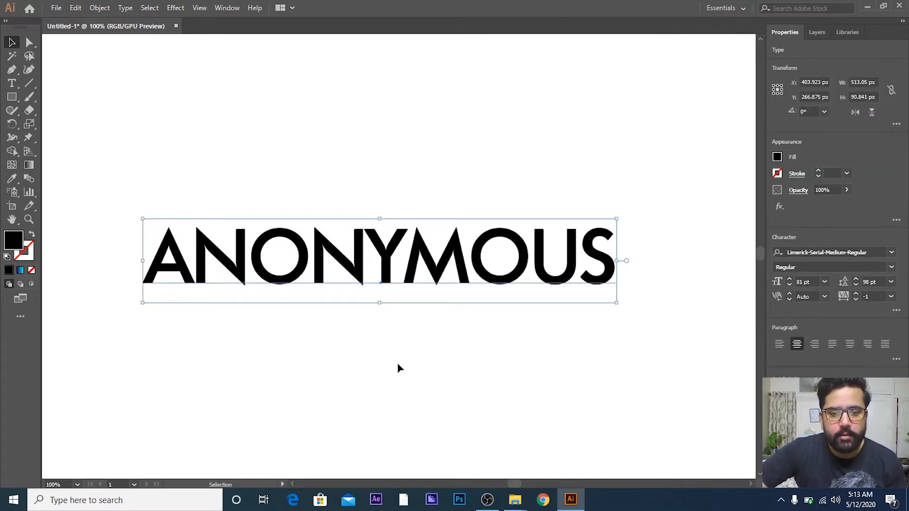
left_click(397, 367)
left_click(422, 294)
right_click(427, 262)
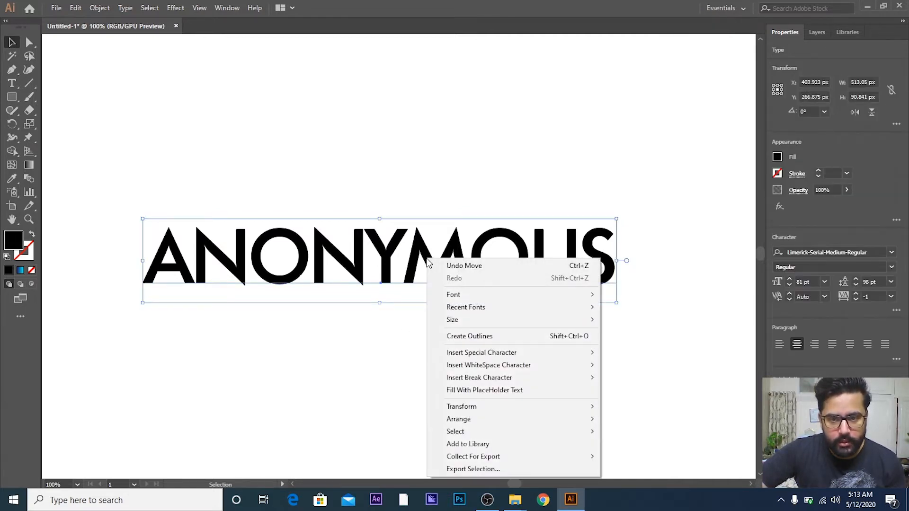
left_click(354, 342)
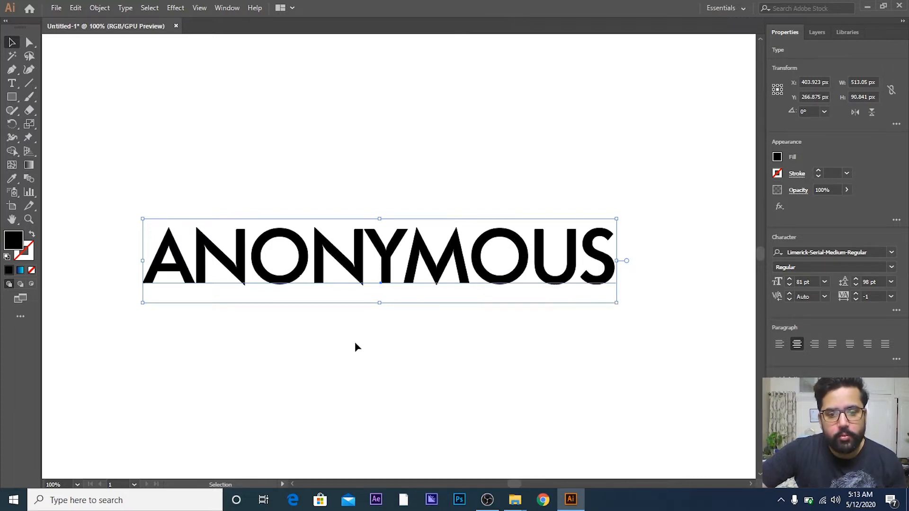
left_click(373, 274)
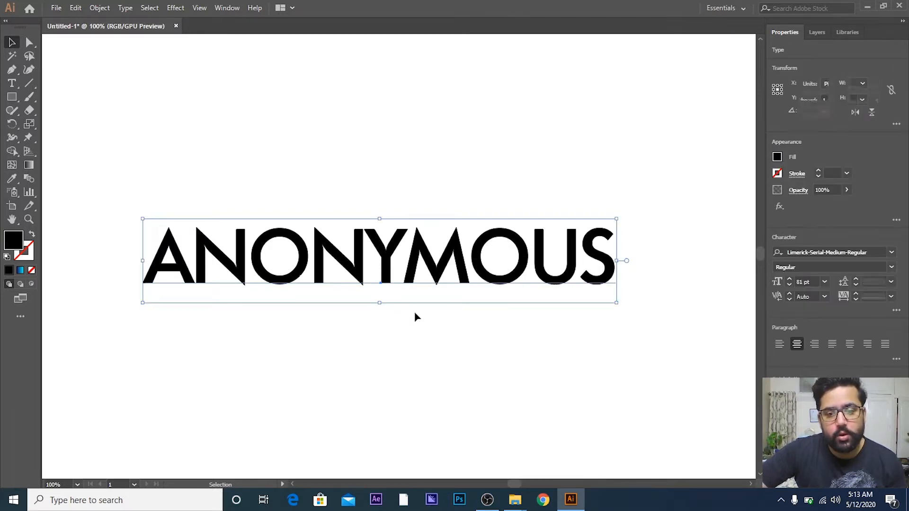
left_click(433, 342)
left_click(431, 267)
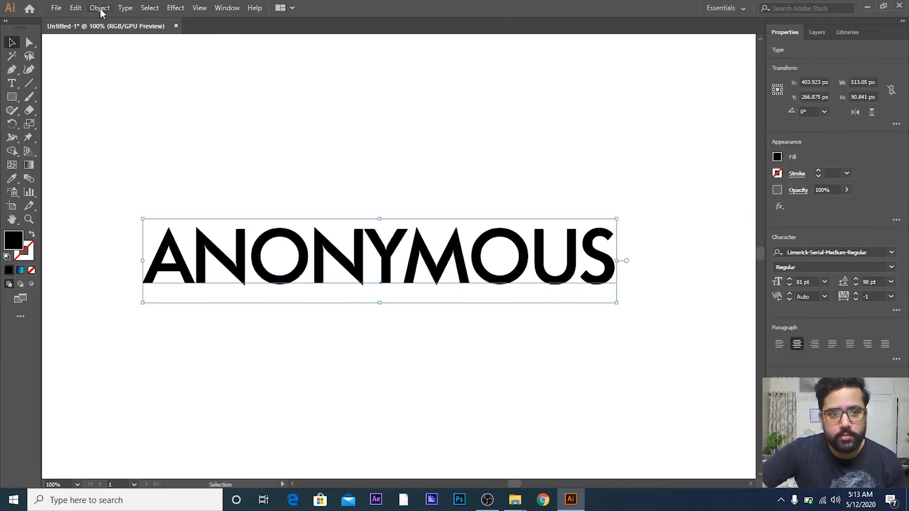
- Expand the object and fill of the ANONYMOUS text into shapes and ungroup the letters
left_click(100, 9)
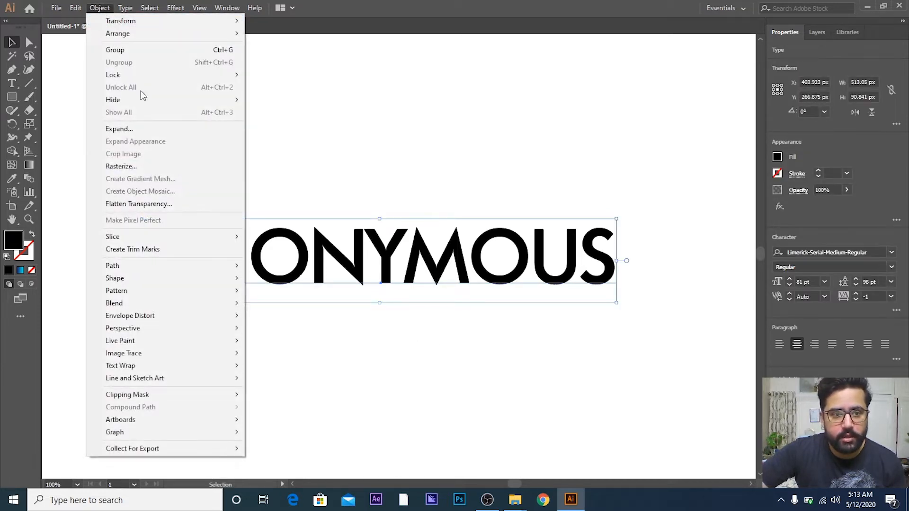
left_click(181, 133)
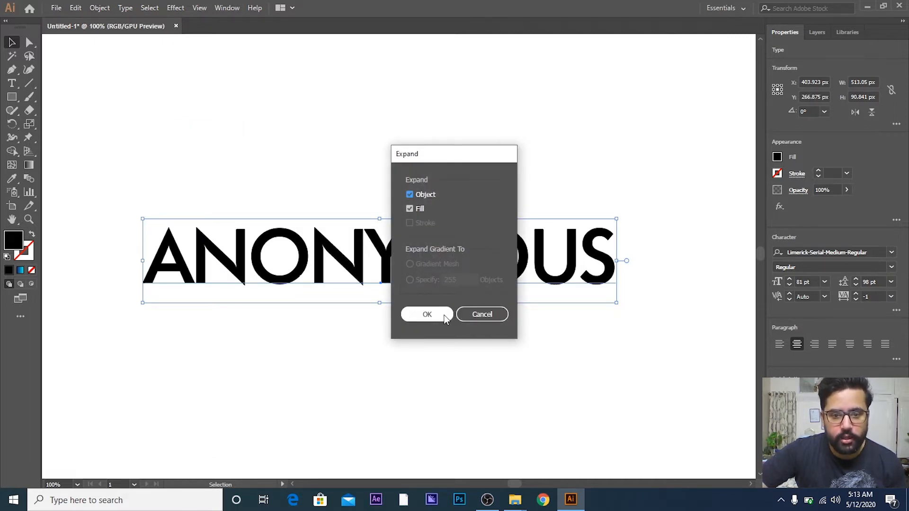
left_click(445, 316)
left_click(437, 356)
left_click(438, 284)
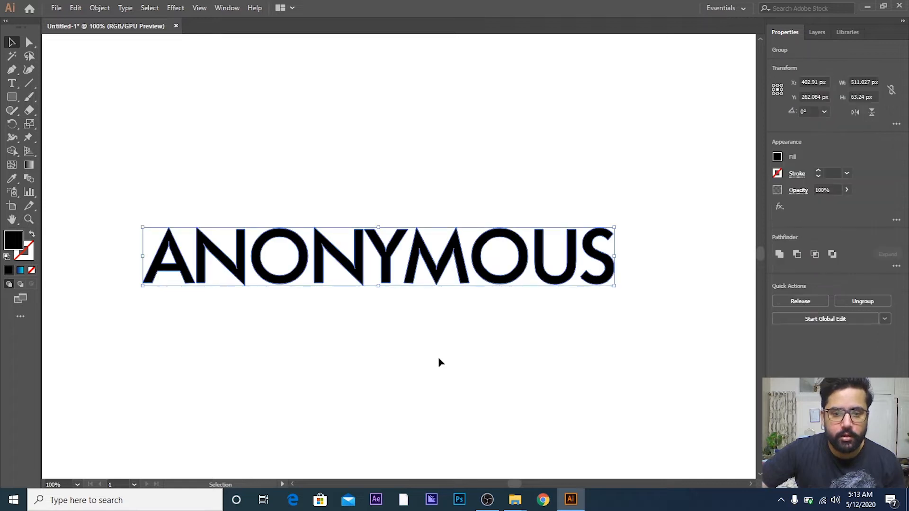
left_click(852, 302)
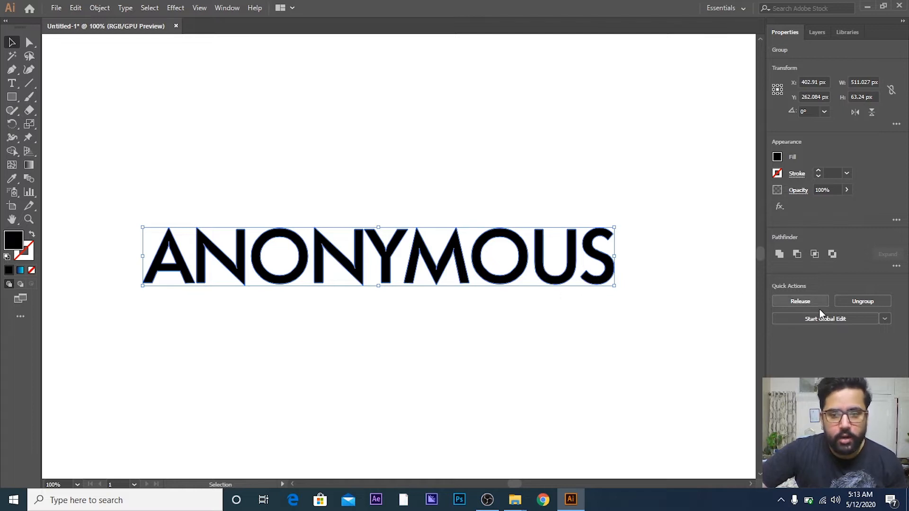
left_click(862, 301)
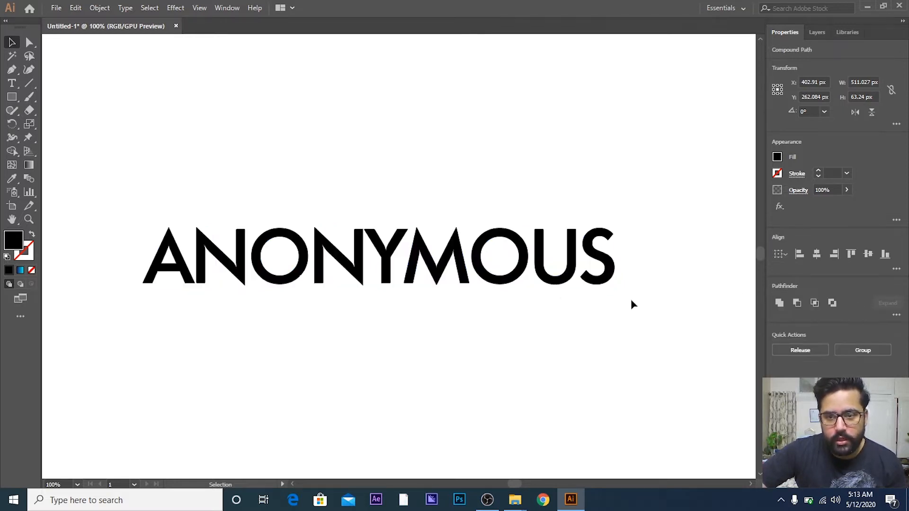
- Scatter the individual letters of ANONYMOUS irregularly above and below their original line
left_click(631, 299)
left_click_drag(611, 279, 627, 206)
left_click(577, 256)
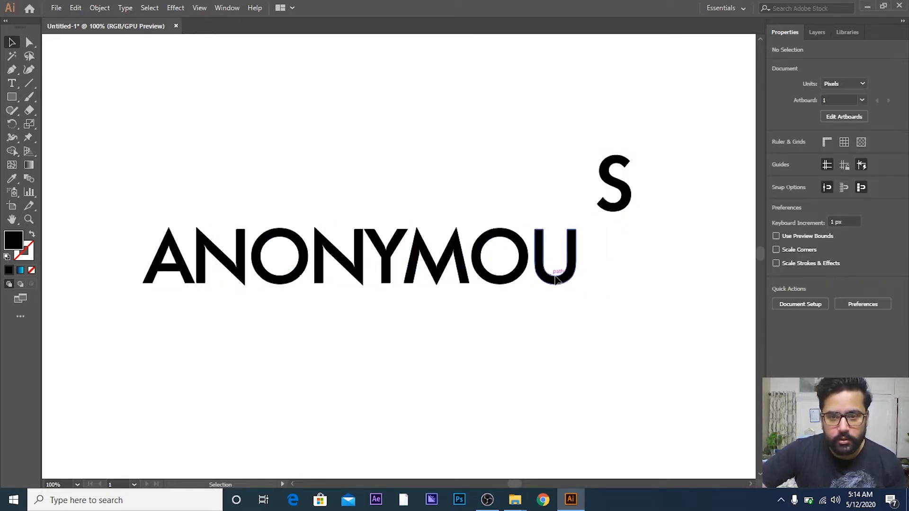
left_click_drag(553, 265, 678, 339)
left_click_drag(521, 281, 559, 188)
left_click_drag(461, 258, 591, 350)
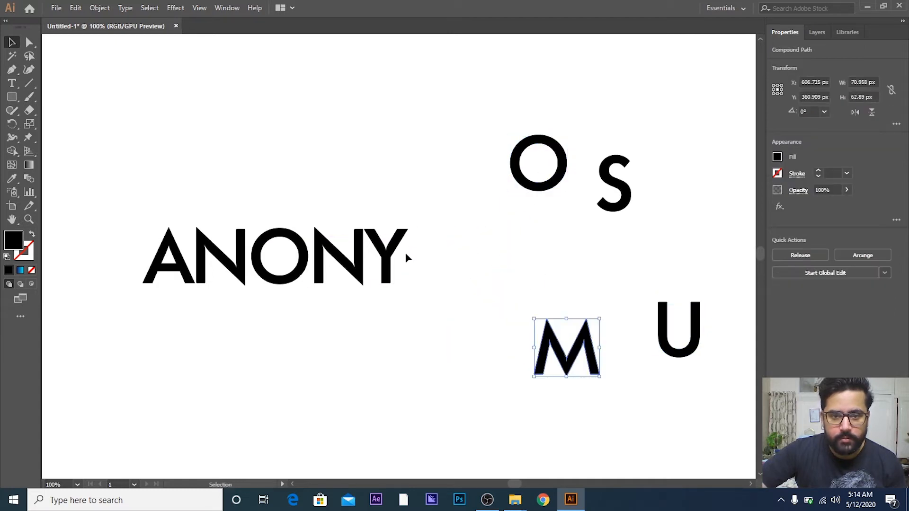
left_click_drag(395, 250, 413, 113)
left_click_drag(357, 237, 377, 289)
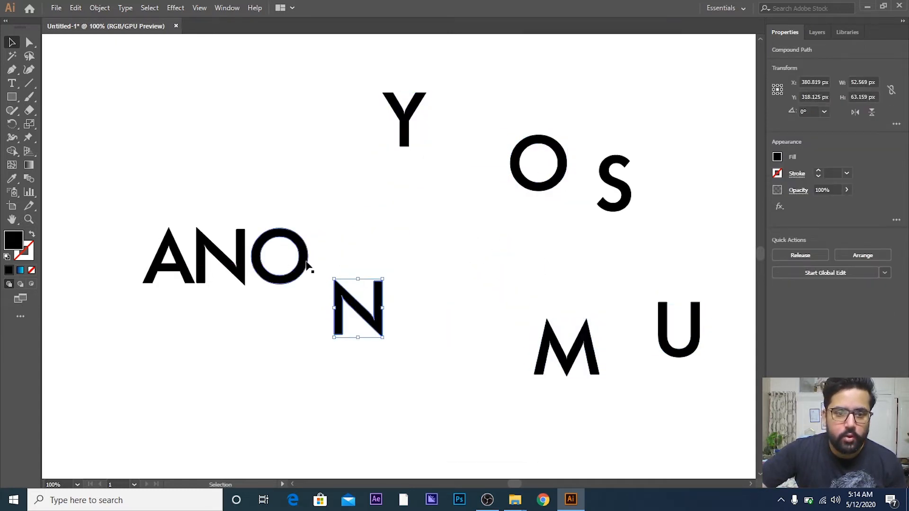
left_click_drag(303, 262, 345, 122)
left_click_drag(236, 247, 250, 338)
left_click_drag(179, 263, 186, 133)
left_click(316, 192)
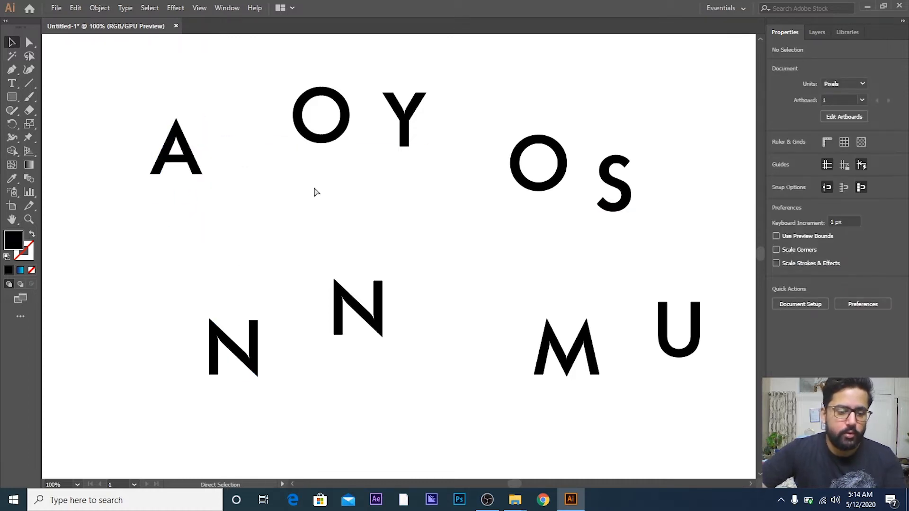
- Undo the letter moves, the ungrouping and the expansion back to the live ANONYMOUS text
key("ctrl+z")
key("ctrl+z")
key("ctrl+z")
key("ctrl+z")
key("ctrl+z")
key("ctrl+z")
key("ctrl+z")
key("ctrl+z")
key("ctrl+z")
key("ctrl+z")
key("ctrl+z")
key("ctrl+z")
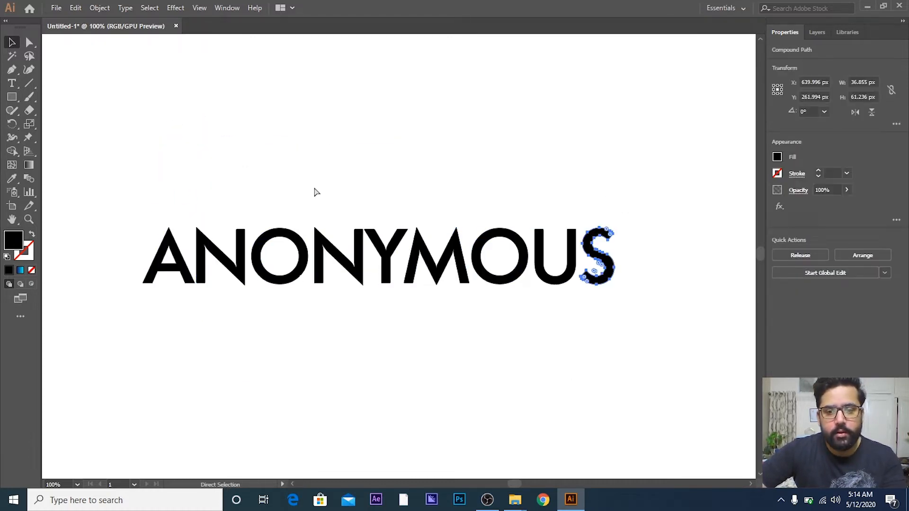
- Convert the ANONYMOUS text to outlines and ungroup the letters
left_click(370, 251)
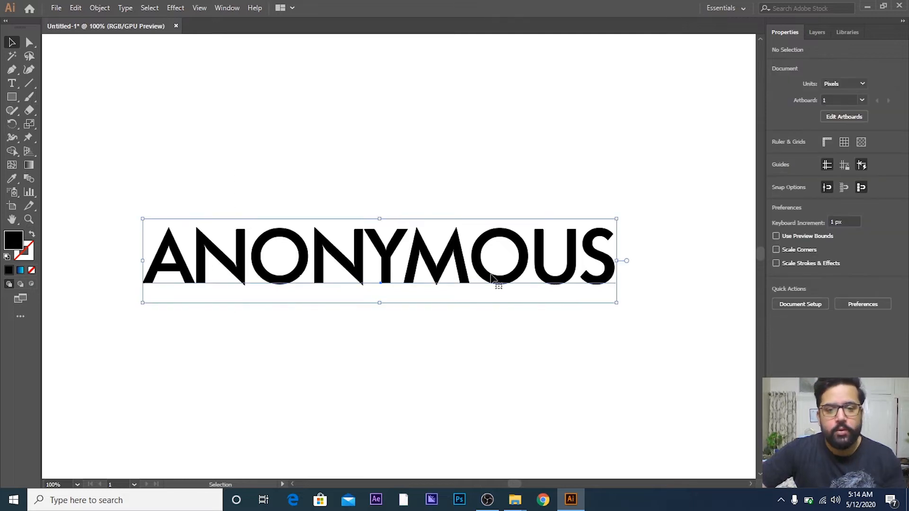
right_click(494, 282)
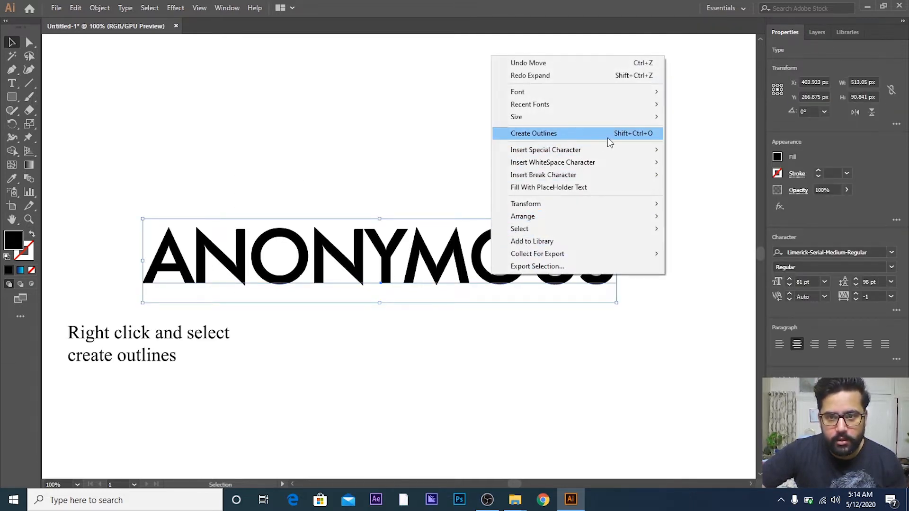
left_click(575, 135)
scroll(622, 330, "up", 1)
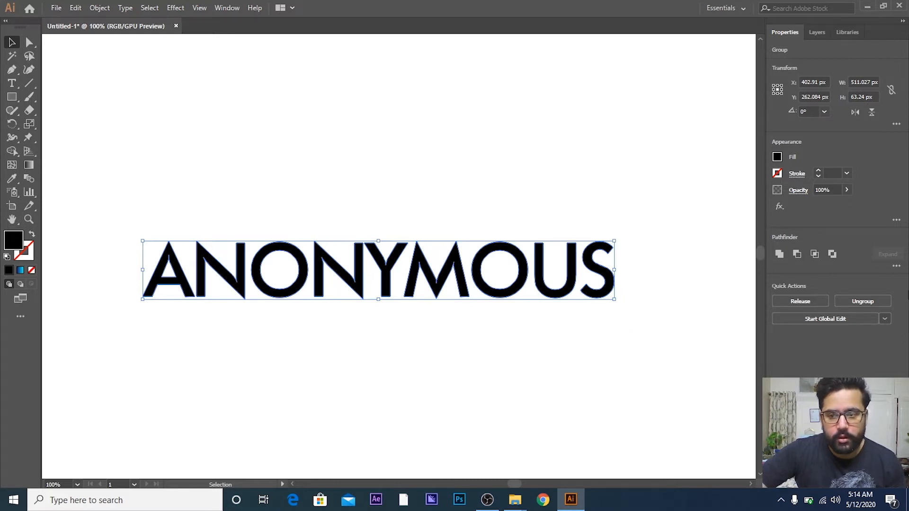
left_click(873, 302)
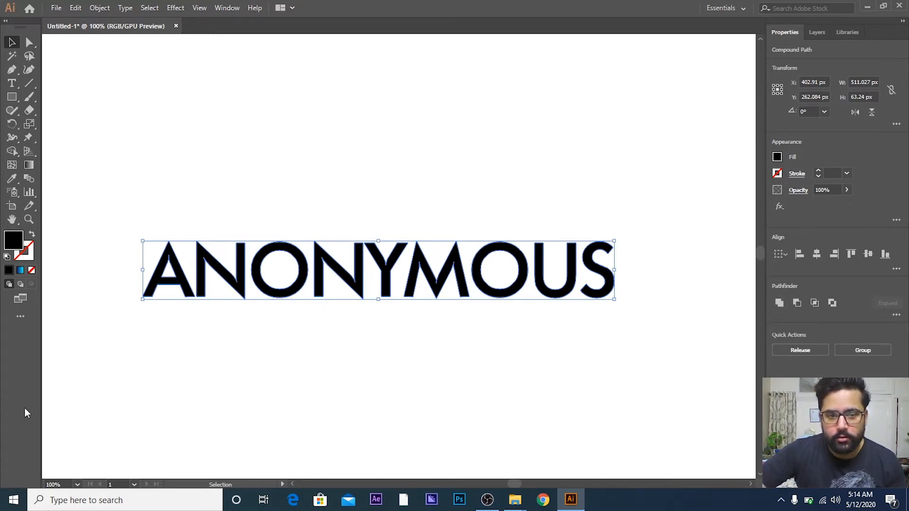
- Stagger the letters by moving both Ns, the M and the U straight up and both Os and the Y straight down, about 100 px each
left_click(144, 373)
left_click(240, 283)
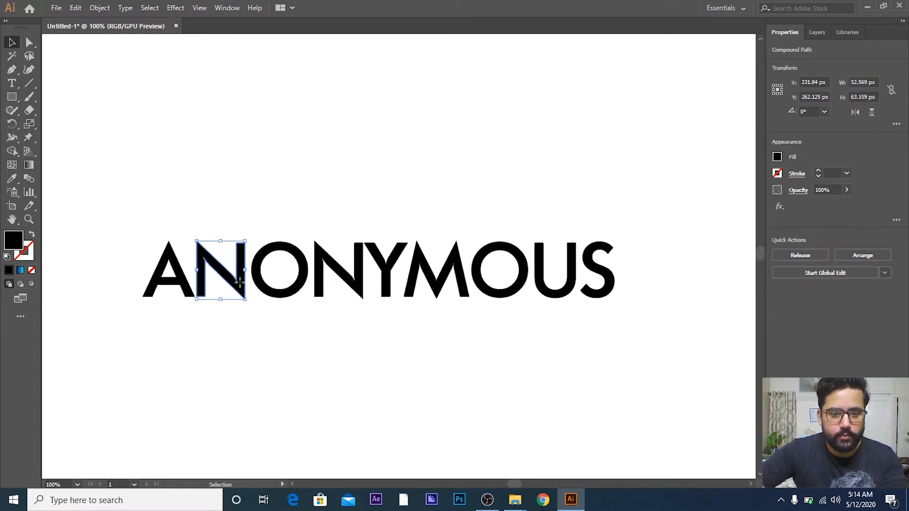
left_click_drag(240, 283, 240, 195)
left_click_drag(304, 269, 305, 359)
left_click_drag(361, 245, 359, 199)
left_click_drag(384, 265, 387, 348)
left_click_drag(387, 348, 387, 346)
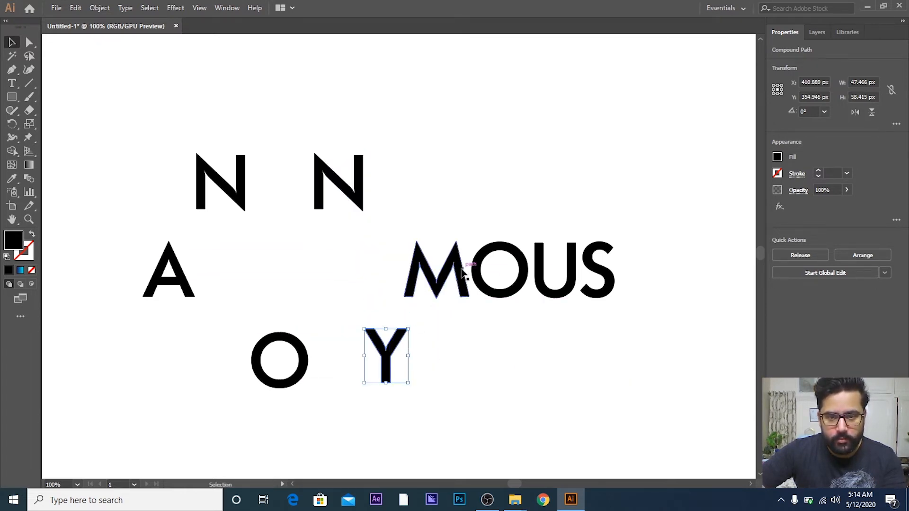
left_click_drag(461, 274, 453, 185)
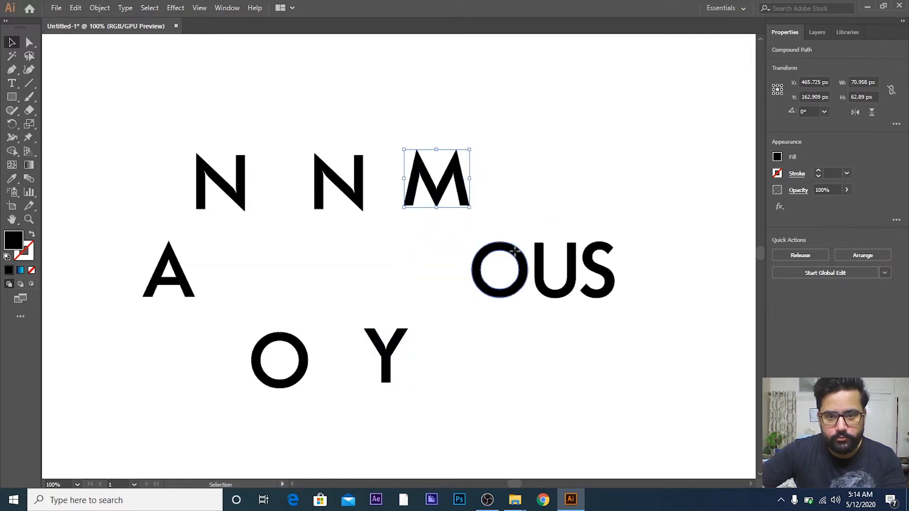
left_click_drag(519, 255, 519, 341)
left_click_drag(572, 277, 571, 186)
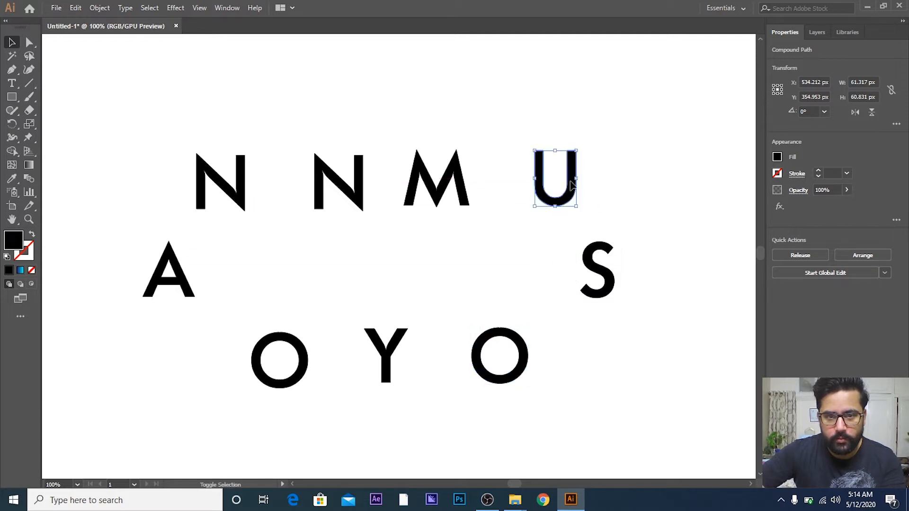
left_click(451, 142)
- Add a point text object in the empty space between the upper and lower rows of letters
scroll(383, 252, "down", 1)
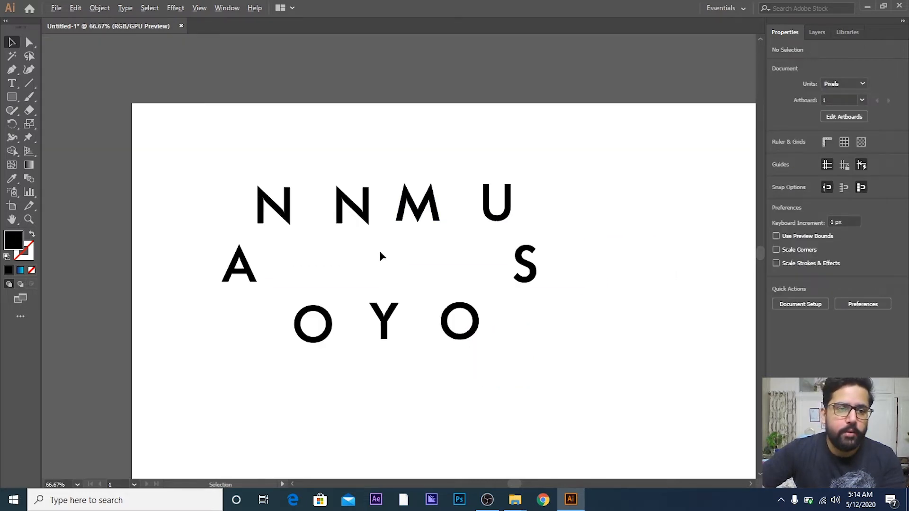
scroll(369, 223, "up", 2)
left_click_drag(406, 241, 405, 226)
key("t")
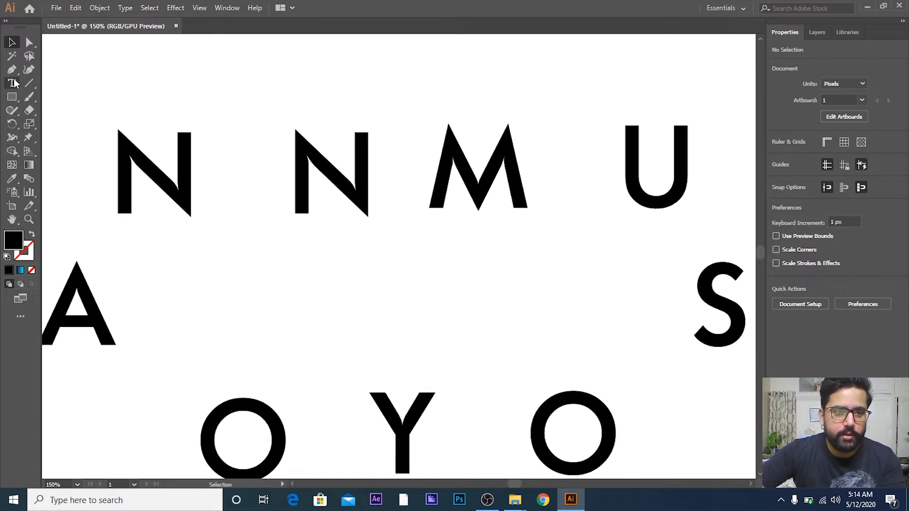
scroll(256, 251, "down", 1)
left_click(280, 281)
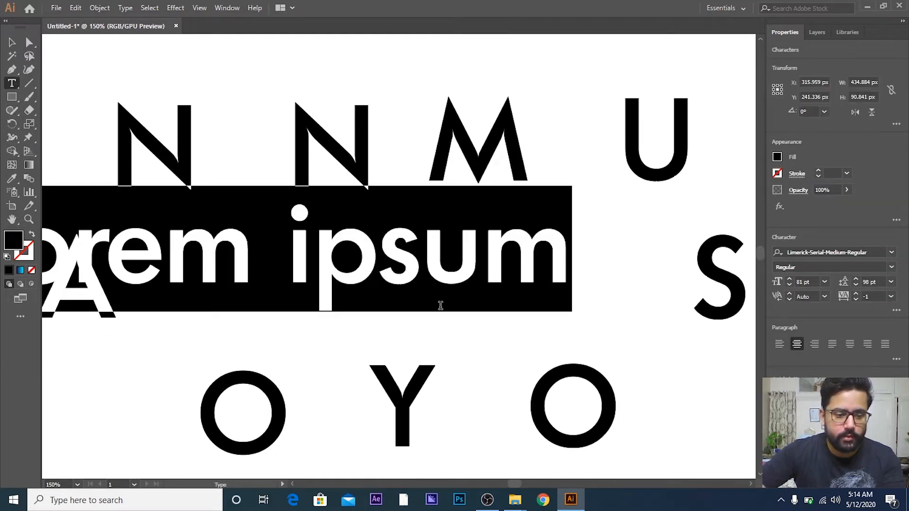
- Replace the placeholder text with BREAK in capital letters
type("bre")
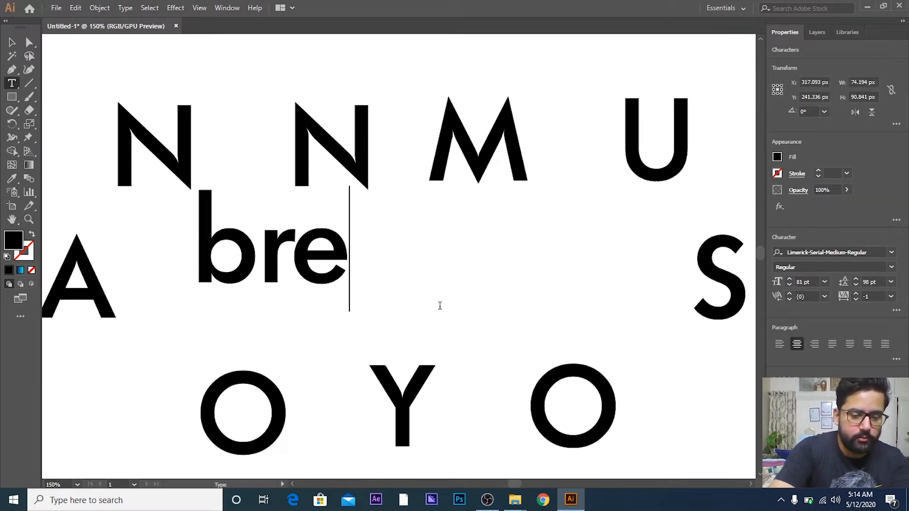
type("=")
key("BackSpace")
key("BackSpace")
key("BackSpace")
key("BackSpace")
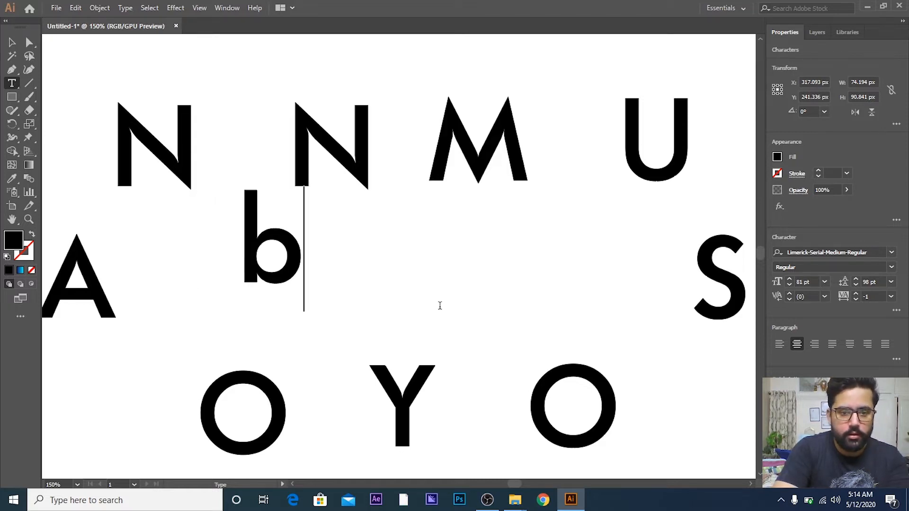
type("BREAK")
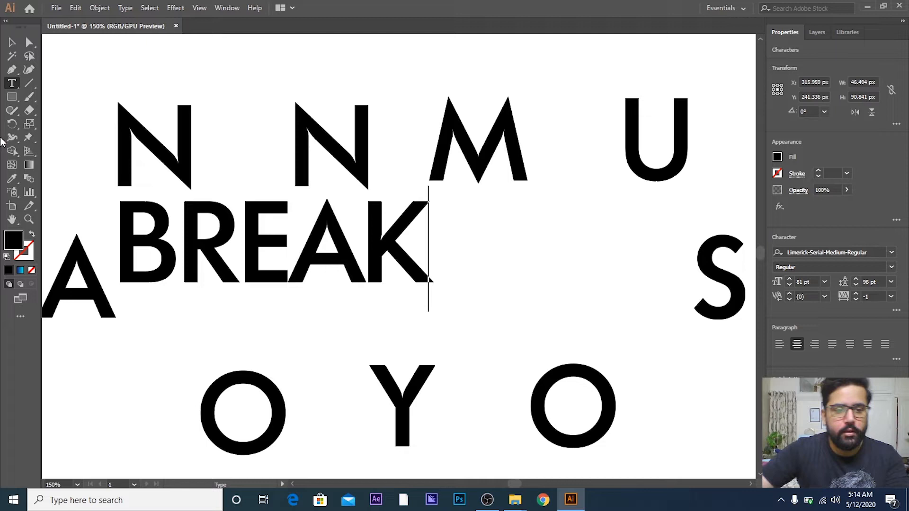
key("Escape")
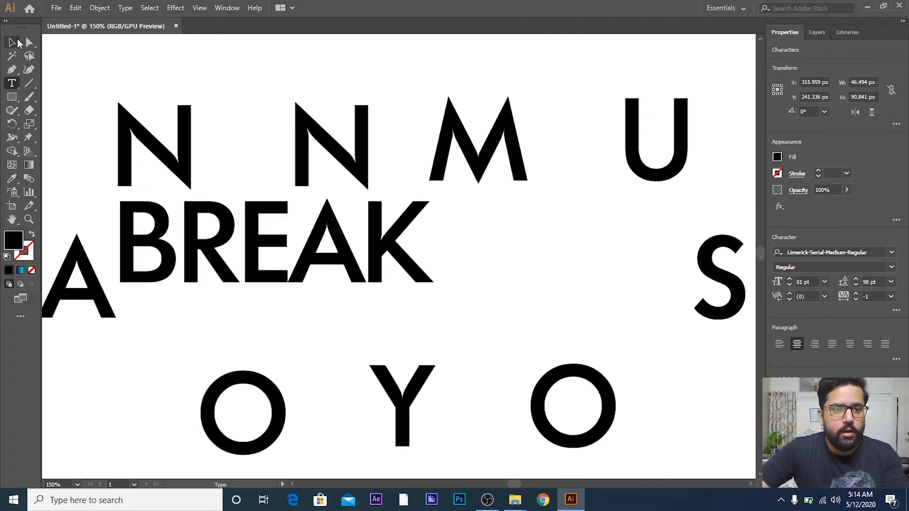
- Move the word BREAK right and slightly down into the middle of the scattered letters and keep it selected
key("ctrl+minus")
left_click_drag(340, 239, 434, 251)
left_click(474, 236)
left_click(419, 258)
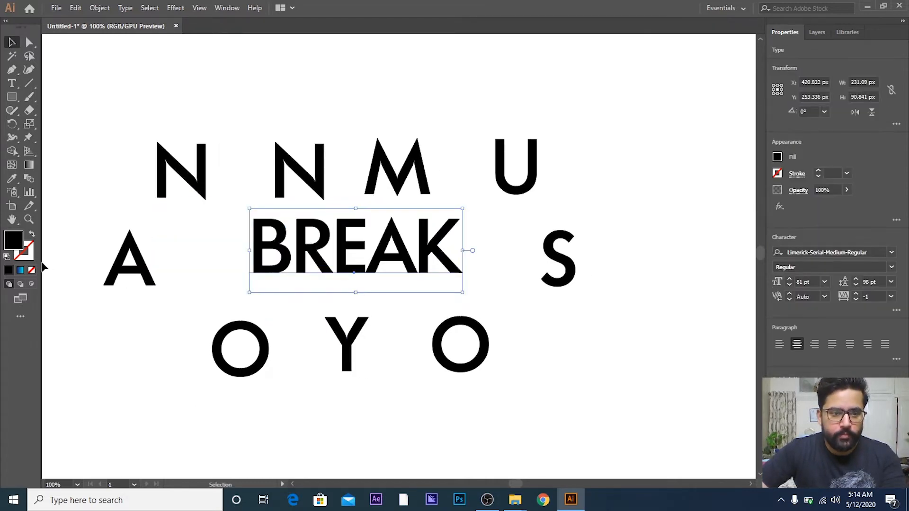
- Try to fill the word BREAK with the navy-to-cyan linear gradient
left_click(20, 270)
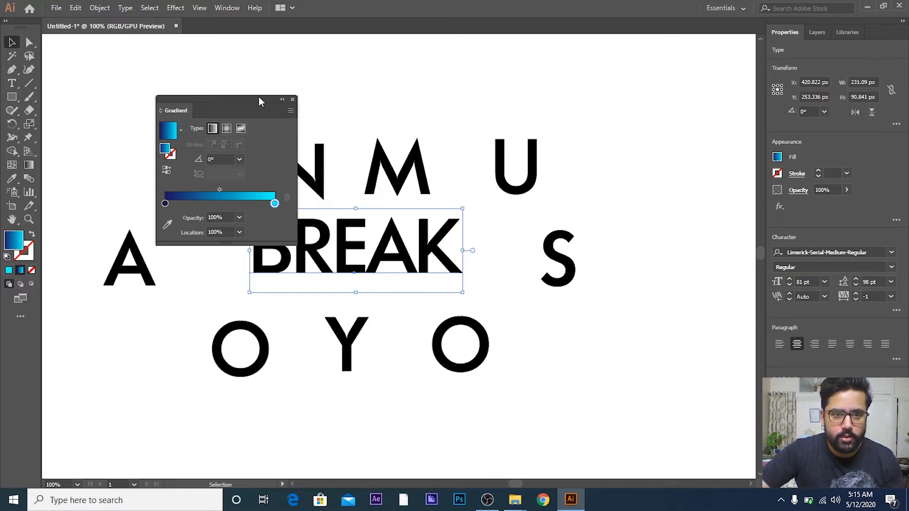
left_click_drag(259, 102, 221, 62)
left_click(357, 106)
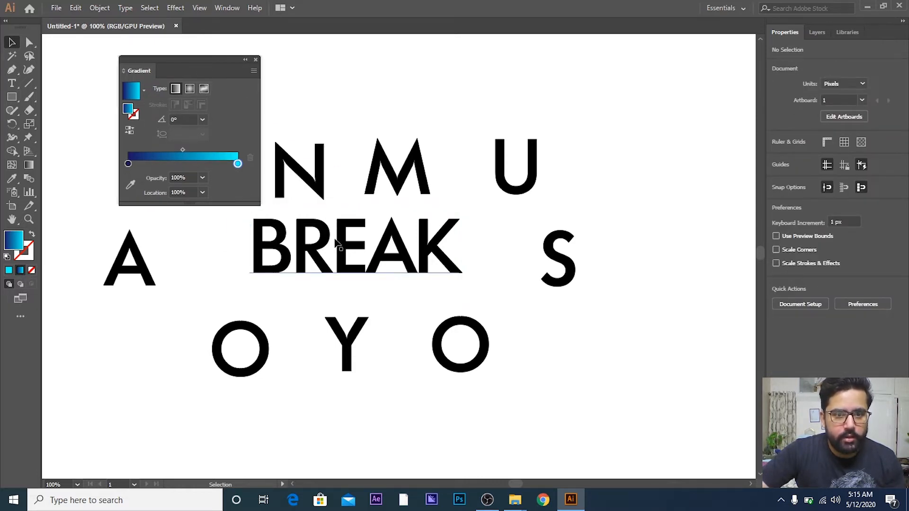
left_click(336, 243)
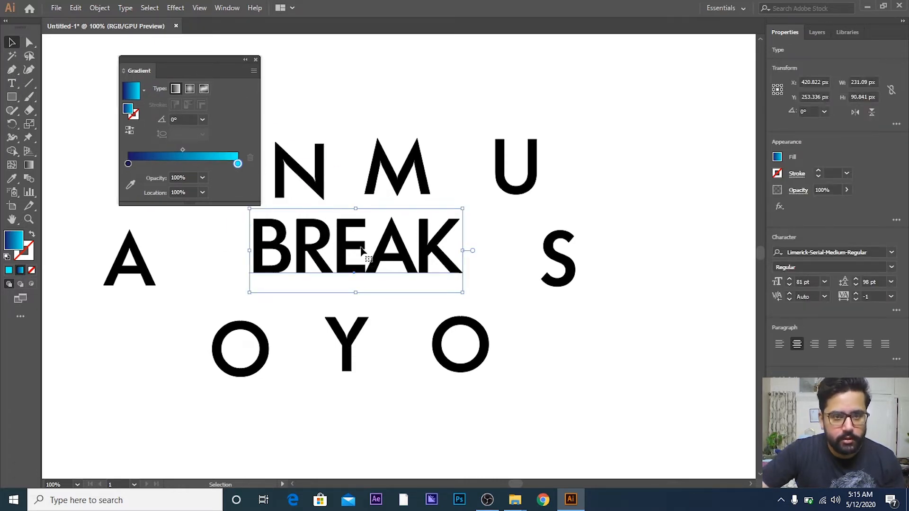
left_click(118, 243)
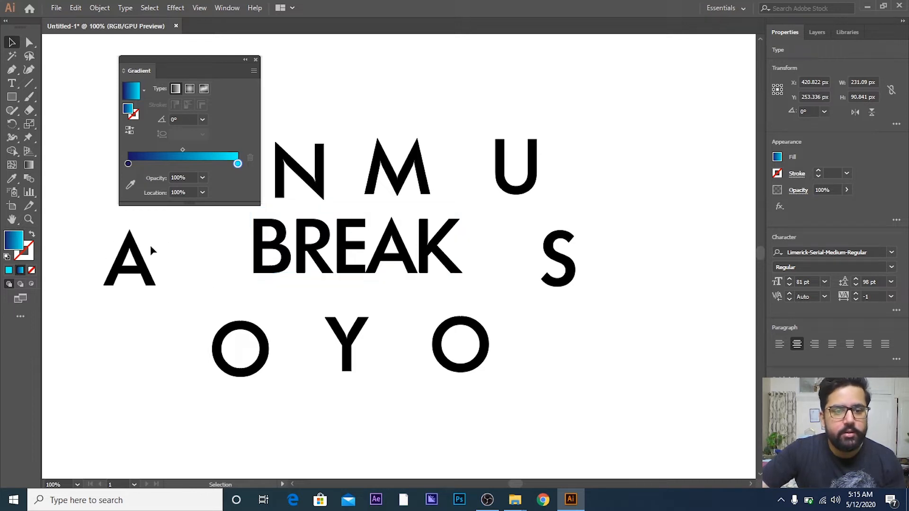
- Fill the word BREAK with solid cyan 00FFFF
left_click(337, 272)
left_click(9, 272)
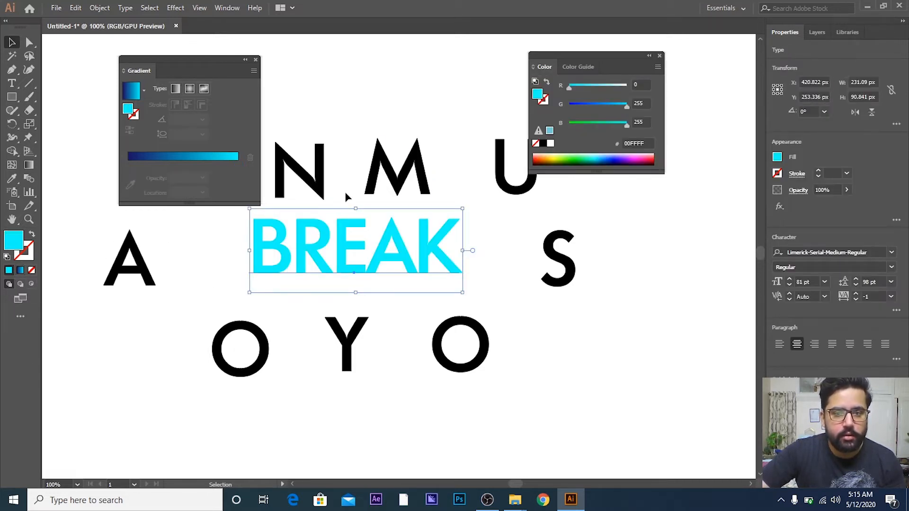
- Undo the cyan fill on the word BREAK, then close the Gradient and Color panels and deselect the text
key("ctrl+z")
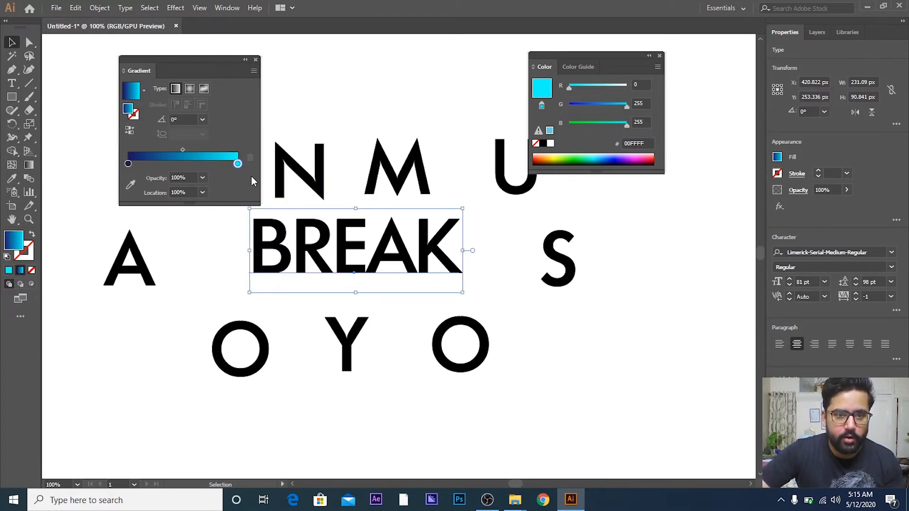
double_click(353, 256)
left_click(353, 255)
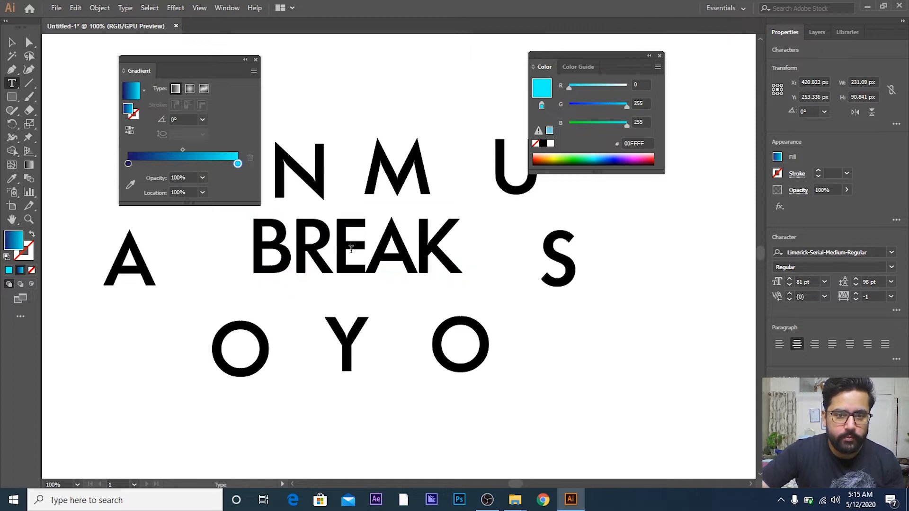
left_click(256, 60)
left_click(295, 71)
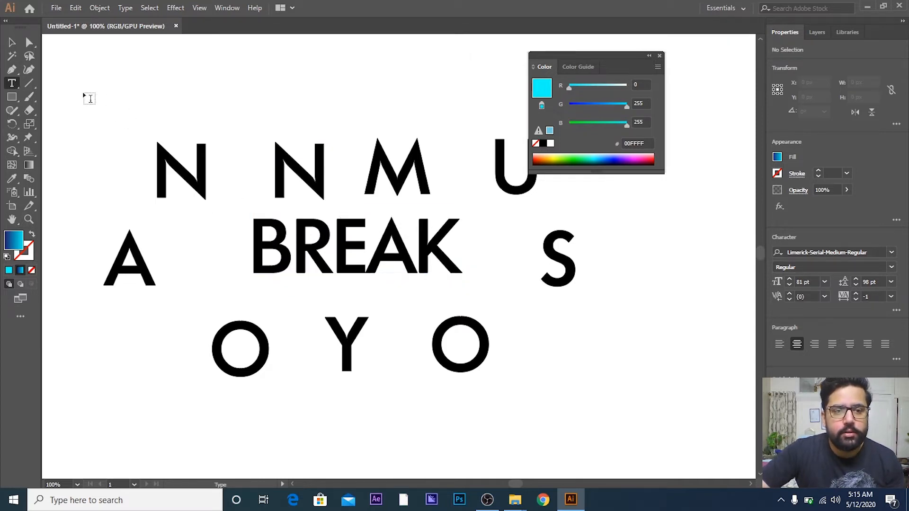
left_click(12, 43)
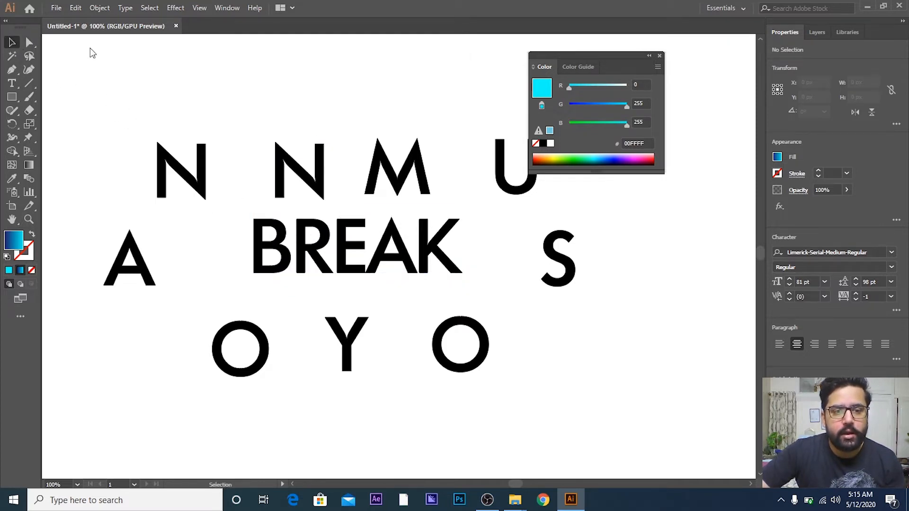
left_click(357, 270)
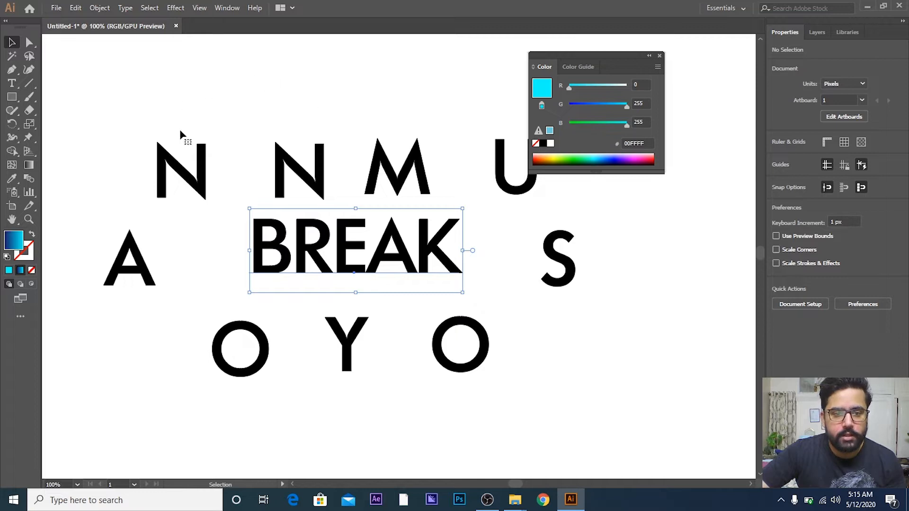
left_click(660, 56)
left_click(488, 97)
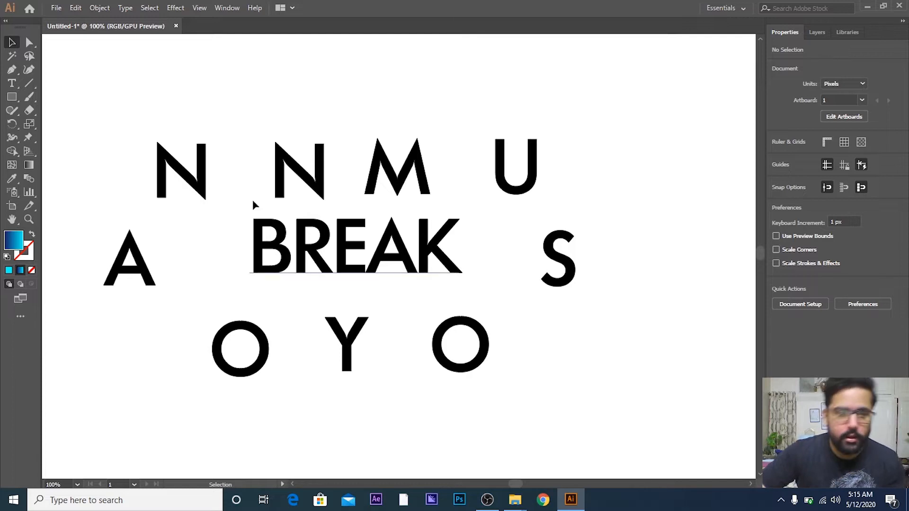
- Fill all the outlined letters scattered around BREAK with the navy-to-cyan linear gradient
left_click(128, 258)
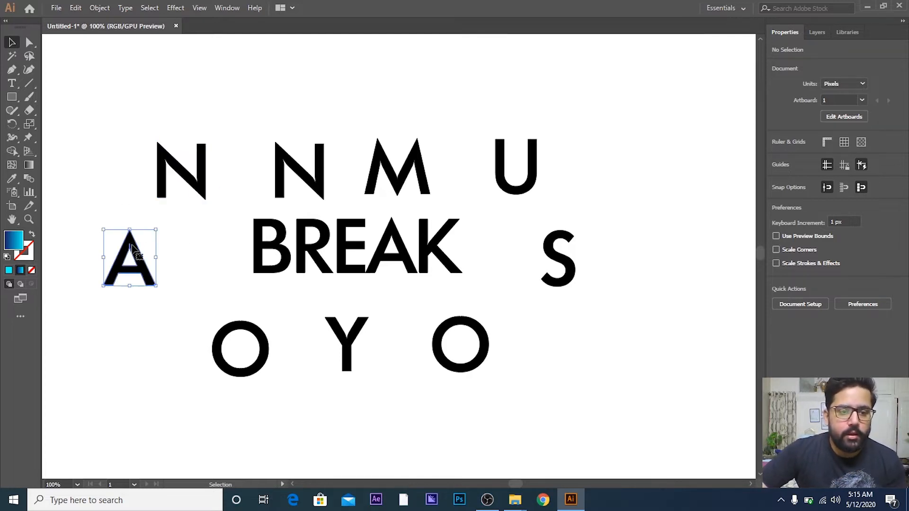
left_click(202, 189)
left_click_drag(100, 75, 585, 386)
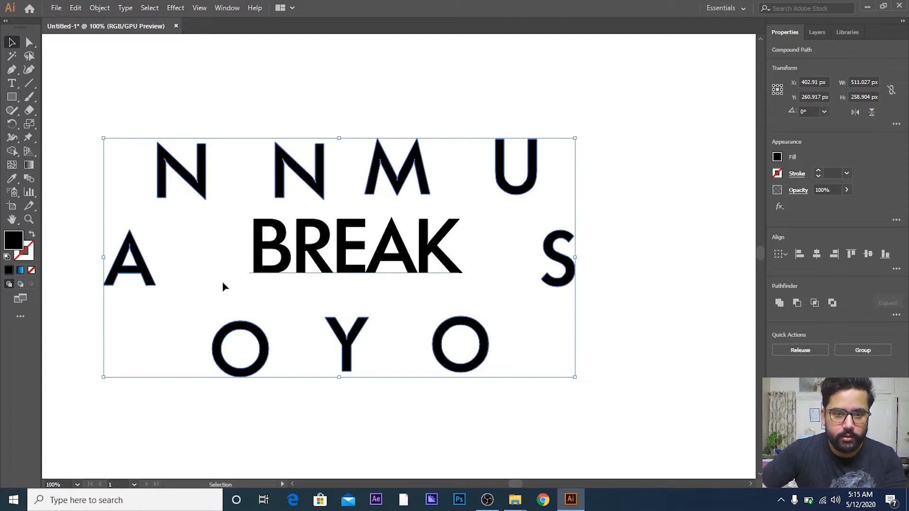
left_click(19, 271)
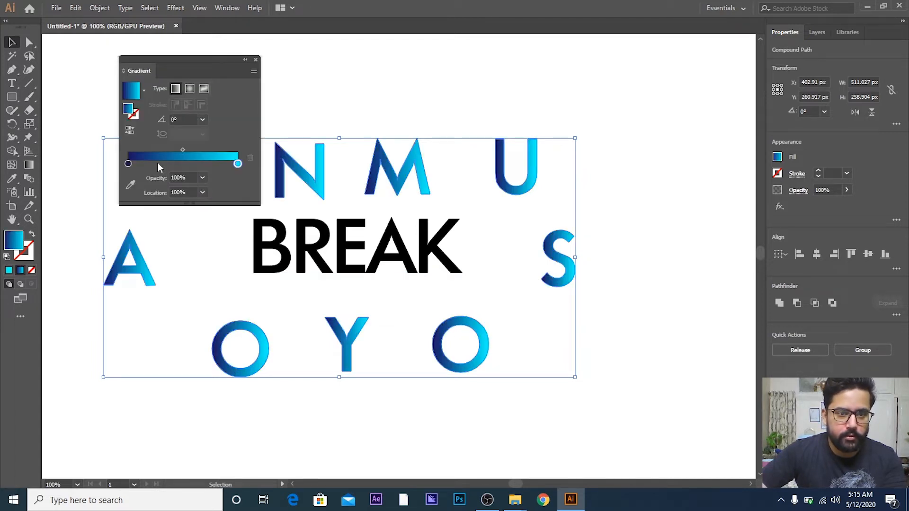
left_click(256, 60)
left_click(373, 86)
left_click_drag(360, 289, 414, 281)
scroll(422, 282, "up", 1)
scroll(422, 281, "down", 1)
scroll(445, 276, "up", 1)
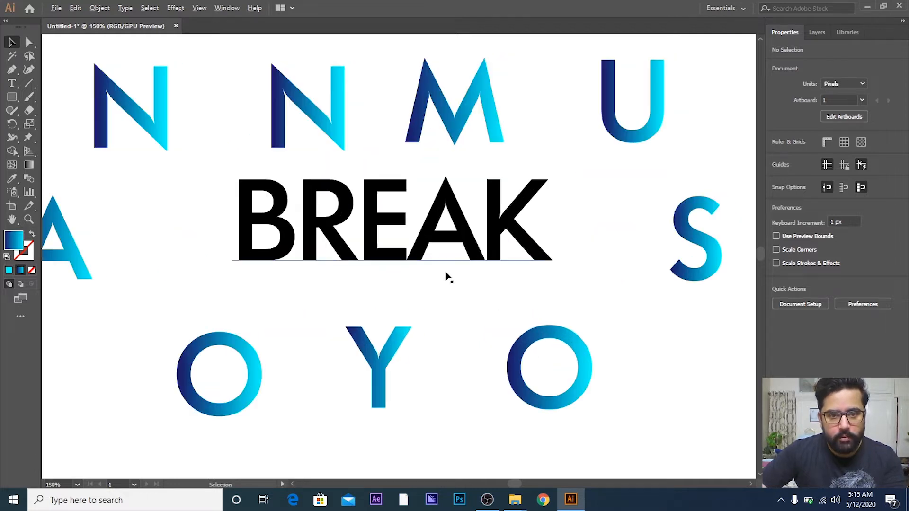
scroll(447, 276, "down", 1)
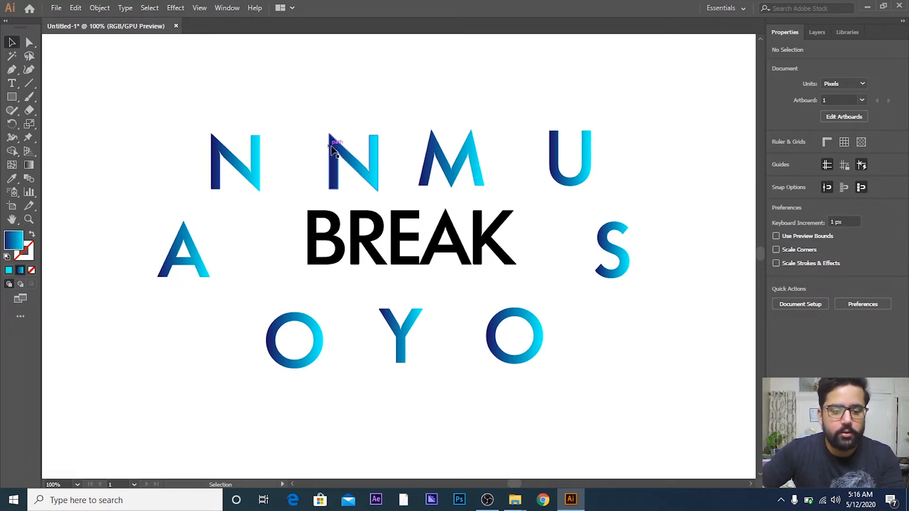
- Undo the gradient fill on the scattered letters and clear the selection
key("a")
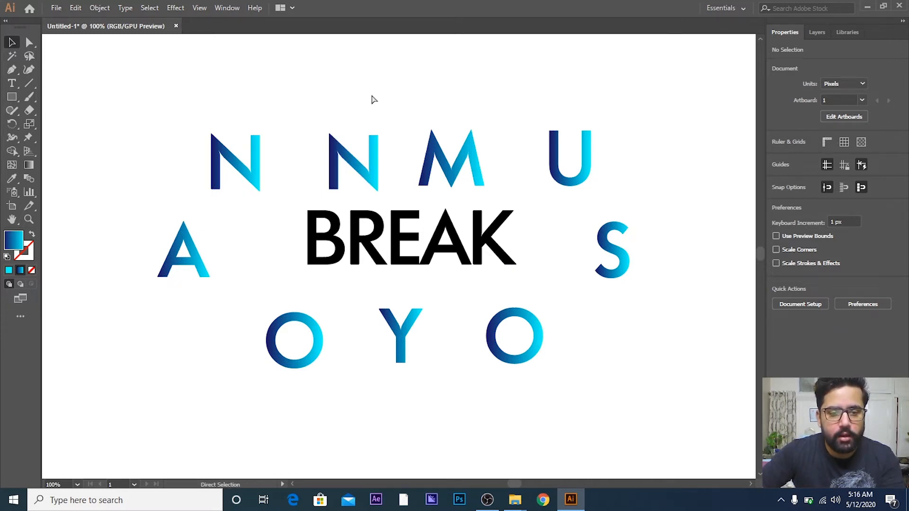
key("ctrl+z")
key("ctrl+z")
left_click(371, 96)
- Select all nine outlined letters around the word BREAK, leaving BREAK itself out, and group them
left_click_drag(142, 143, 288, 367)
left_click(379, 161, "shift")
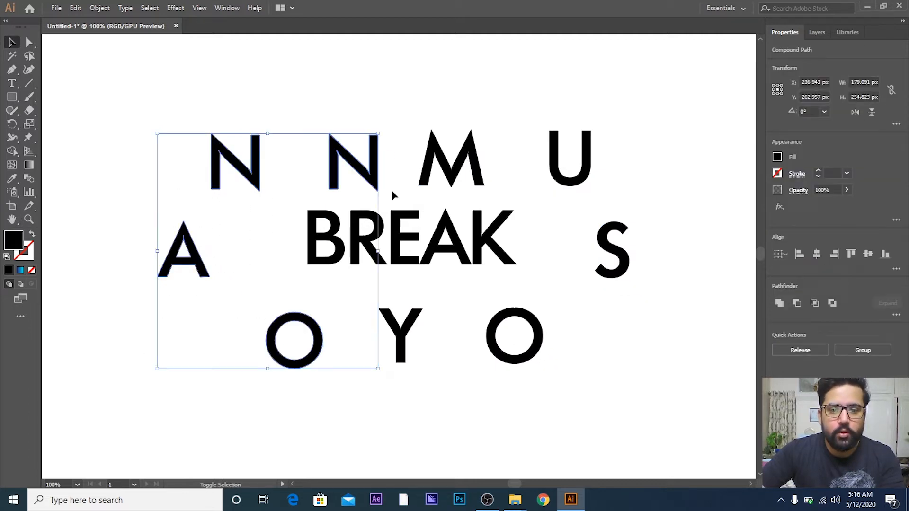
left_click(416, 312, "shift")
left_click(470, 182, "shift")
left_click(540, 326, "shift")
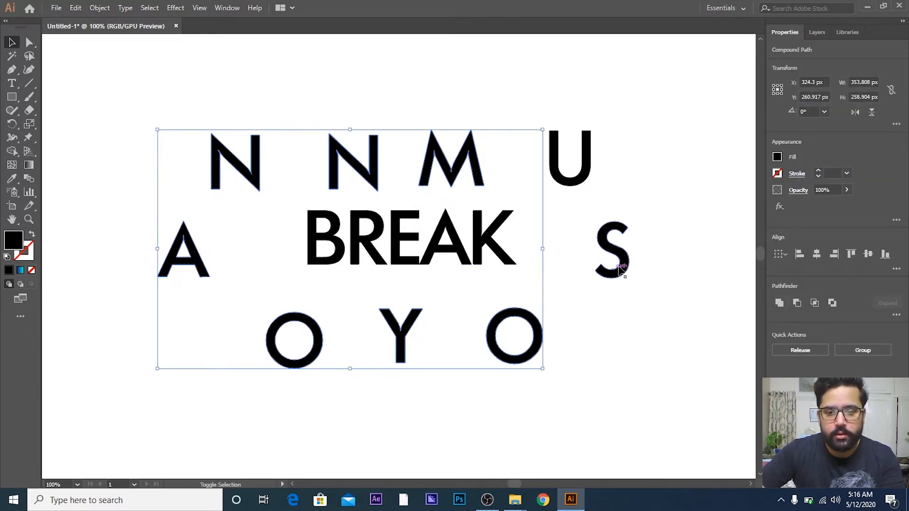
left_click(621, 269, "shift")
left_click(585, 181, "shift")
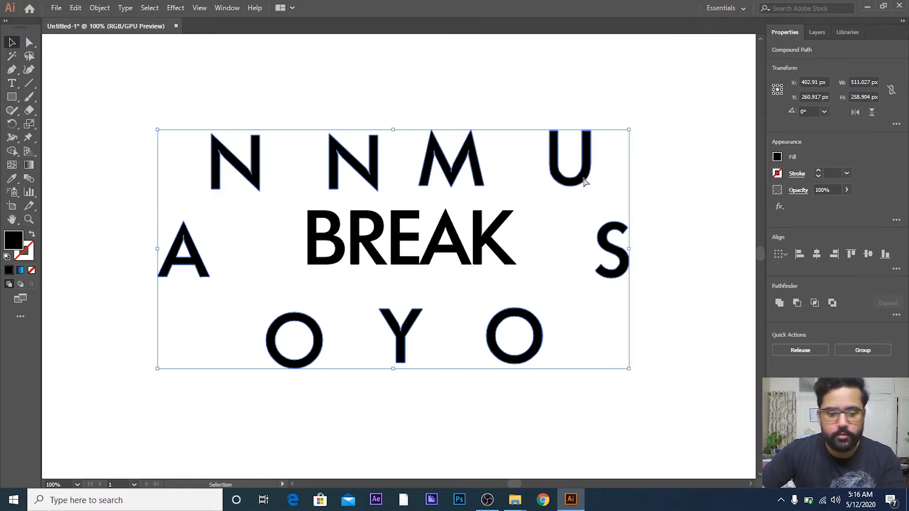
key("ctrl+g")
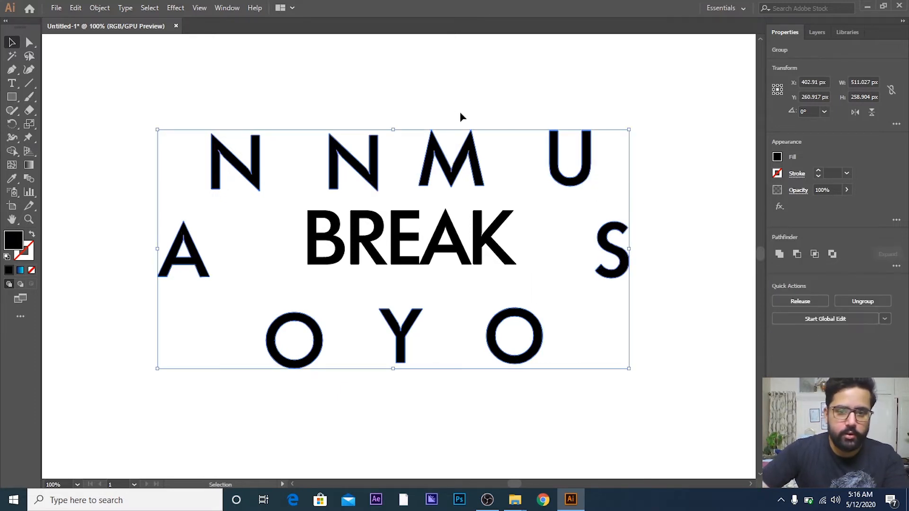
- Test the letter group by moving it slightly up and right, and undo the move
left_click(429, 87)
left_click_drag(472, 163, 480, 139)
key("ctrl+z")
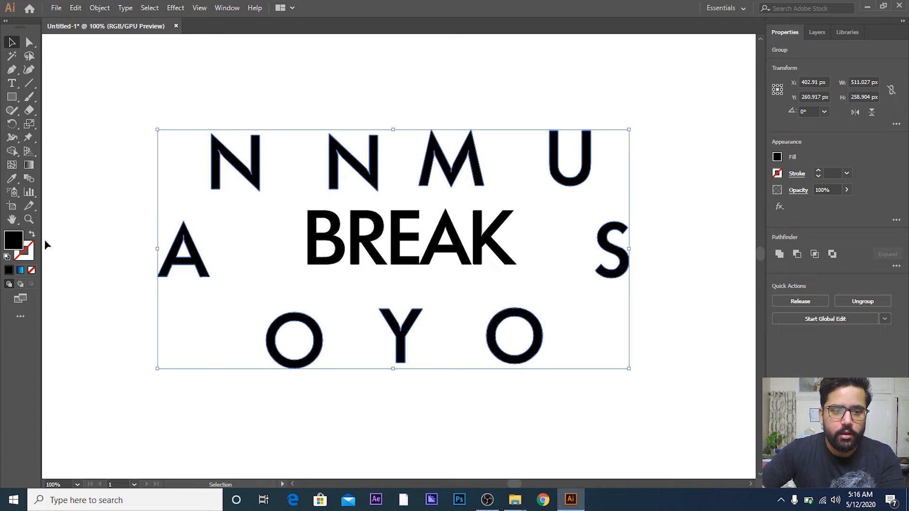
- Fill the grouped letters with the navy-to-cyan linear gradient, close the Gradient panel and deselect the group
left_click(21, 271)
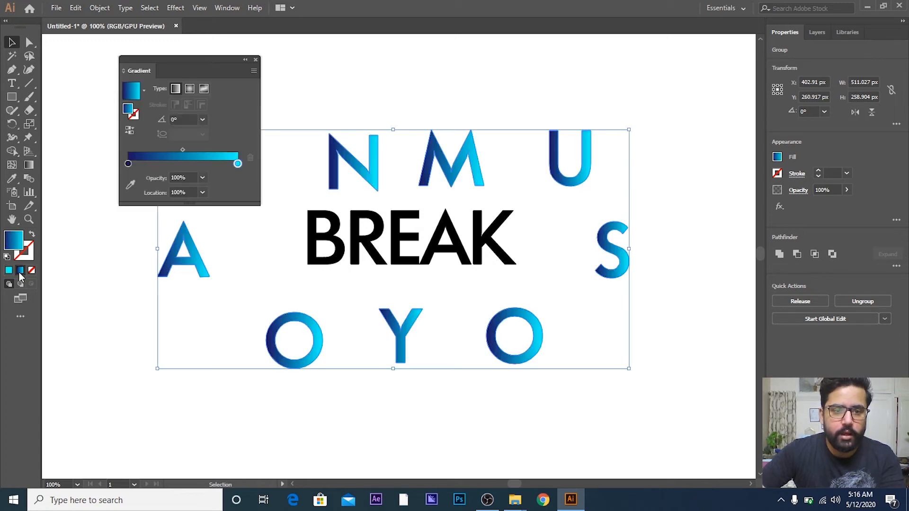
left_click(256, 60)
left_click(302, 75)
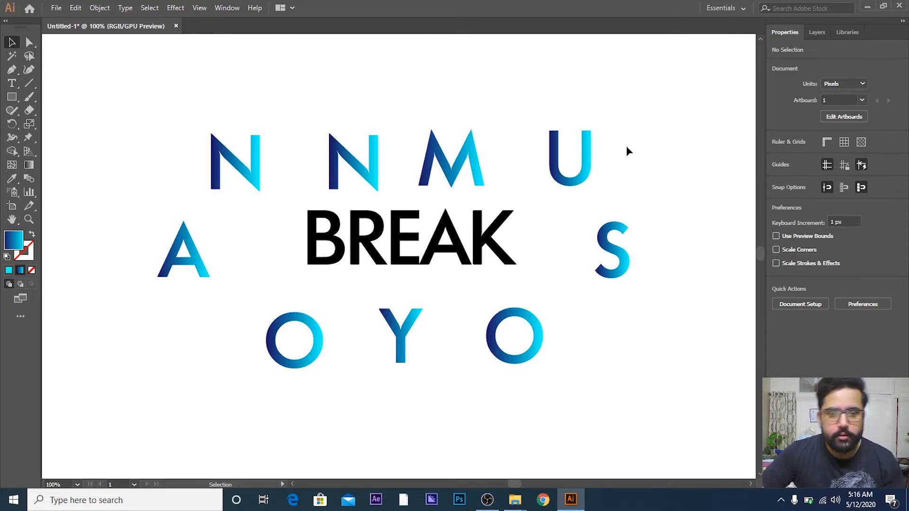
left_click(588, 155)
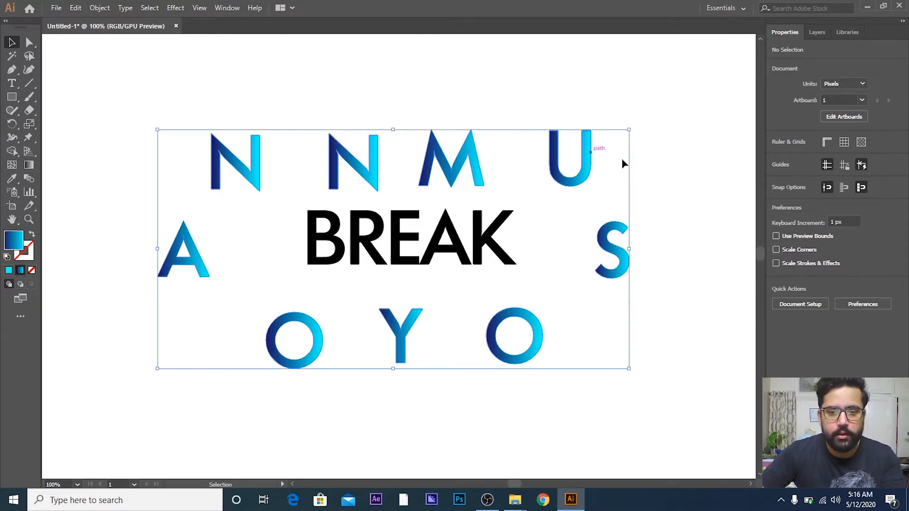
left_click(623, 162)
- Draw a rectangle about 81 by 64 px in the empty area above the first N
scroll(167, 142, "up", 2)
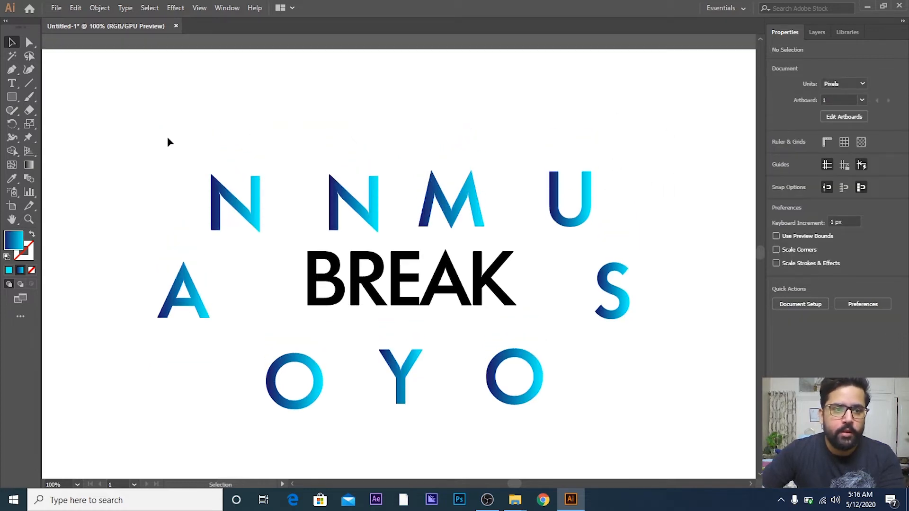
key("m")
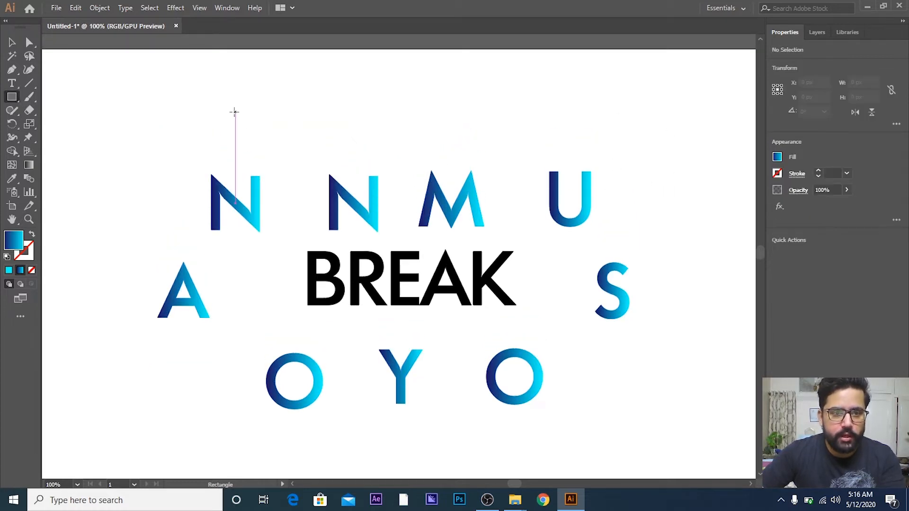
left_click_drag(207, 75, 281, 132)
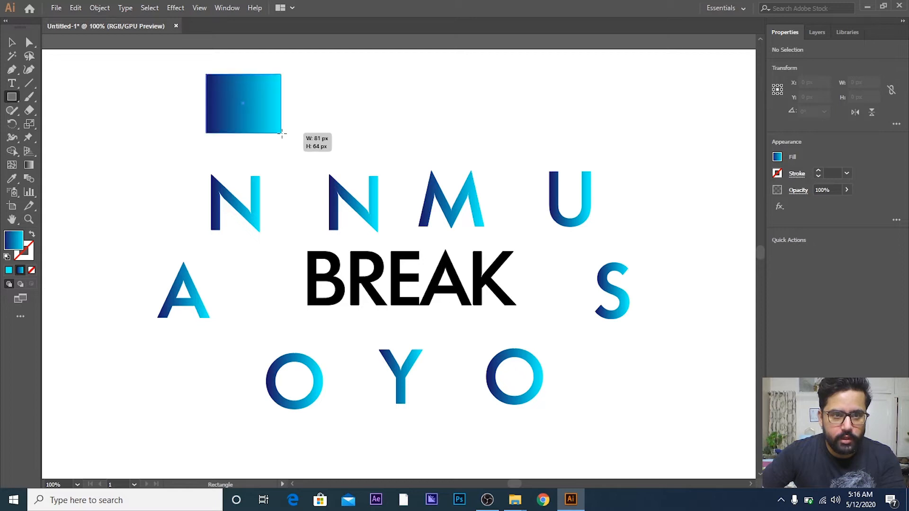
- Fill the rectangle above the first N with the solid magenta swatch and deselect it
left_click(776, 157)
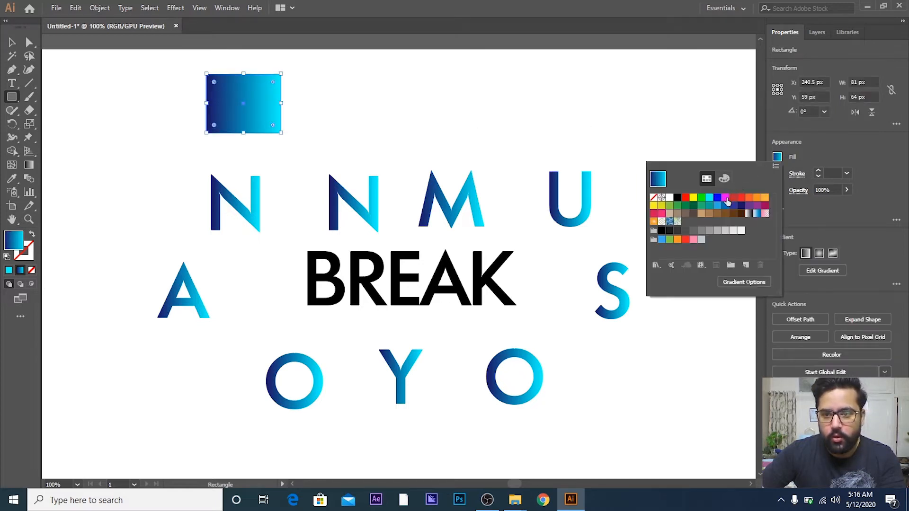
left_click(727, 200)
key("Escape")
left_click(293, 114)
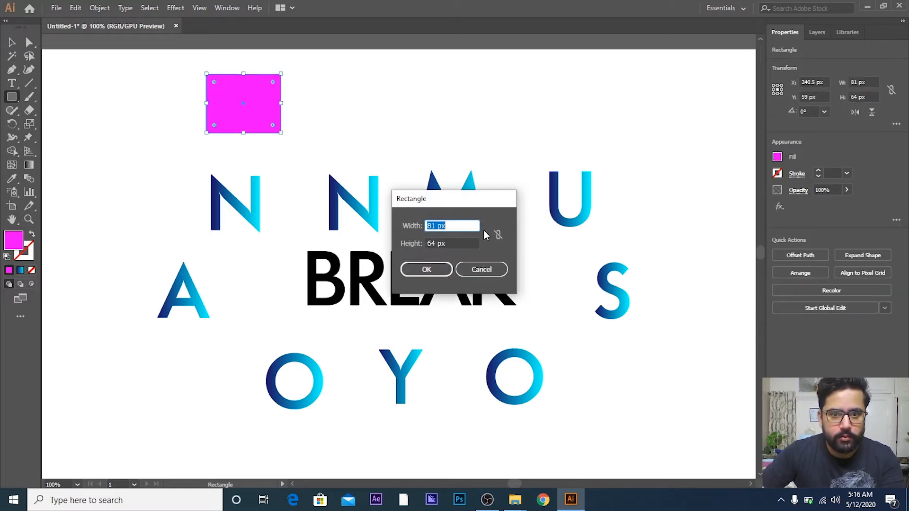
left_click(485, 267)
left_click(12, 43)
left_click(98, 70)
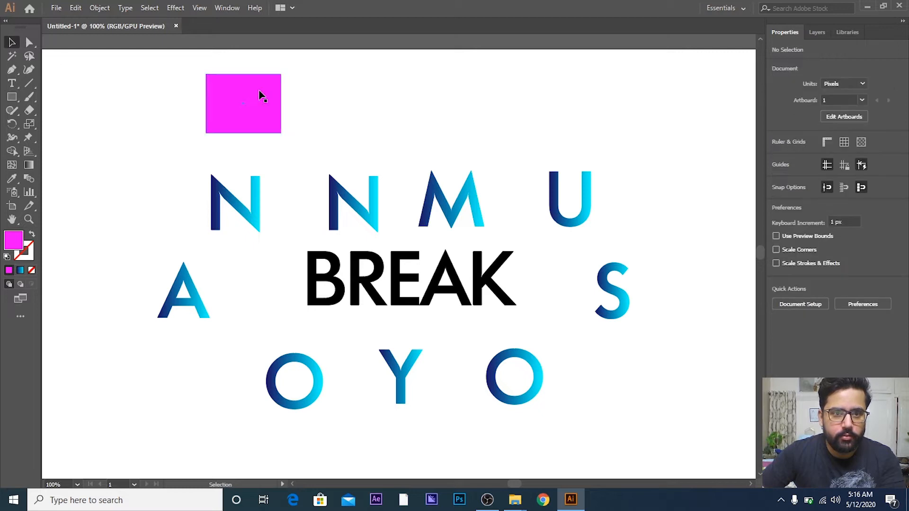
- Duplicate the magenta rectangle to its right and shift the copy left until it slightly overlaps the original's right edge
left_click_drag(260, 91, 342, 92)
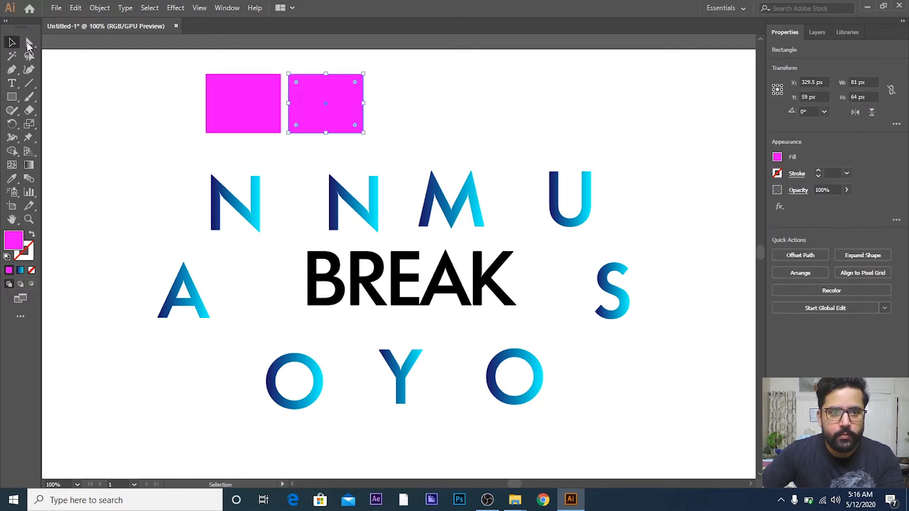
left_click(83, 62)
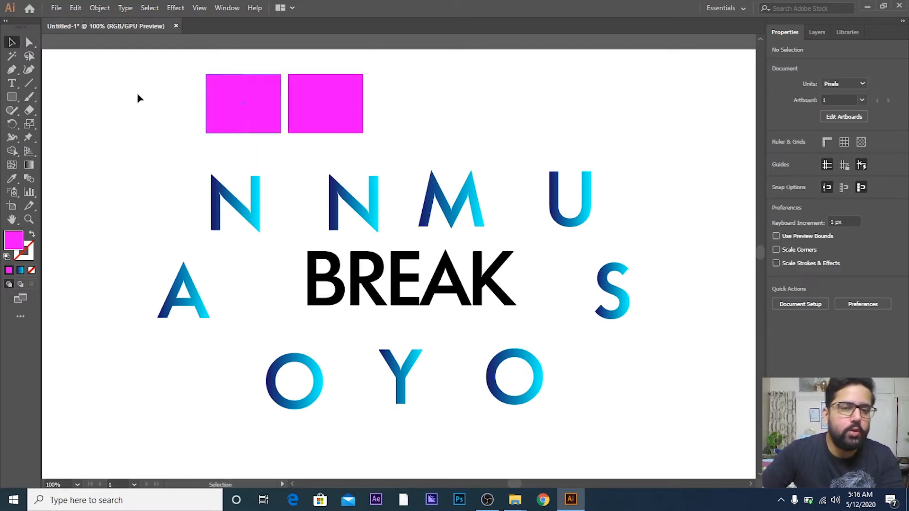
key("ctrl+equal")
key("ctrl+equal")
key("ctrl+equal")
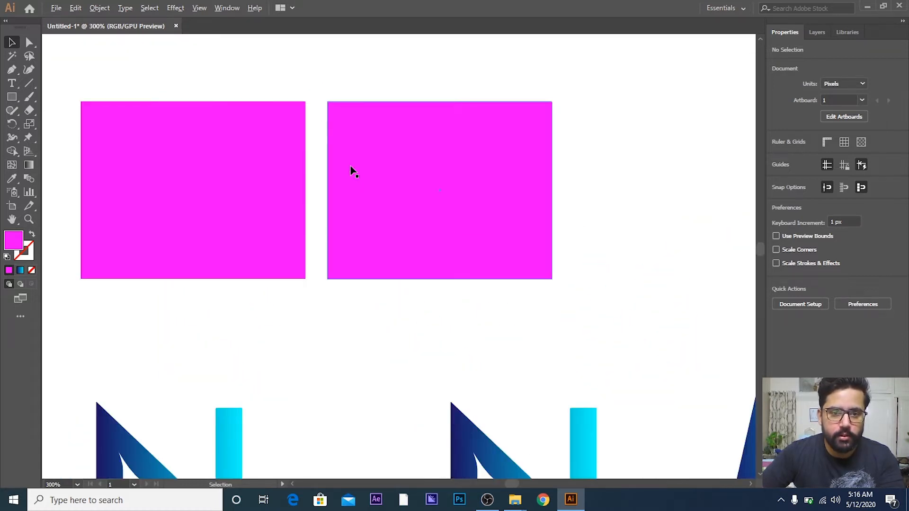
scroll(308, 178, "down", 1)
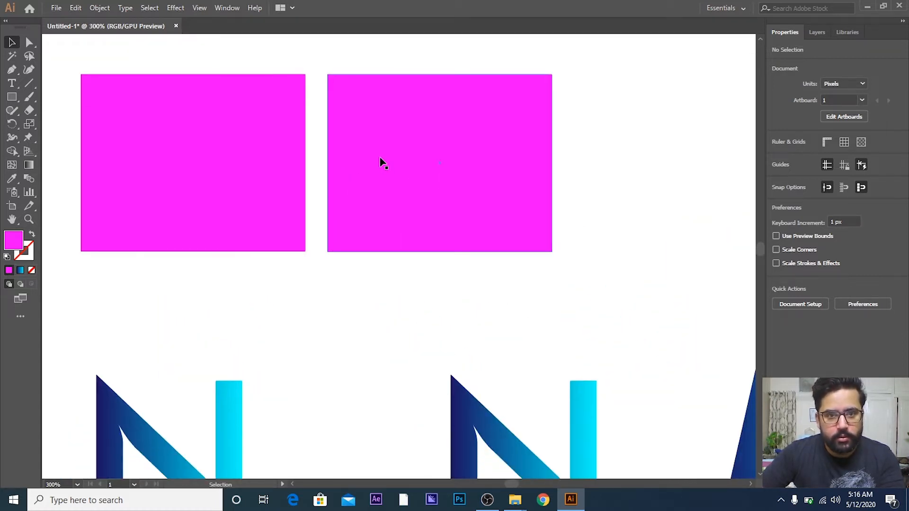
left_click_drag(374, 158, 347, 161)
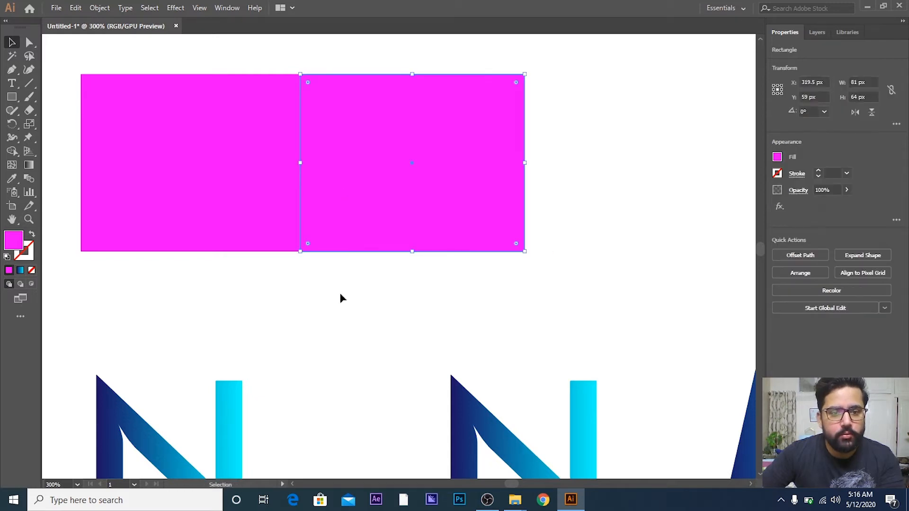
left_click(348, 303)
- Merge the two overlapping magenta rectangles into one shape with the Shape Builder tool and deselect the result
left_click_drag(355, 308, 210, 105)
left_click(13, 151)
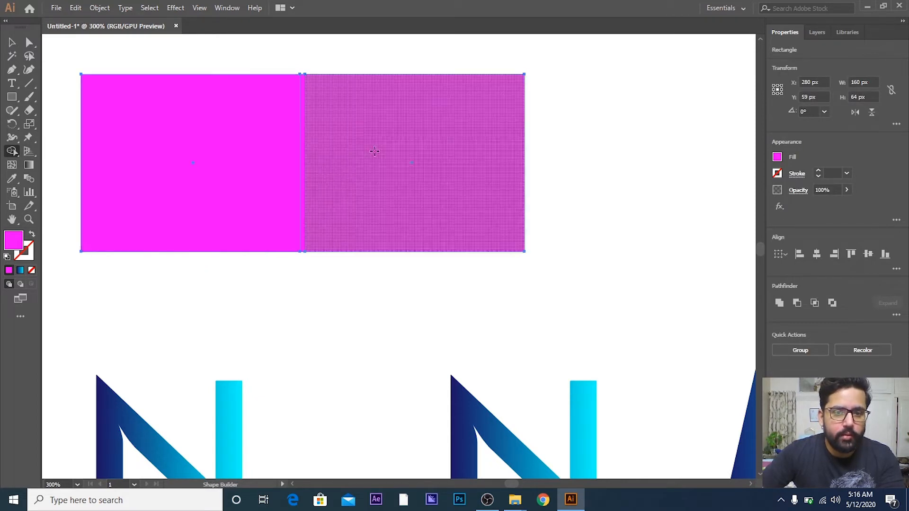
left_click_drag(393, 155, 270, 170)
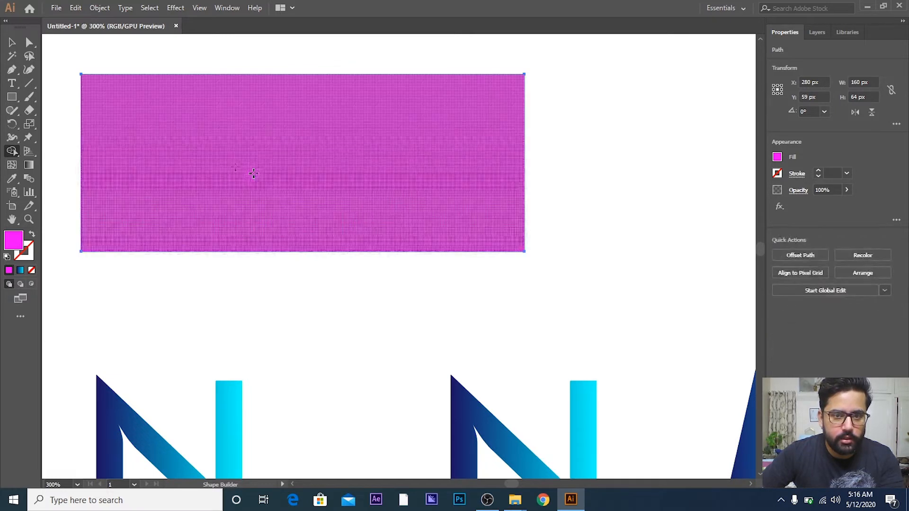
key("v")
left_click(612, 134)
left_click(416, 132)
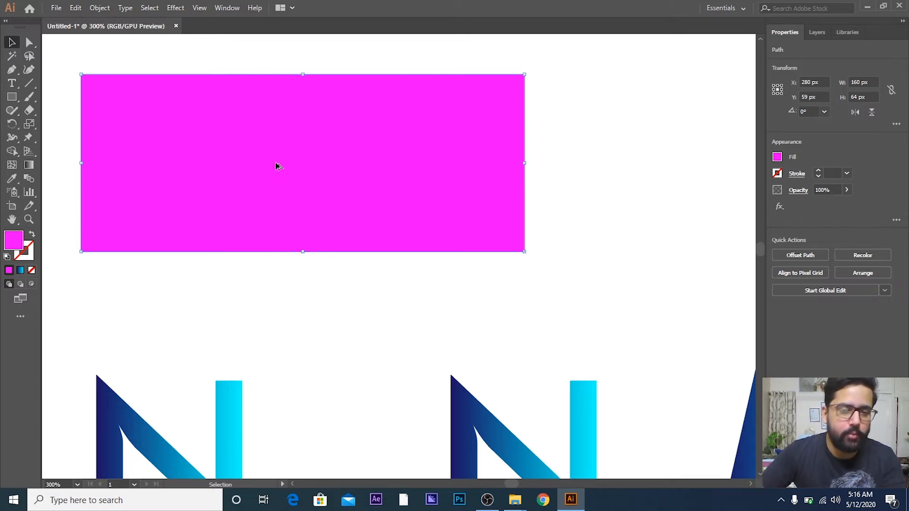
scroll(276, 165, "down", 2, "alt")
left_click(467, 164)
scroll(345, 146, "up", 1, "alt")
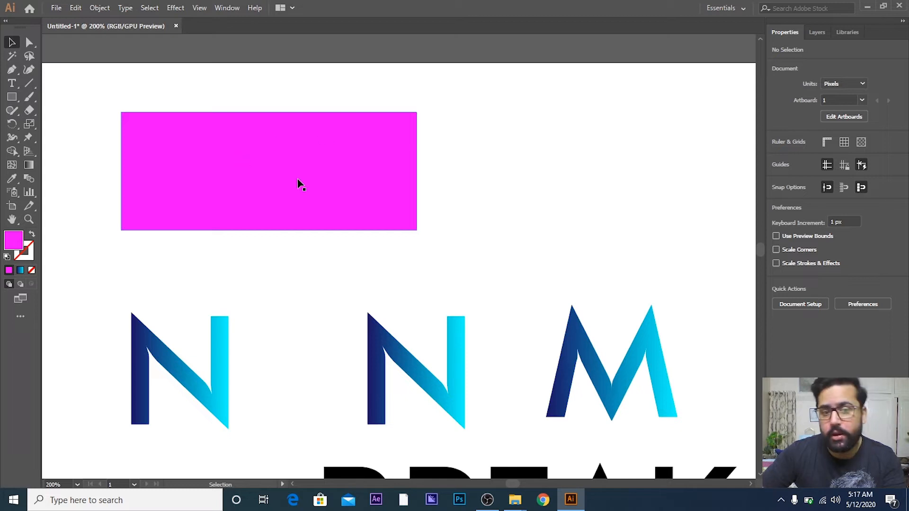
- Delete the merged magenta rectangle above the first N
left_click(404, 206)
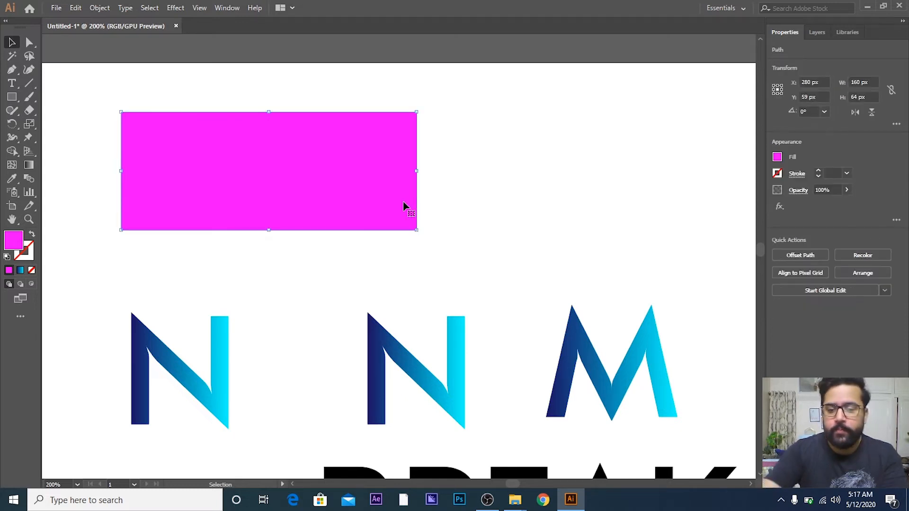
key("Delete")
scroll(410, 207, "down", 5)
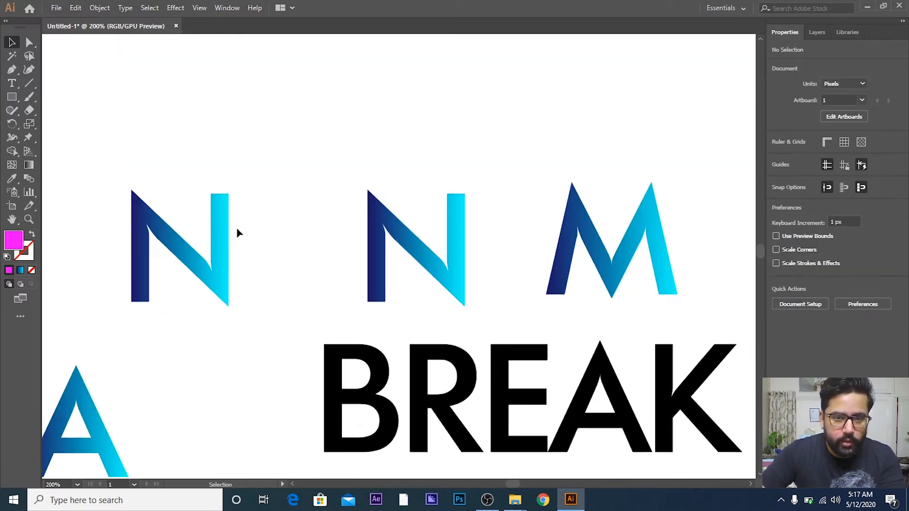
- Ungroup the gradient-filled ANONYMOUS letters, keeping them in their original positions
left_click_drag(379, 228, 262, 228)
key("ctrl+z")
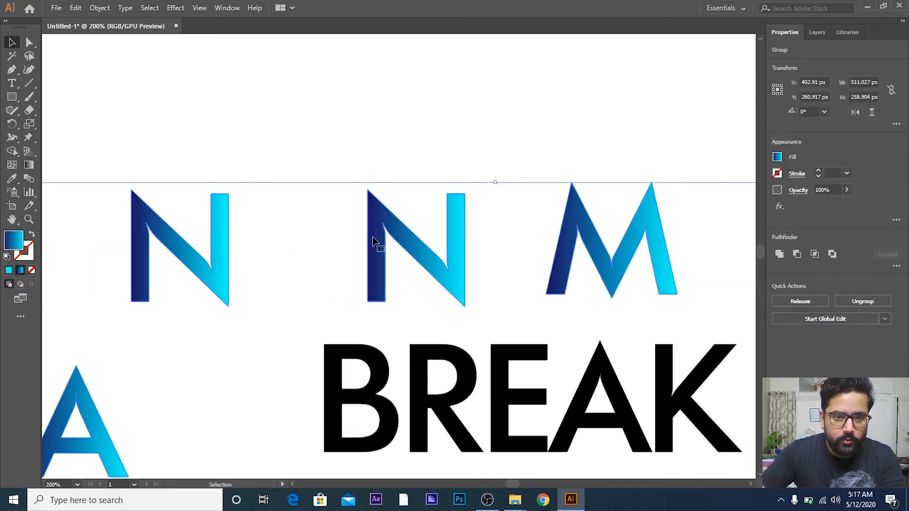
right_click(374, 243)
left_click(420, 332)
- Try placing the second N over the right leg of the first N, undo it, and deselect
left_click(392, 242)
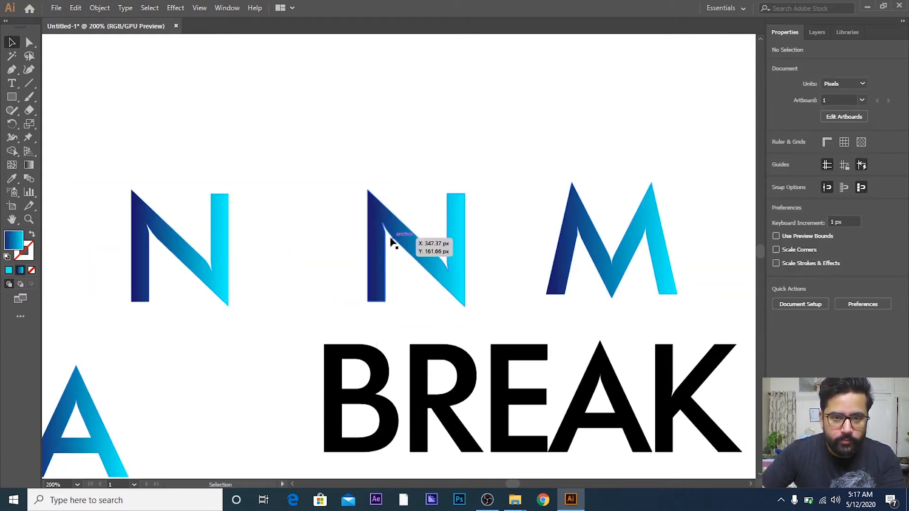
left_click_drag(392, 242, 246, 227)
left_click(317, 168)
left_click(263, 189)
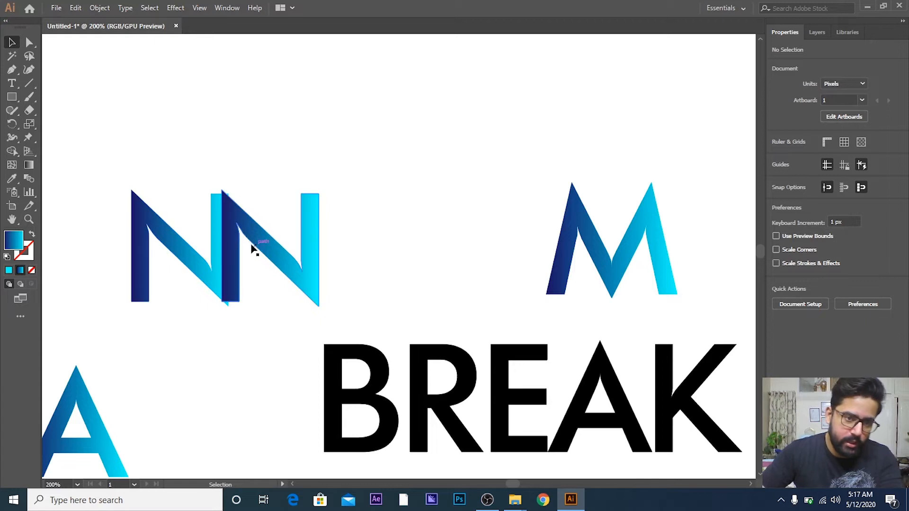
key("ctrl+z")
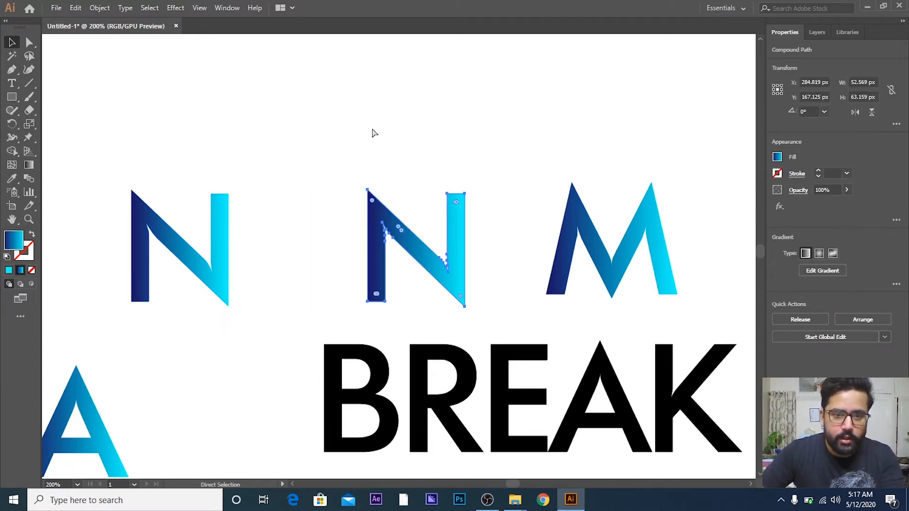
key("ctrl+z")
left_click(372, 129)
- Draw two separate 28 px squares side by side in the empty area above the first N
scroll(372, 129, "down", 1)
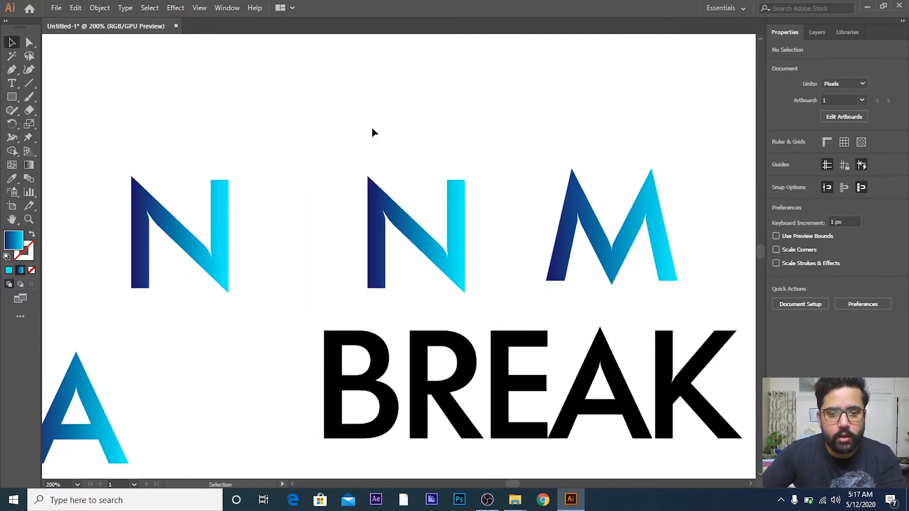
scroll(372, 130, "down", 1)
scroll(372, 129, "up", 1)
scroll(372, 130, "down", 1)
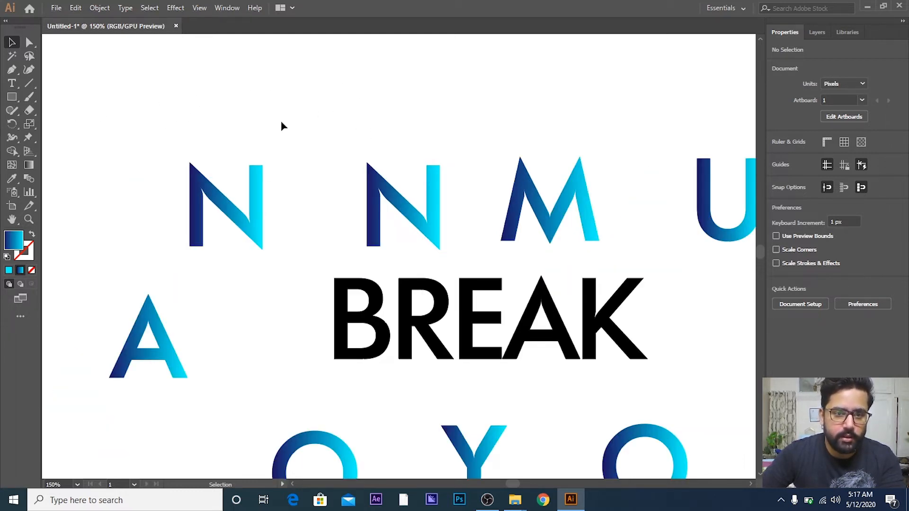
scroll(281, 126, "up", 1)
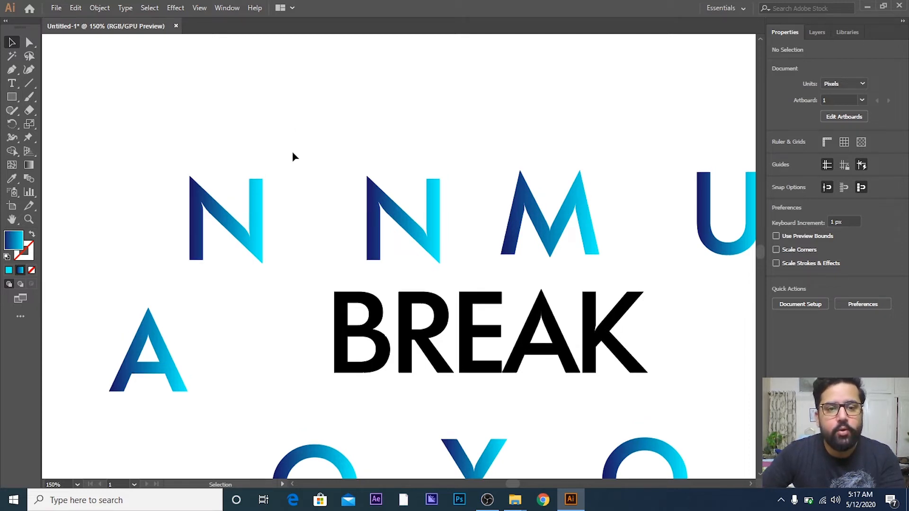
left_click(13, 97)
left_click_drag(207, 75, 246, 113)
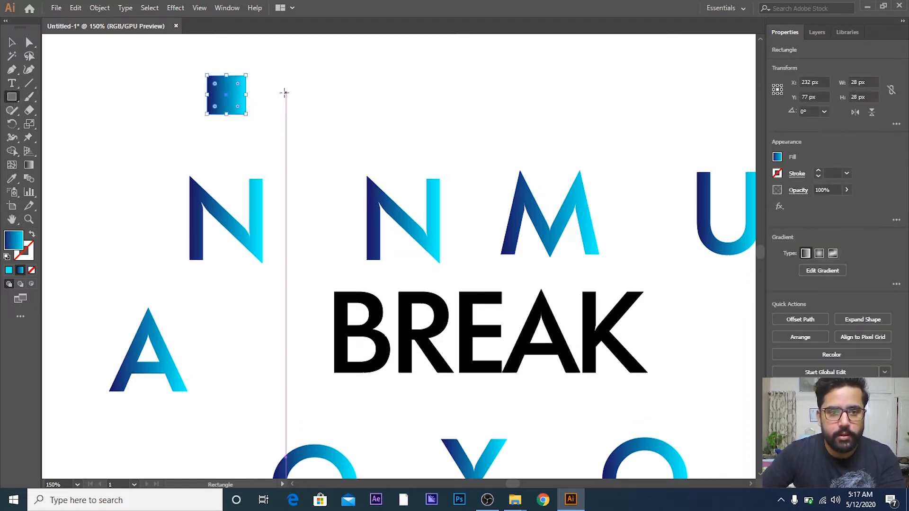
left_click_drag(284, 75, 322, 114)
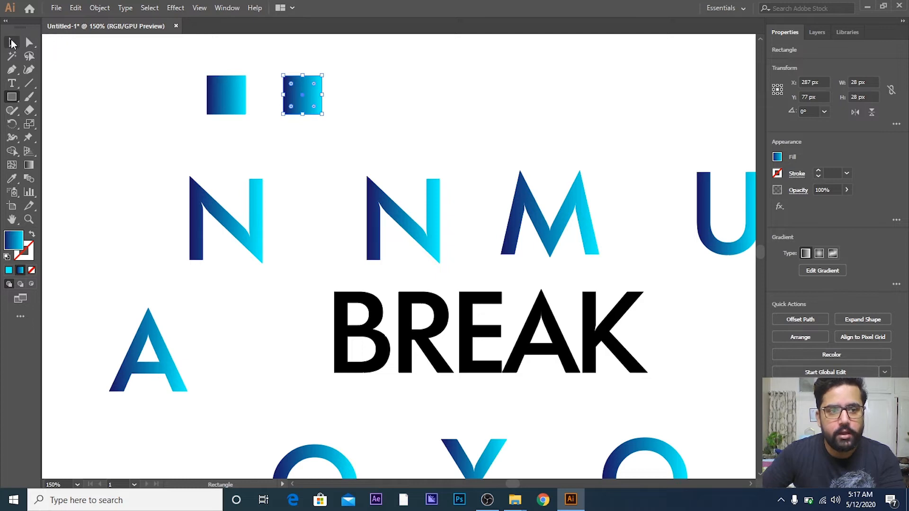
- Fill the right square with the solid magenta swatch and the left square with the solid orange swatch
key("v")
left_click(777, 158)
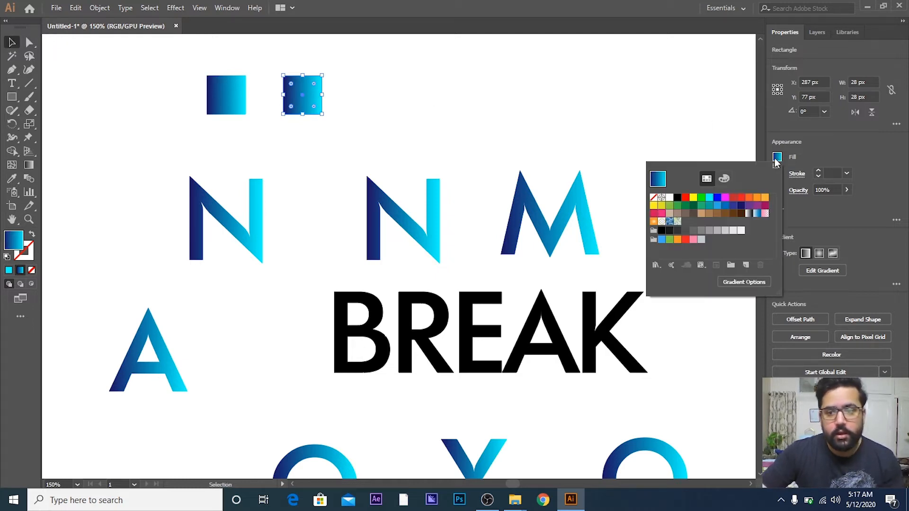
left_click(725, 197)
left_click(213, 99)
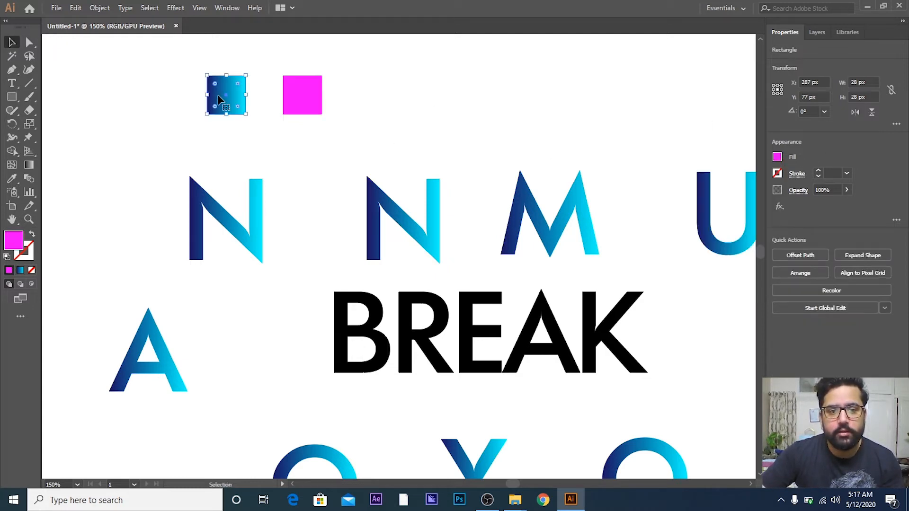
left_click(776, 157)
left_click(749, 197)
left_click(513, 108)
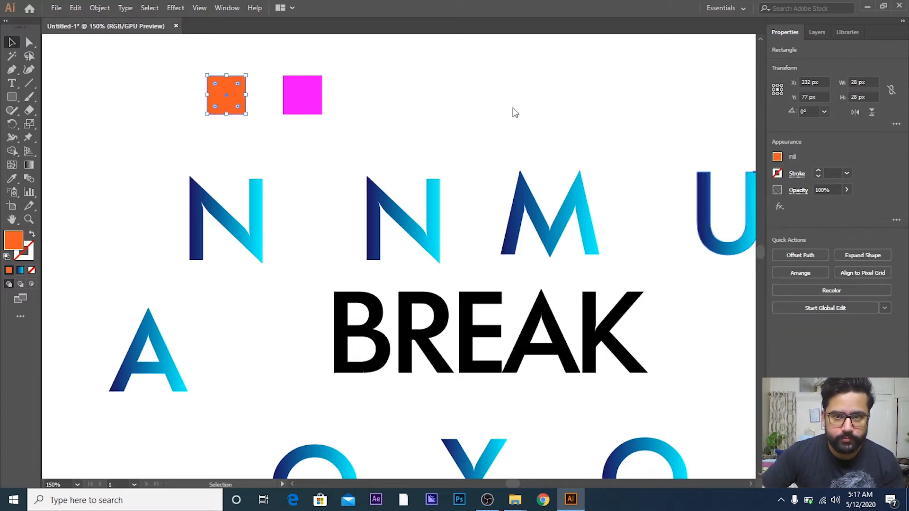
- Apply the navy-to-cyan linear gradient to both squares separately and close the gradient settings
left_click(308, 93)
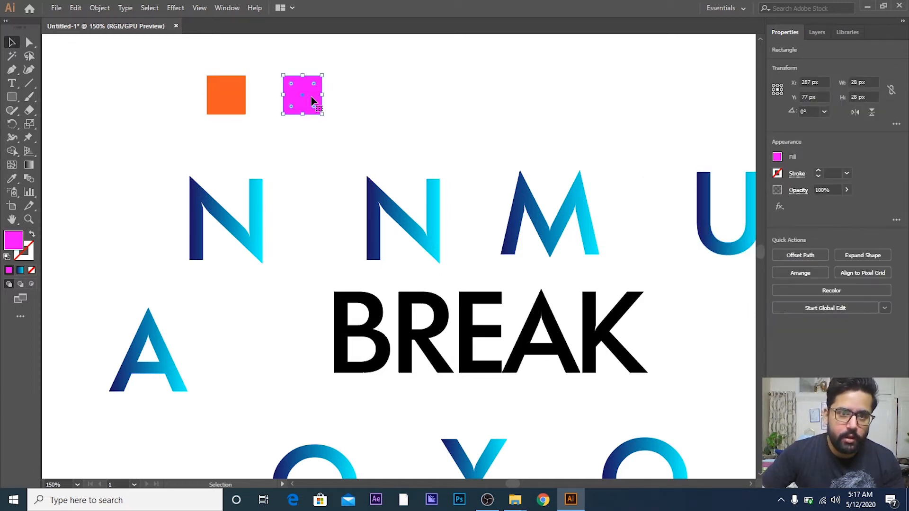
left_click(255, 122)
left_click(235, 104)
left_click(20, 271)
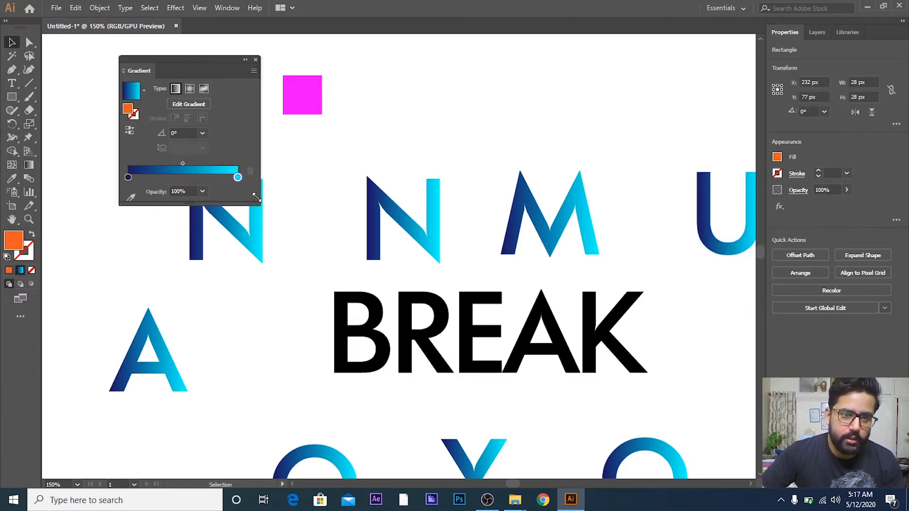
left_click_drag(222, 63, 482, 67)
left_click(302, 108)
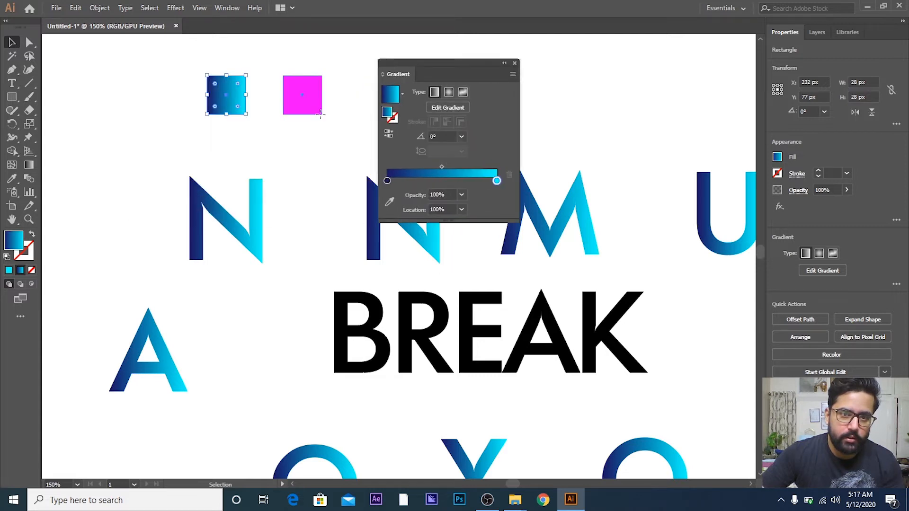
left_click(148, 144)
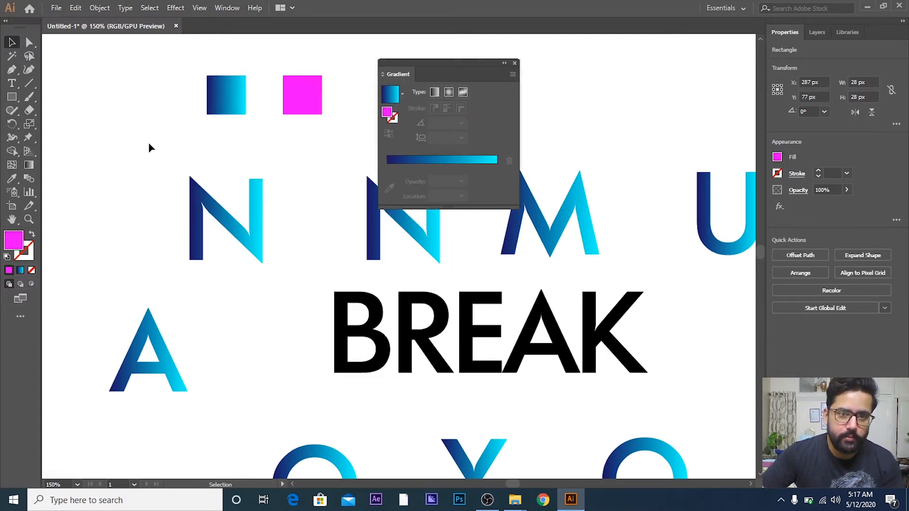
left_click(20, 270)
left_click(526, 77)
left_click(514, 63)
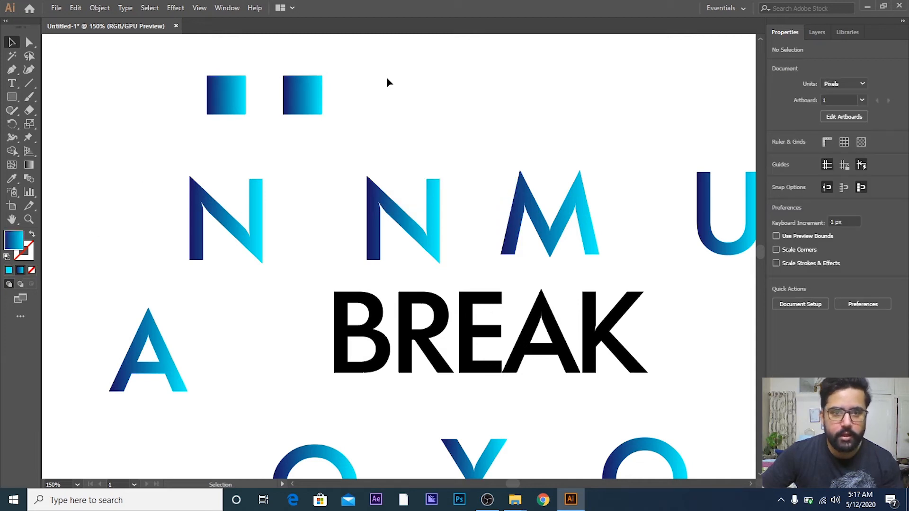
- Move the right gradient square close to the left one, leaving a narrow gap between them
left_click_drag(321, 97, 257, 101)
scroll(269, 122, "up", 1)
key("space")
left_click_drag(305, 137, 334, 181)
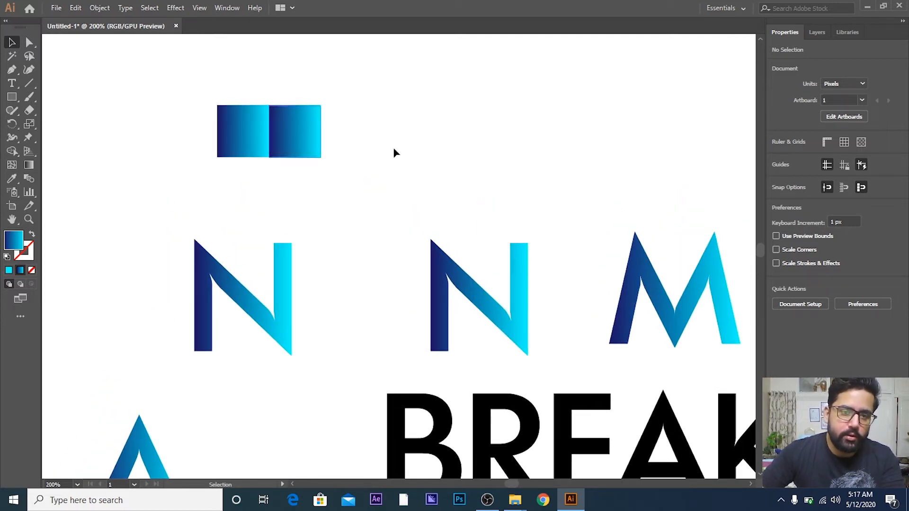
left_click_drag(310, 146, 322, 144)
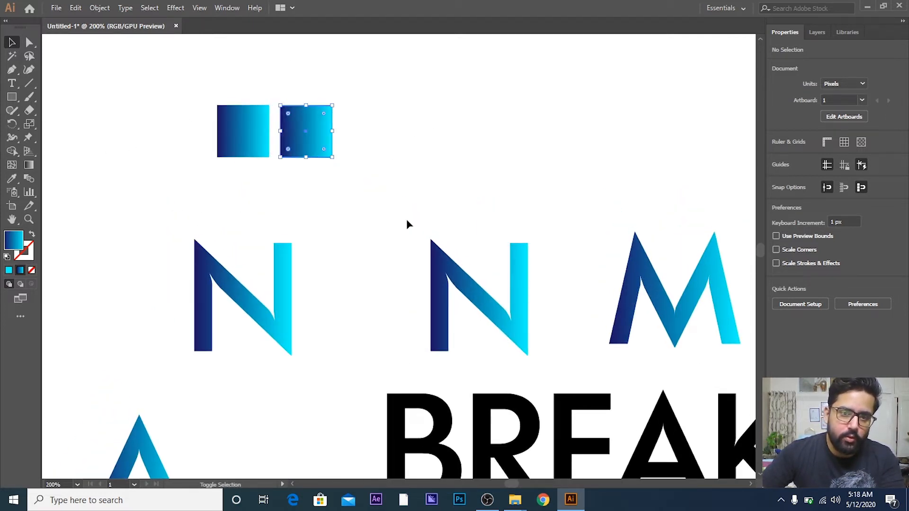
left_click(406, 219)
left_click_drag(346, 181, 216, 101)
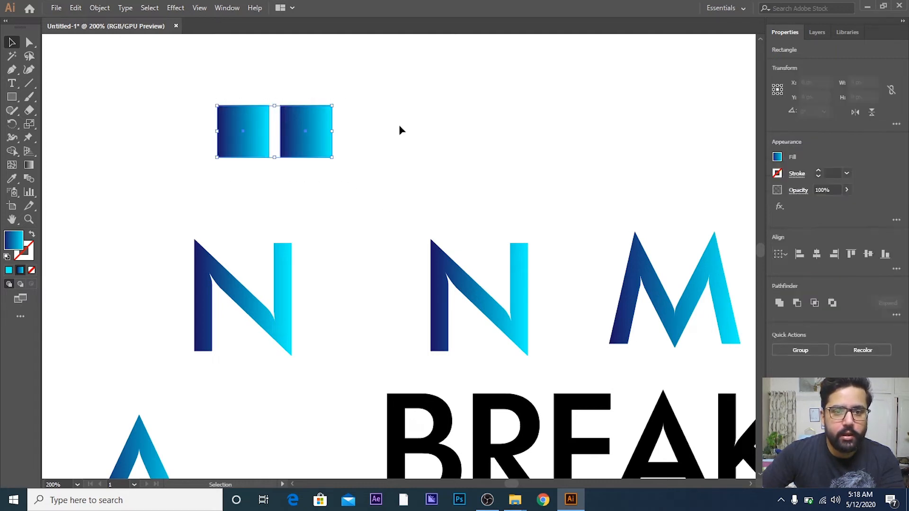
left_click(370, 180)
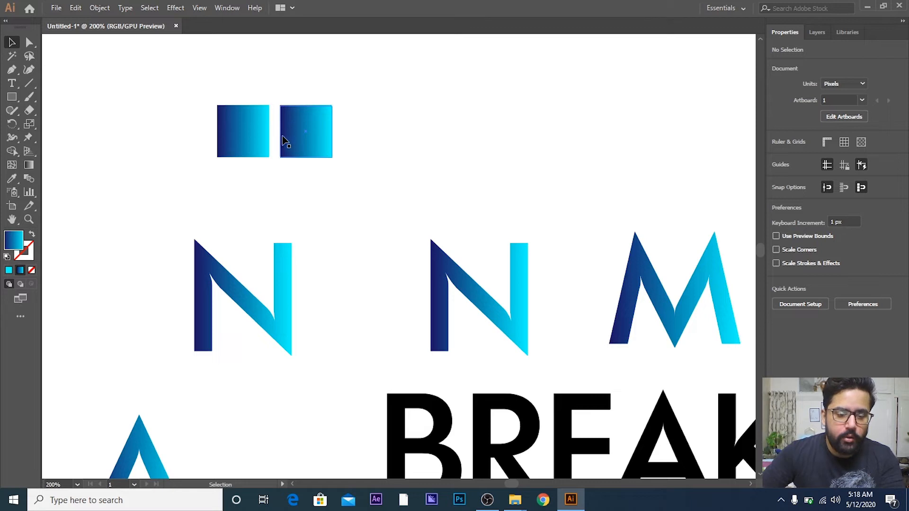
- Combine the two gradient squares into one compound path and deselect it
scroll(271, 121, "up", 1, "alt")
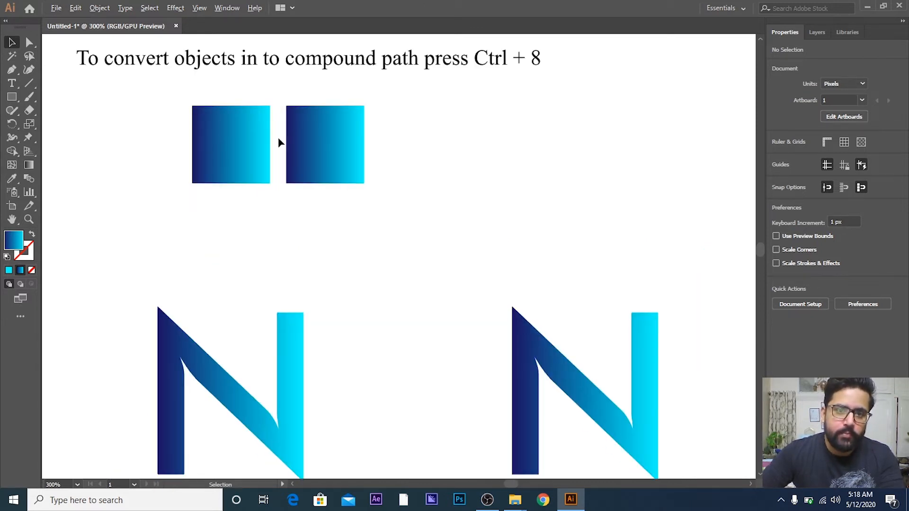
scroll(277, 130, "up", 1, "alt")
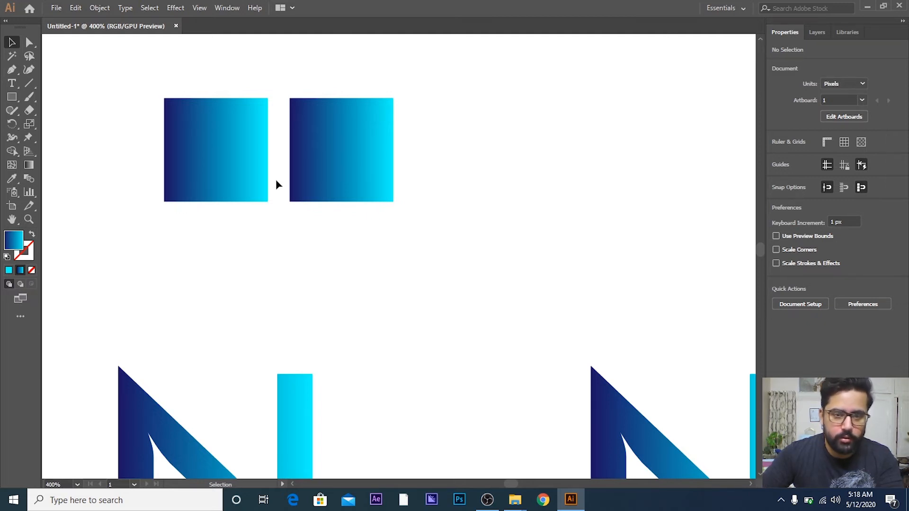
scroll(276, 180, "down", 1)
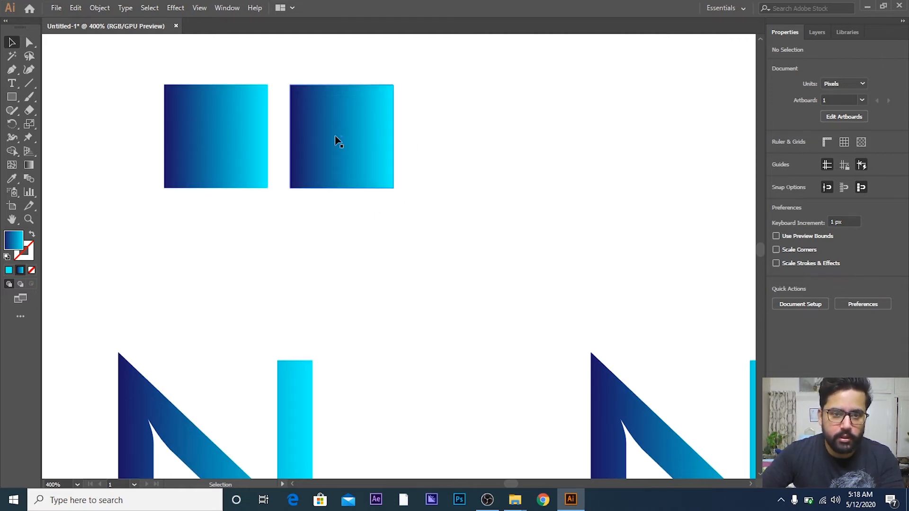
scroll(275, 165, "up", 1)
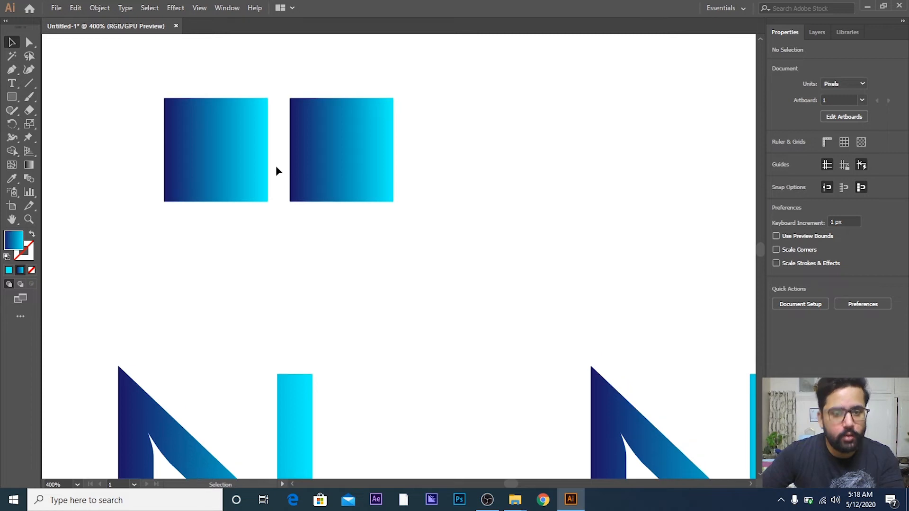
scroll(275, 167, "up", 1)
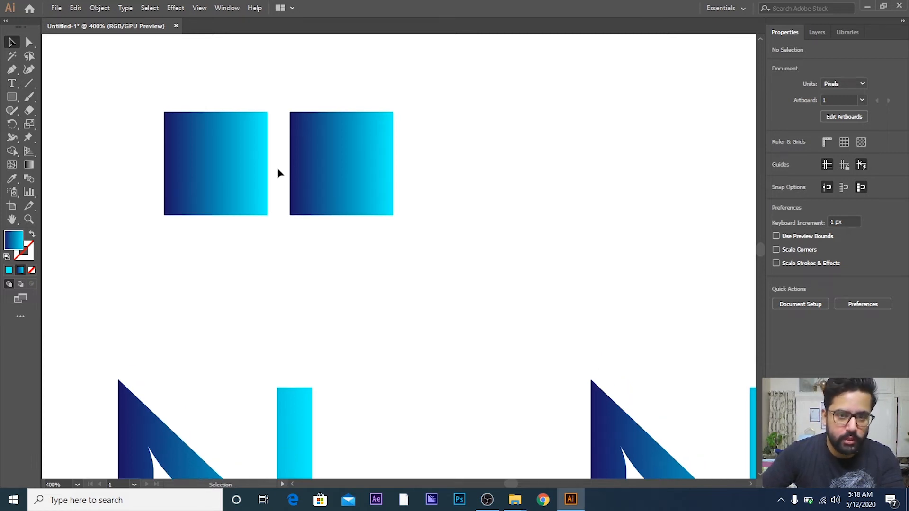
left_click(304, 172)
left_click_drag(335, 284, 176, 139)
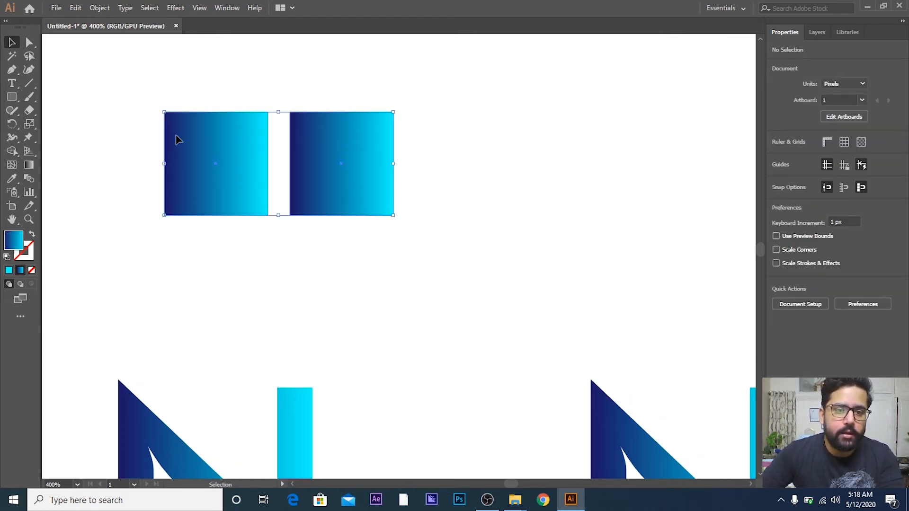
left_click(100, 8)
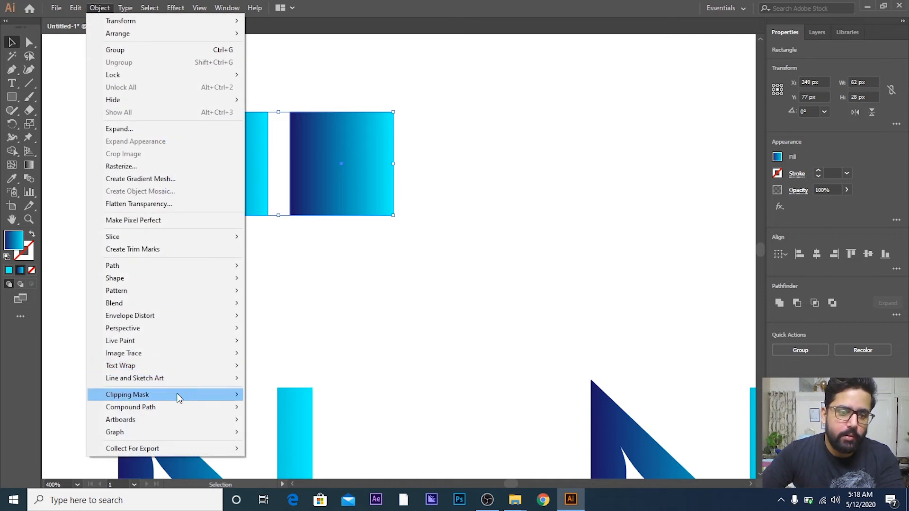
mouse_move(211, 408)
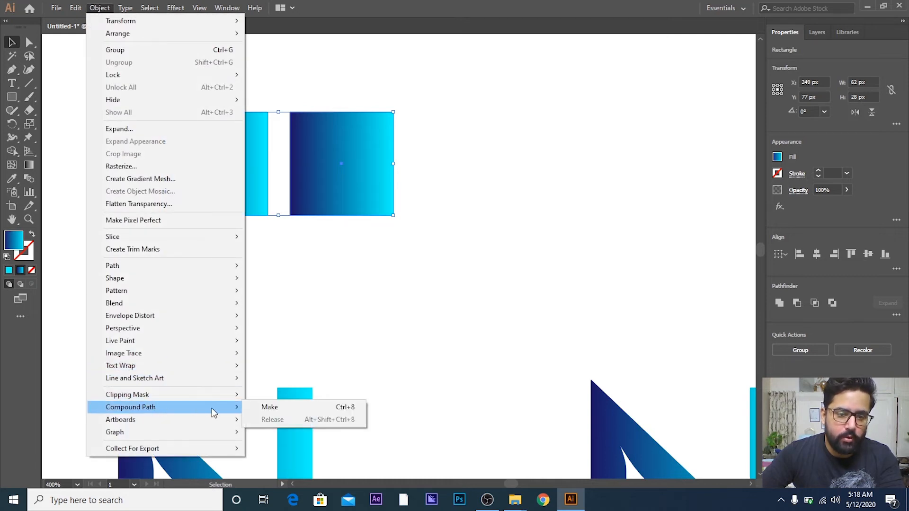
left_click(334, 407)
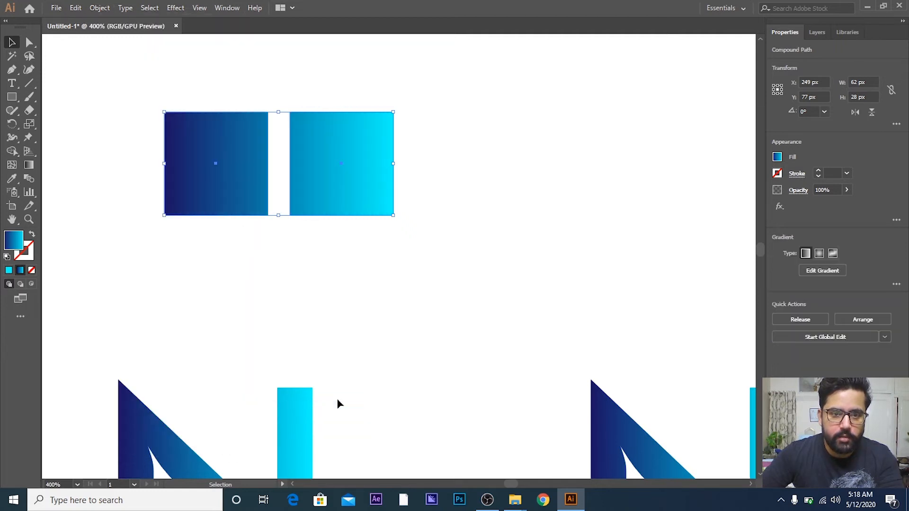
left_click(331, 331)
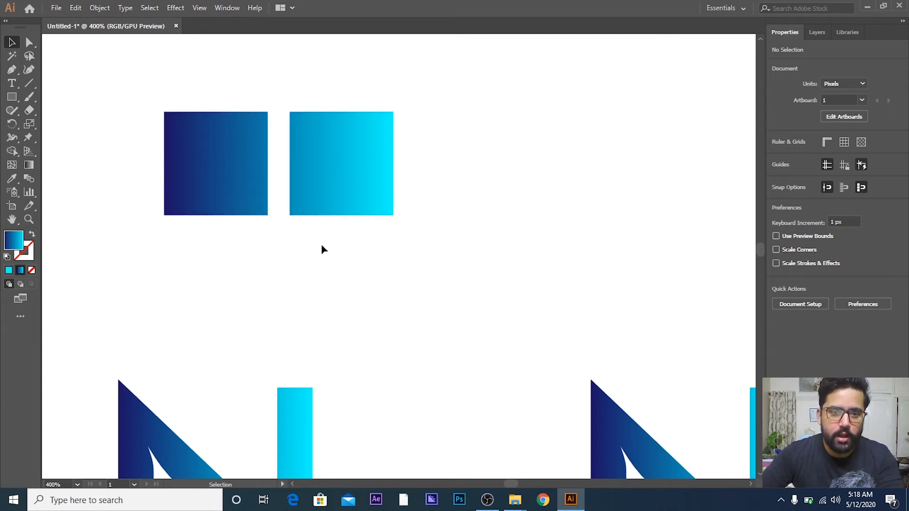
- Move the compound path of the two gradient squares slightly up and to the right, and deselect it
left_click_drag(333, 184, 351, 158)
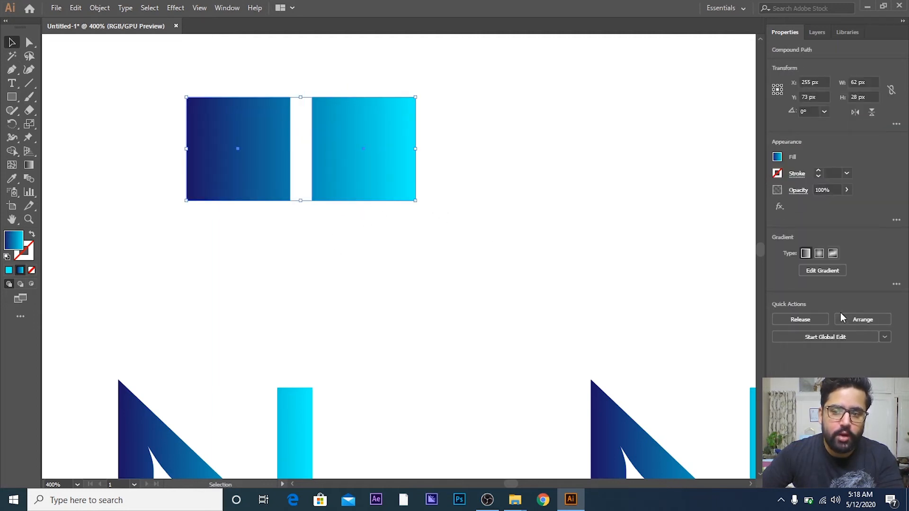
right_click(332, 175)
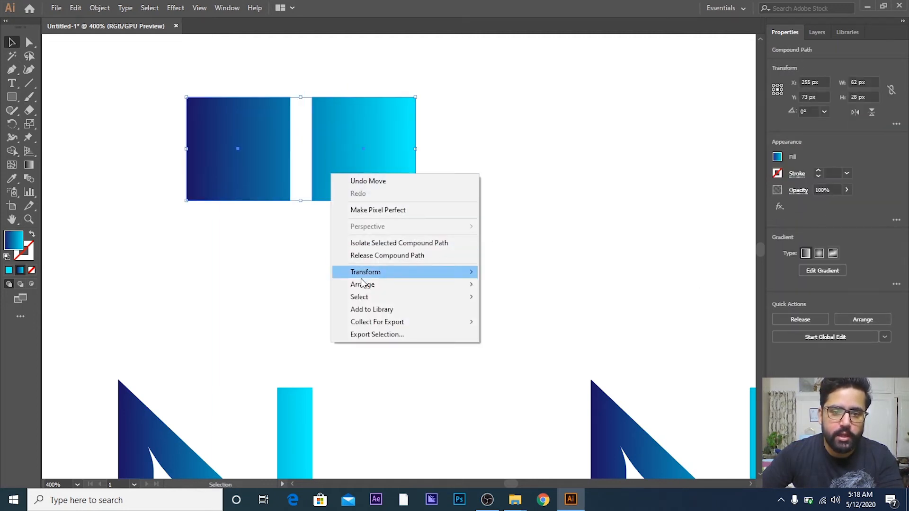
left_click(447, 145)
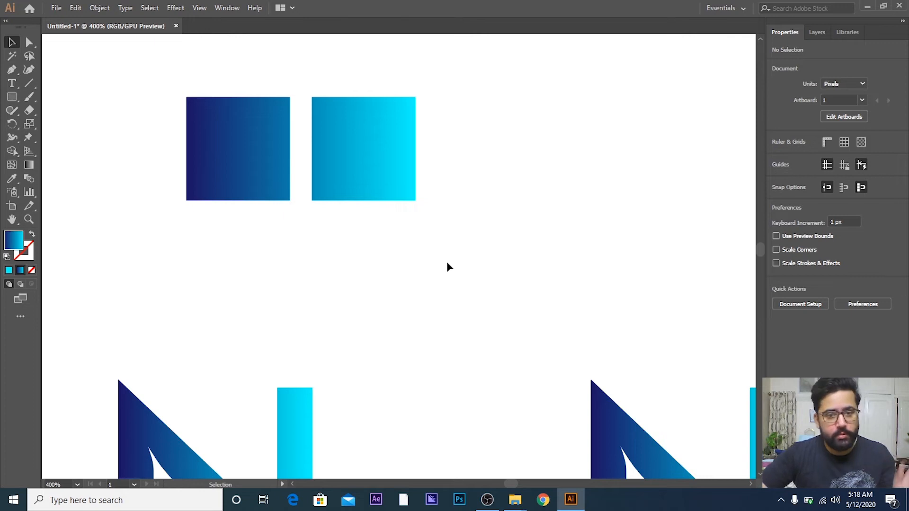
- Combine all the gradient letters of ANONYMOUS, without the word BREAK, into a single compound path and deselect it
scroll(447, 262, "down", 3)
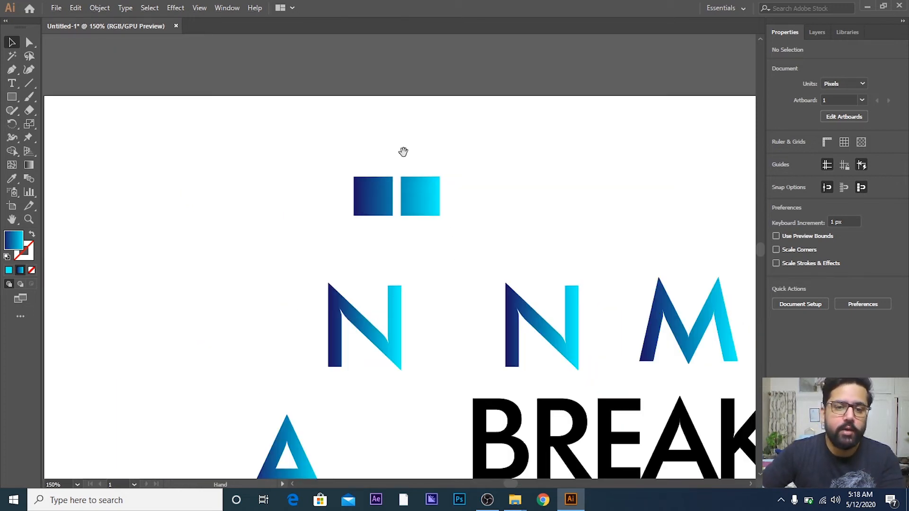
left_click_drag(403, 152, 396, 139)
left_click_drag(497, 204, 439, 134)
scroll(439, 139, "down", 1)
left_click_drag(504, 177, 372, 97)
scroll(150, 186, "up", 1)
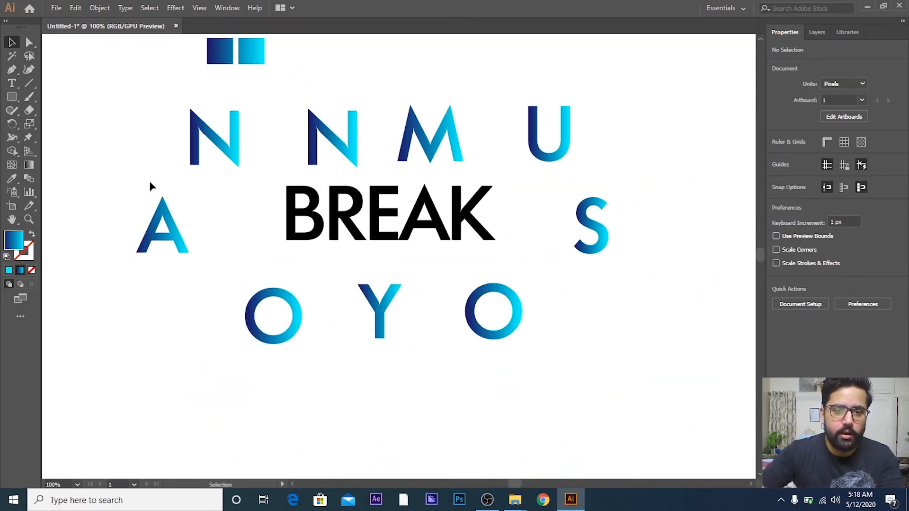
scroll(150, 186, "up", 1)
left_click_drag(122, 113, 707, 362)
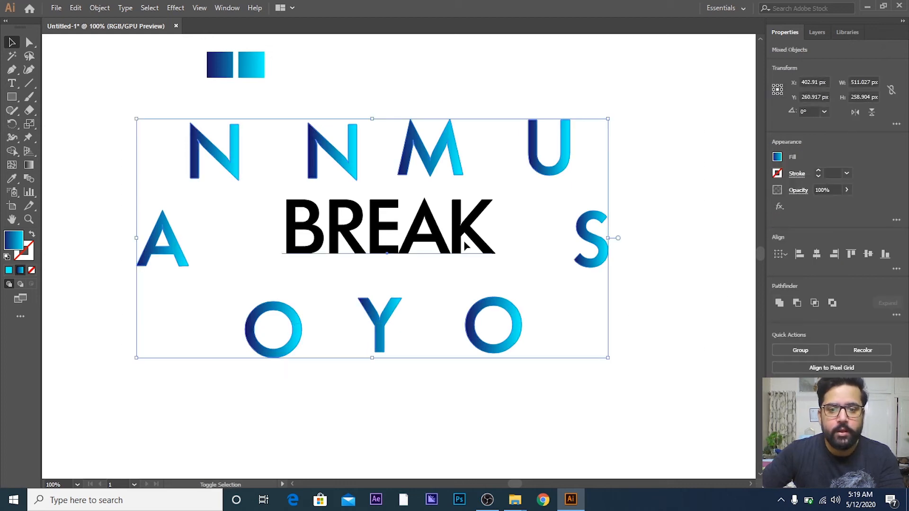
key("ctrl+8")
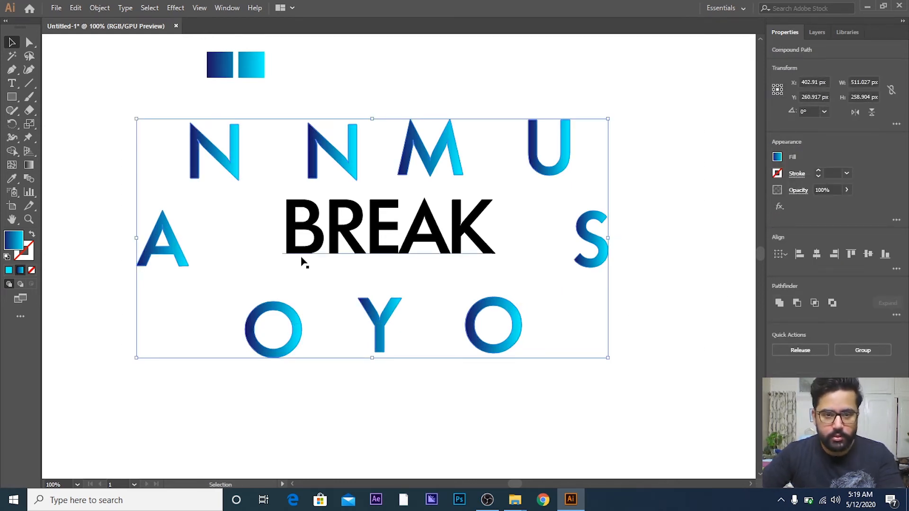
key("a")
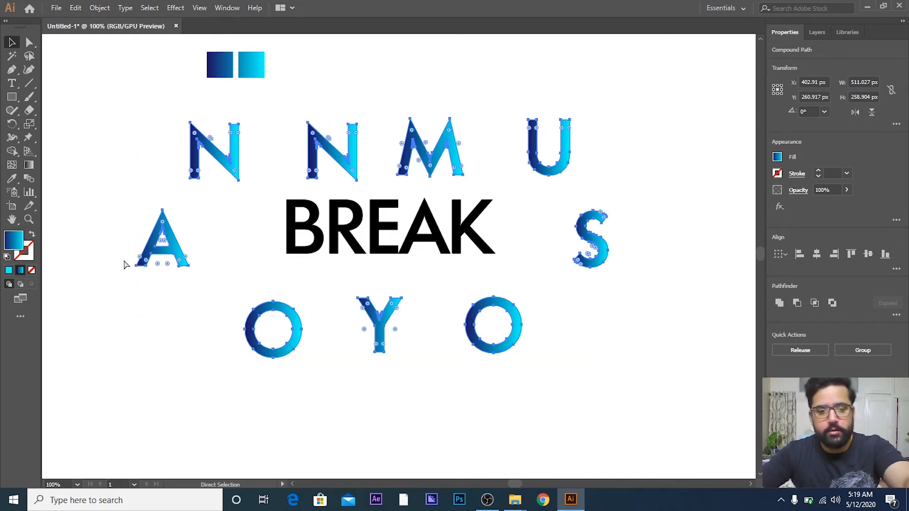
key("v")
left_click(355, 80)
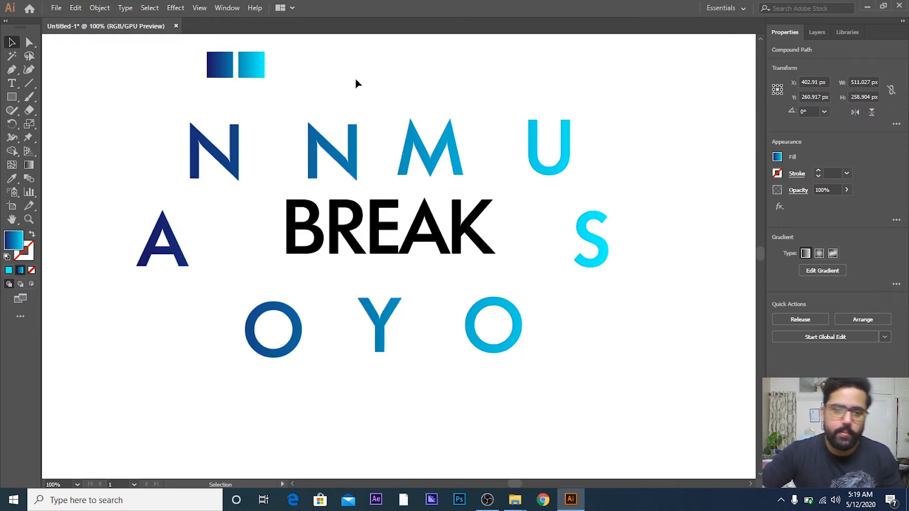
- Delete the compound path of the two gradient squares above the letters
scroll(653, 260, "up", 2)
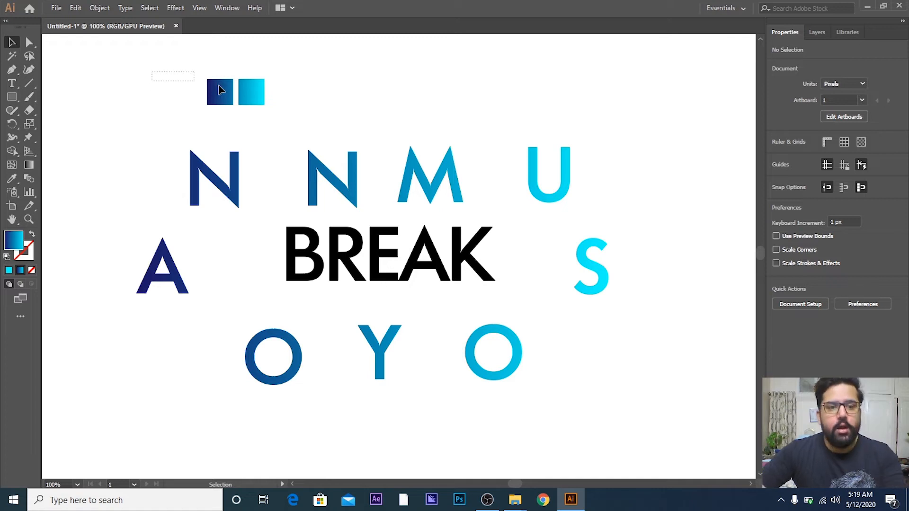
left_click_drag(218, 85, 336, 110)
key("Delete")
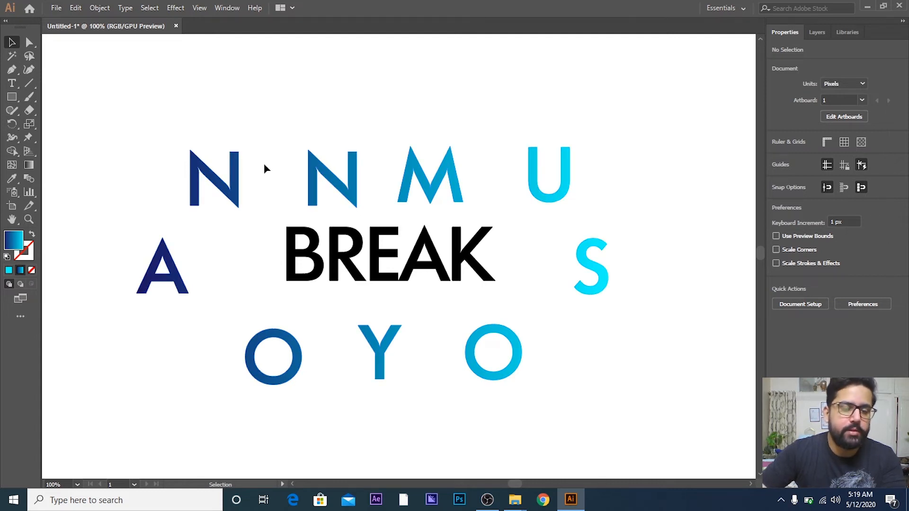
left_click(237, 196)
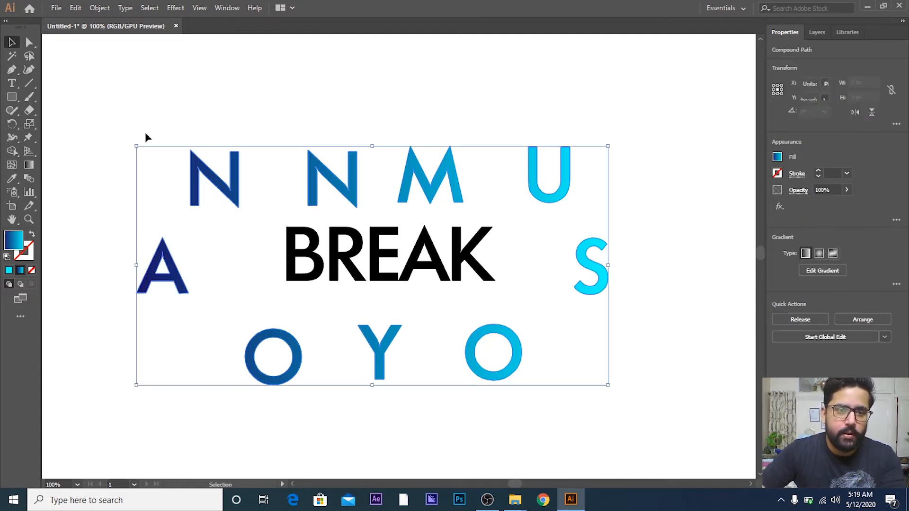
key("a")
scroll(241, 172, "up", 1, "alt")
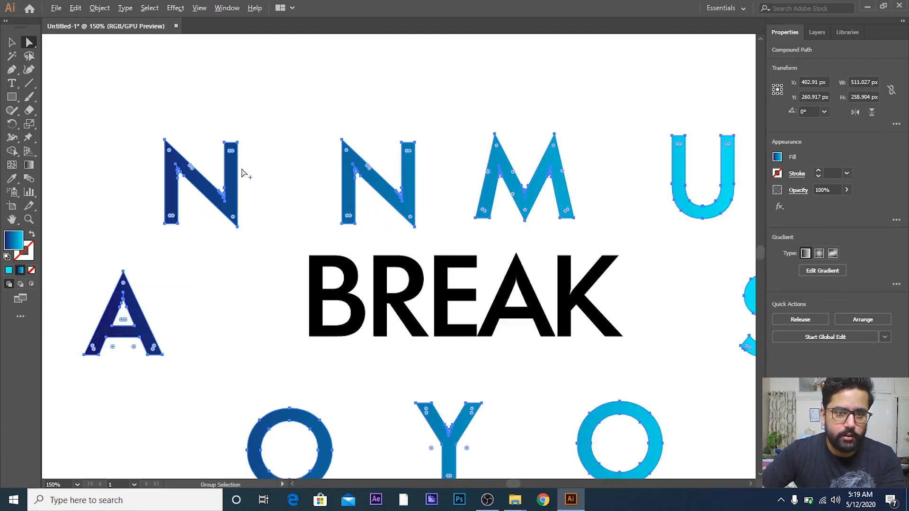
left_click_drag(208, 112, 250, 138)
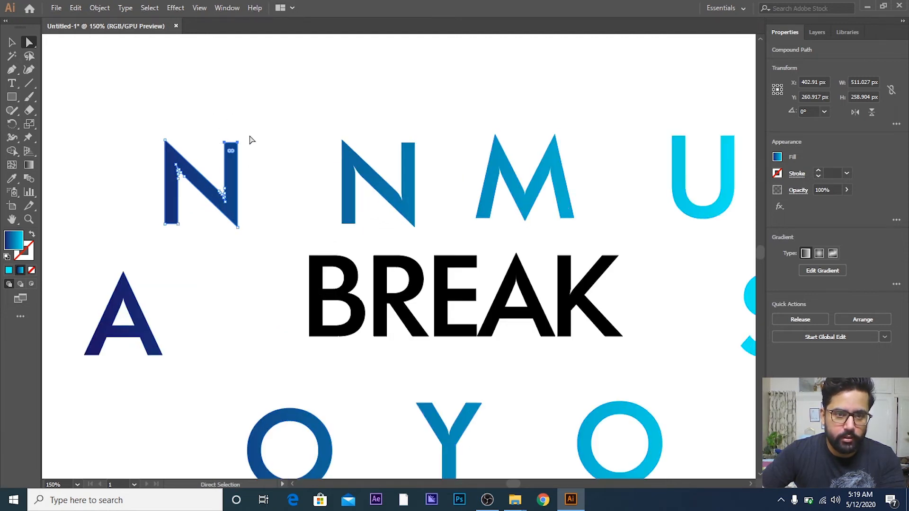
scroll(227, 142, "up", 4, "alt")
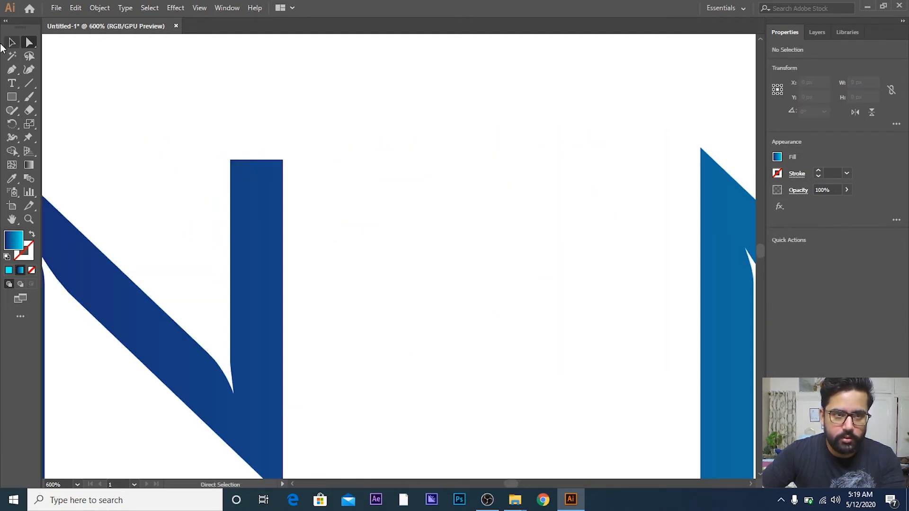
- Stretch the right stem of the first N upward by about 70 px, moving only its two top anchor points
key("v")
left_click(243, 193)
key("a")
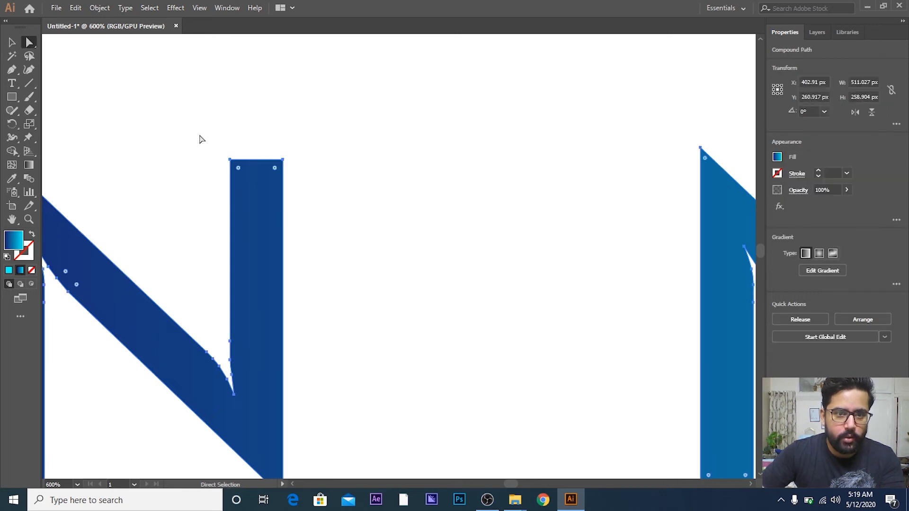
left_click(230, 160)
scroll(231, 160, "up", 3, "alt")
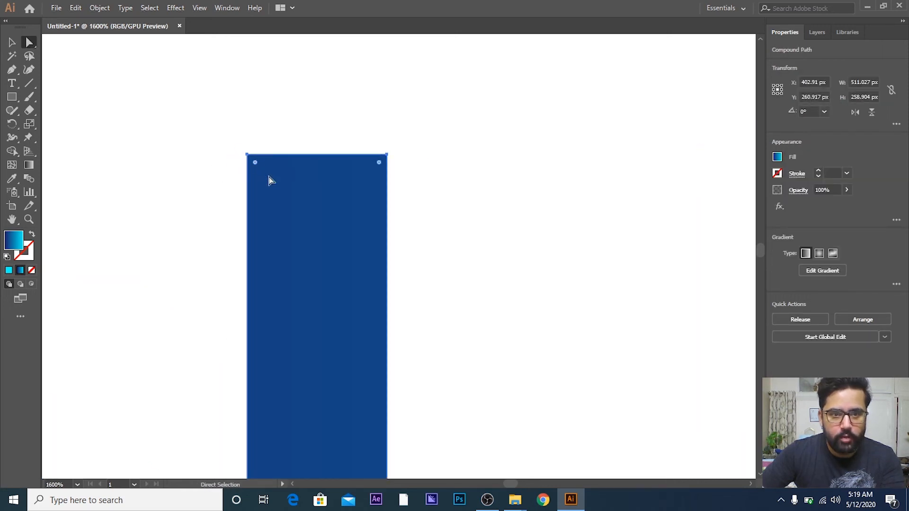
key("space")
left_click_drag(340, 193, 280, 184)
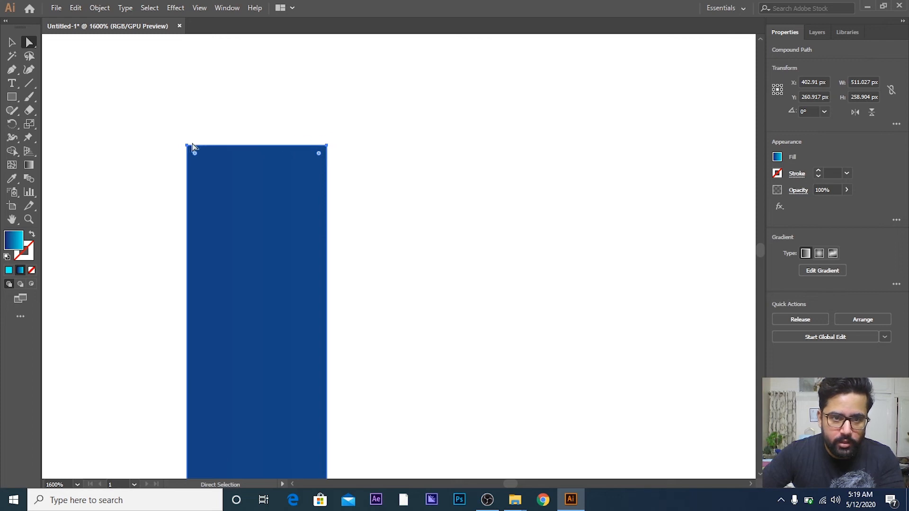
scroll(241, 162, "down", 1)
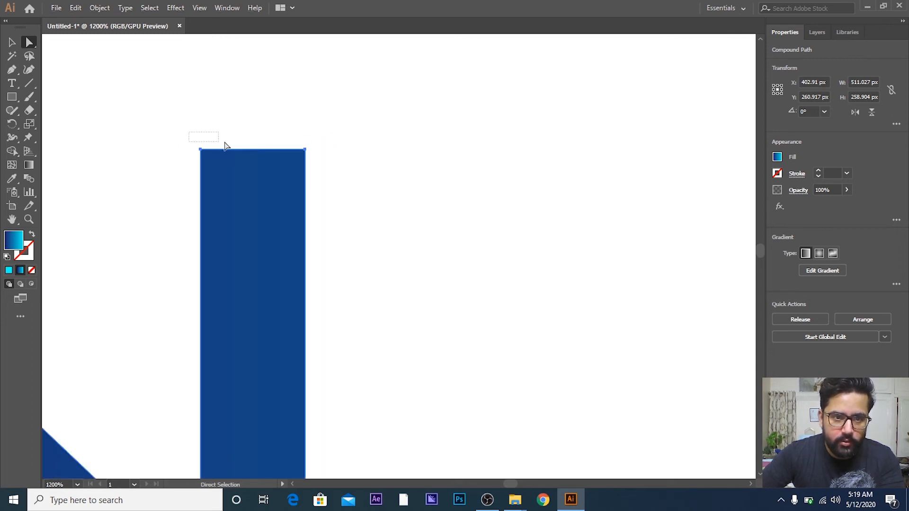
left_click_drag(225, 145, 329, 158)
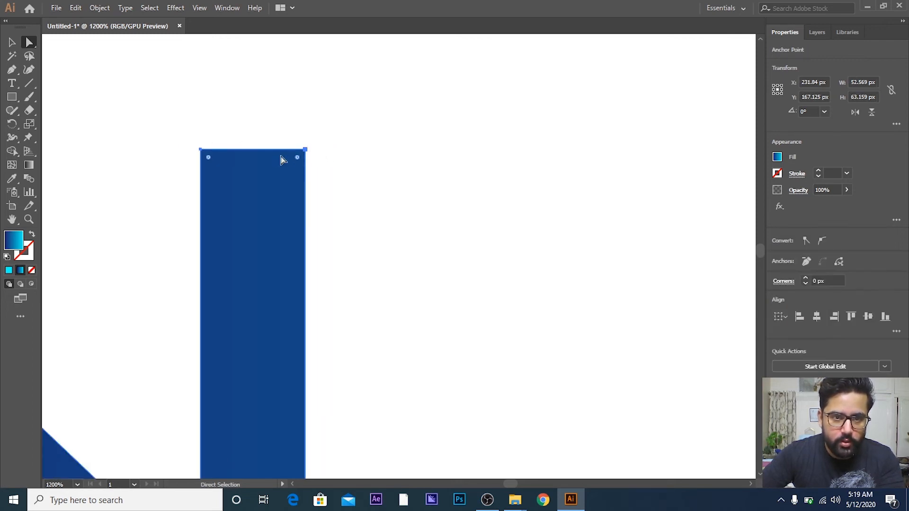
scroll(279, 161, "down", 3)
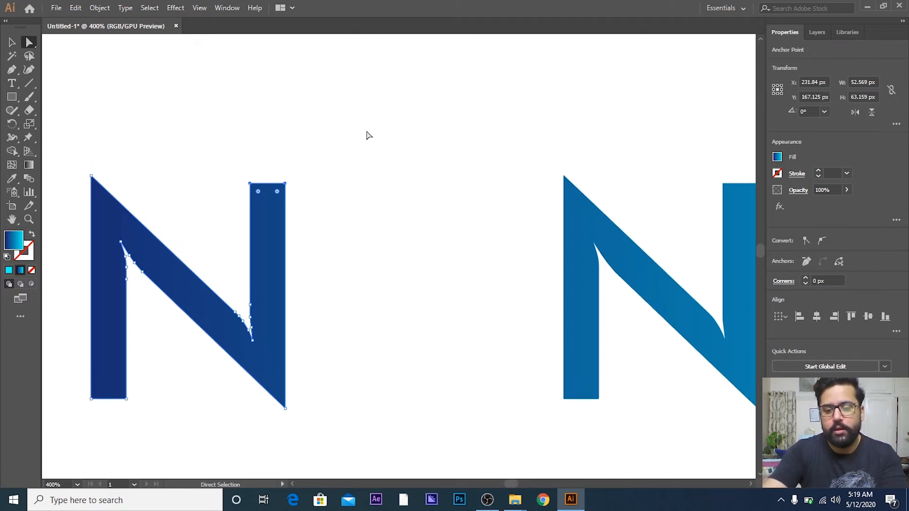
key("shift+Up")
key("shift+Up")
key("shift+Up")
key("shift+Up")
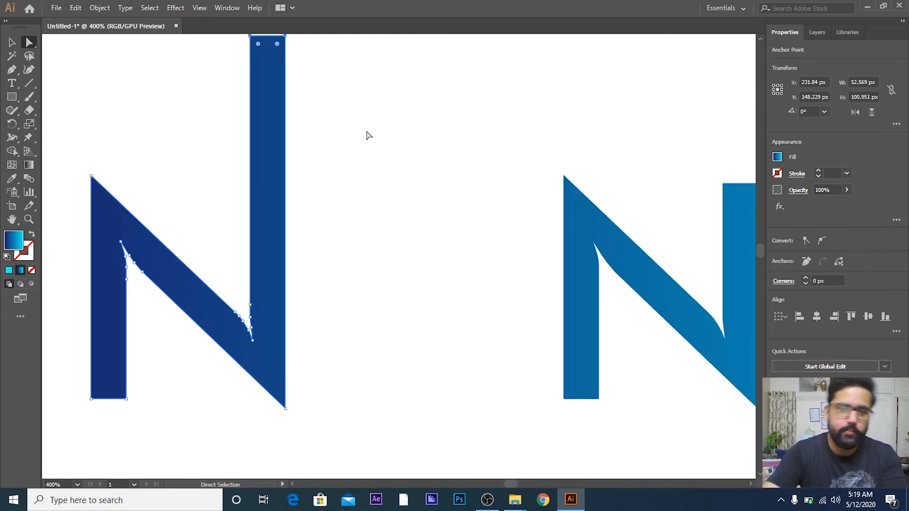
scroll(353, 133, "up", 3)
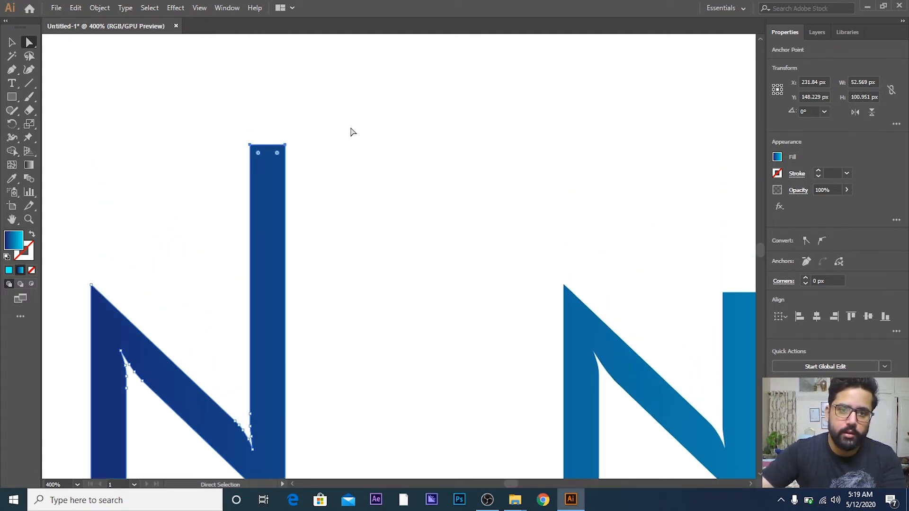
key("shift+Up")
key("shift+Up")
key("shift+Up")
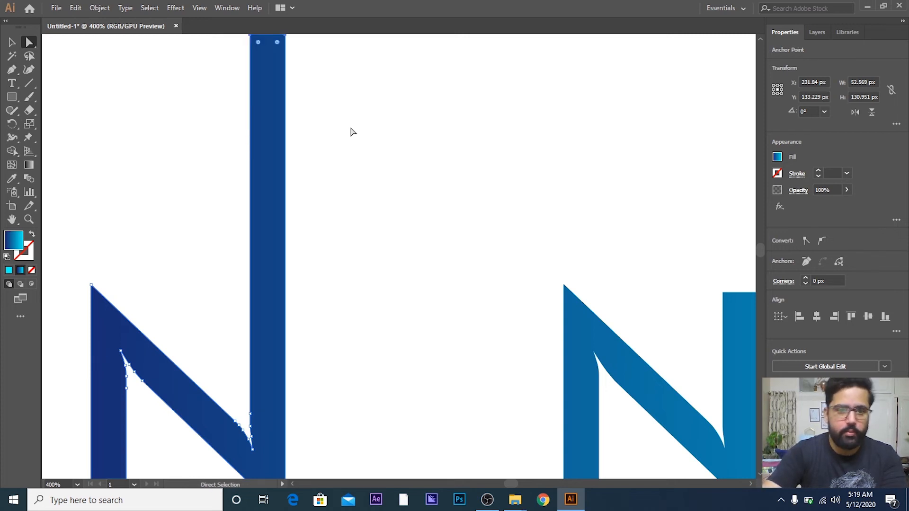
- Round the top corners of the U's right stem into a full semicircular end and deselect the letters
key("ctrl+1")
left_click_drag(562, 144, 373, 146)
left_click(510, 168)
scroll(473, 169, "up", 2)
scroll(473, 174, "up", 1)
key("v")
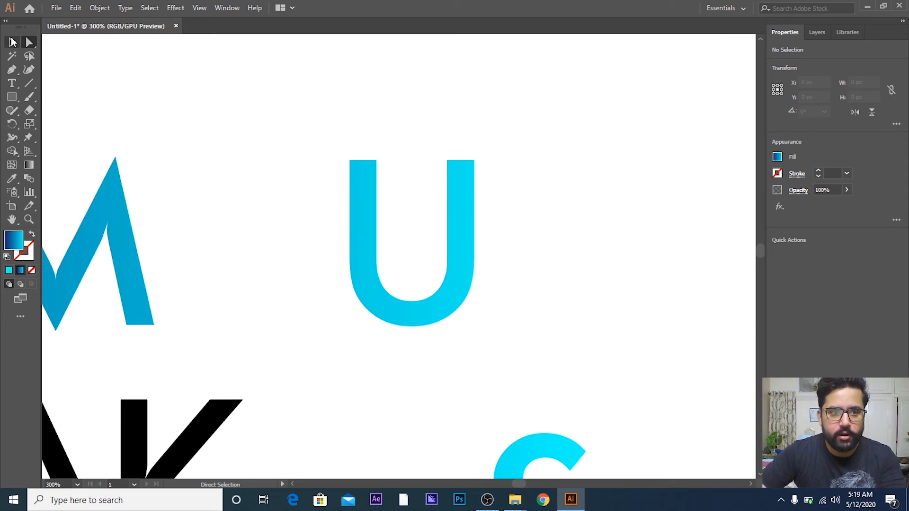
left_click(454, 200)
left_click(34, 42)
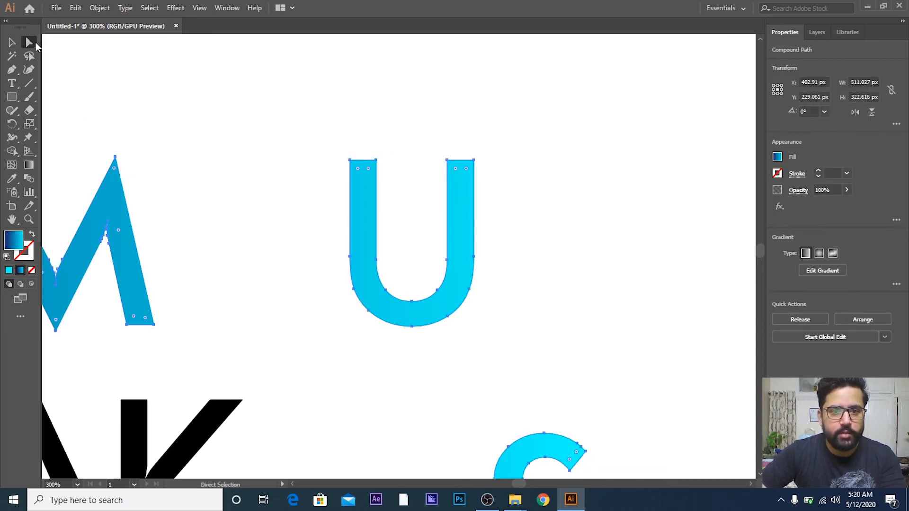
scroll(467, 175, "up", 2)
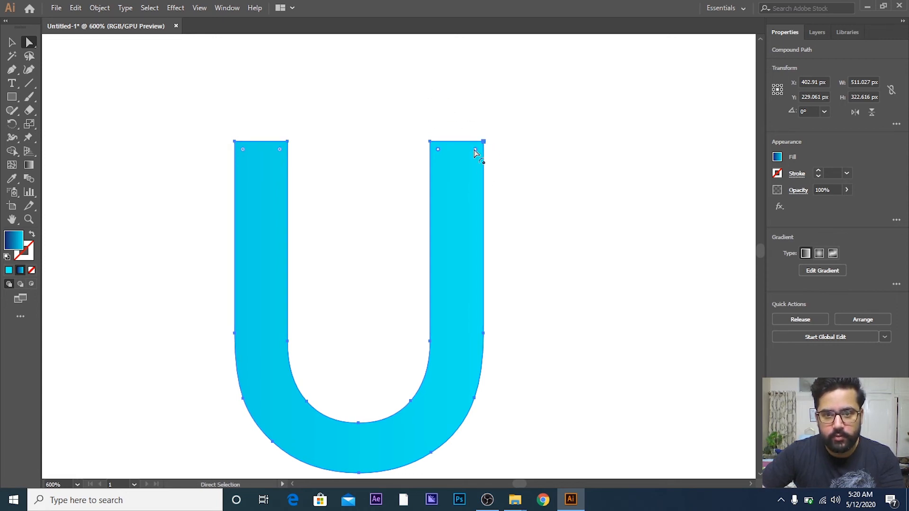
left_click_drag(475, 151, 392, 221)
left_click(563, 230)
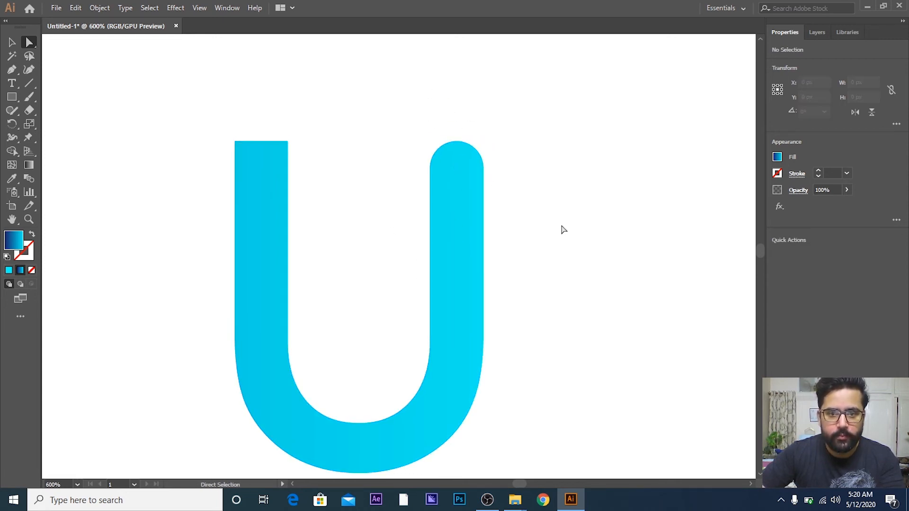
scroll(564, 230, "down", 5)
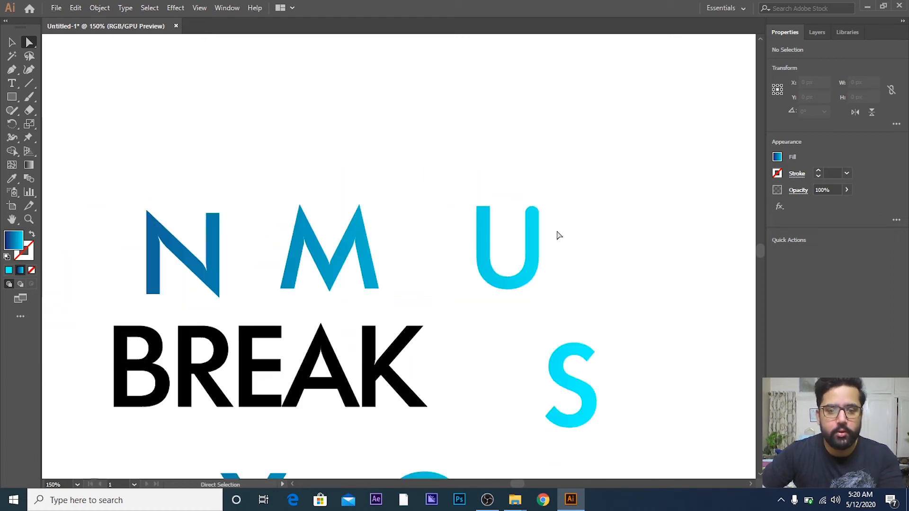
scroll(556, 236, "down", 2)
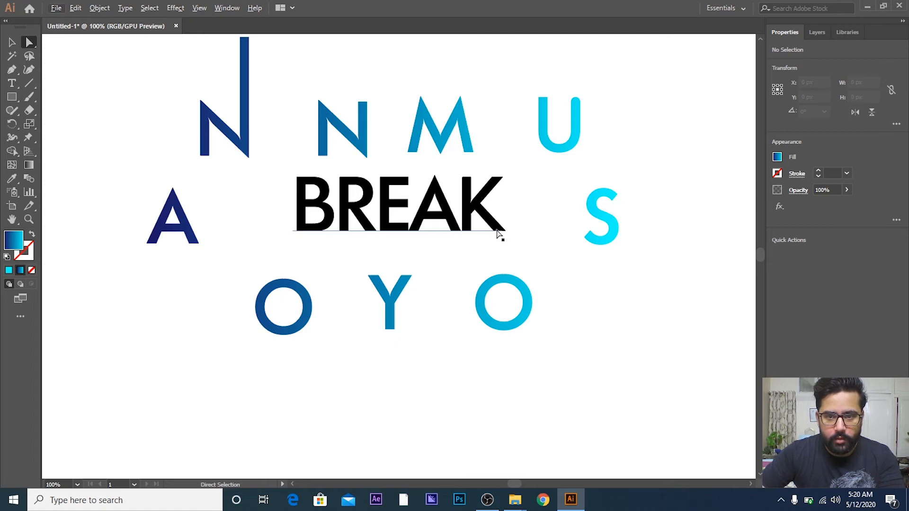
left_click(500, 234)
left_click(452, 256)
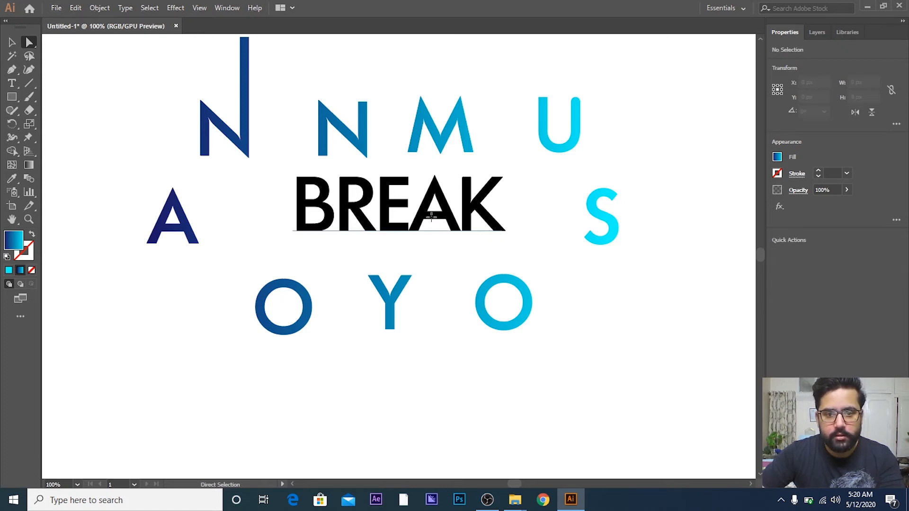
left_click(431, 217)
left_click(436, 267)
left_click(436, 223)
left_click(438, 257)
left_click(448, 216)
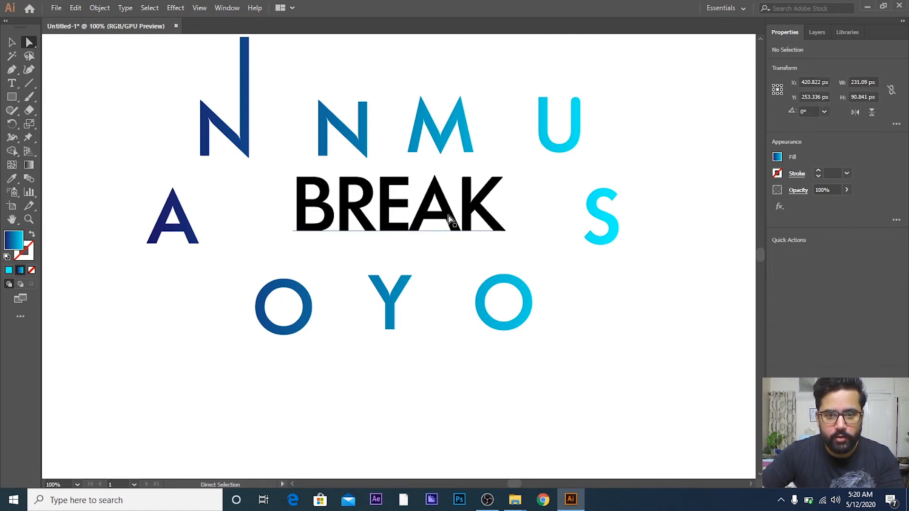
left_click(440, 256)
- Pull the outer anchor point of the Y's right arm horizontally toward the neighbouring O, to X 485 px
left_click(408, 276)
scroll(416, 294, "up", 1)
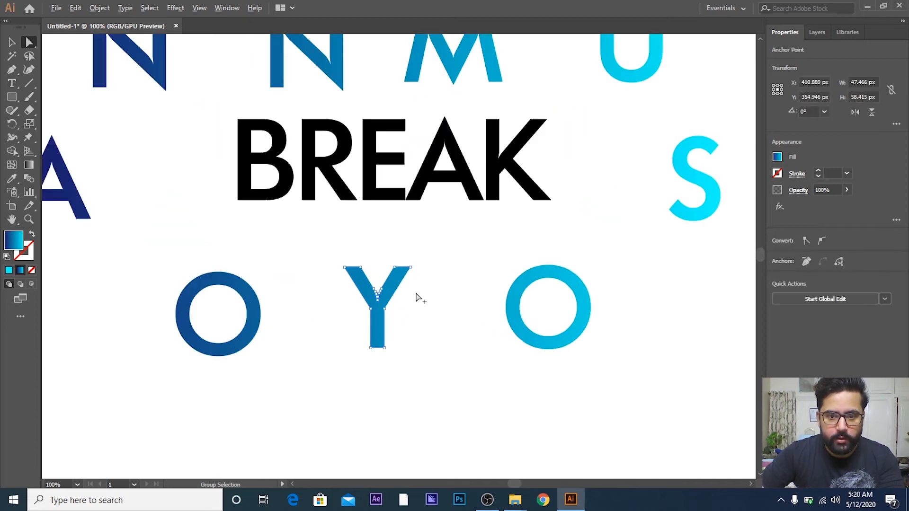
left_click(411, 268)
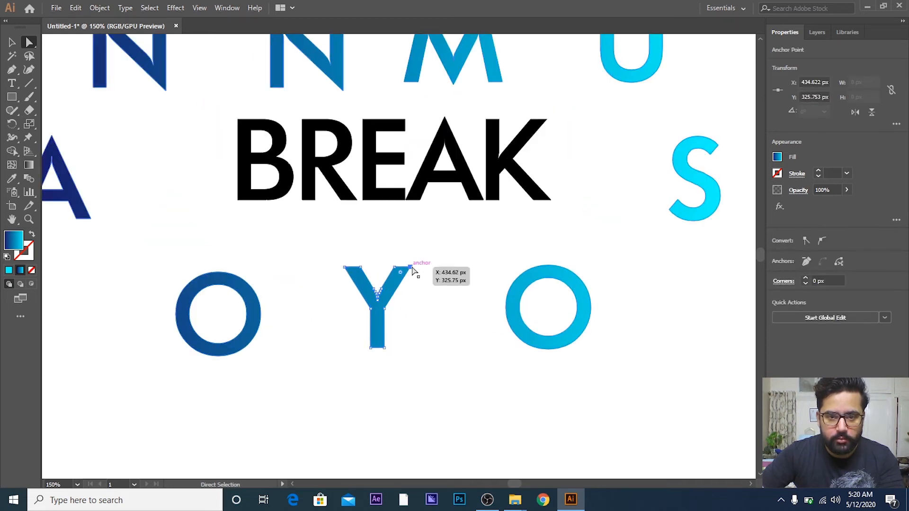
left_click_drag(414, 270, 481, 266)
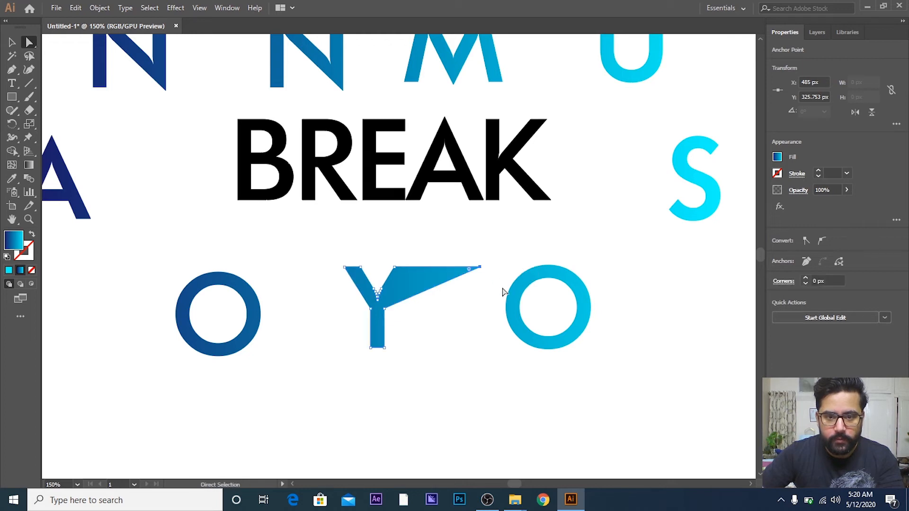
- Pull the outer anchor point of the Y's left arm horizontally toward the first O, to X 336 px, and deselect
left_click(345, 268)
left_click_drag(345, 267, 275, 267)
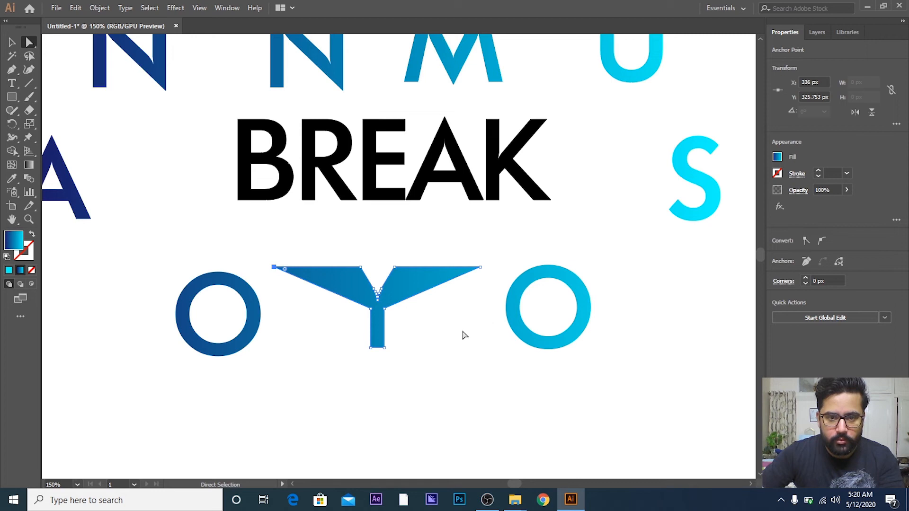
left_click(467, 372)
scroll(467, 371, "up", 1)
scroll(413, 355, "down", 1)
scroll(413, 355, "up", 5, "alt")
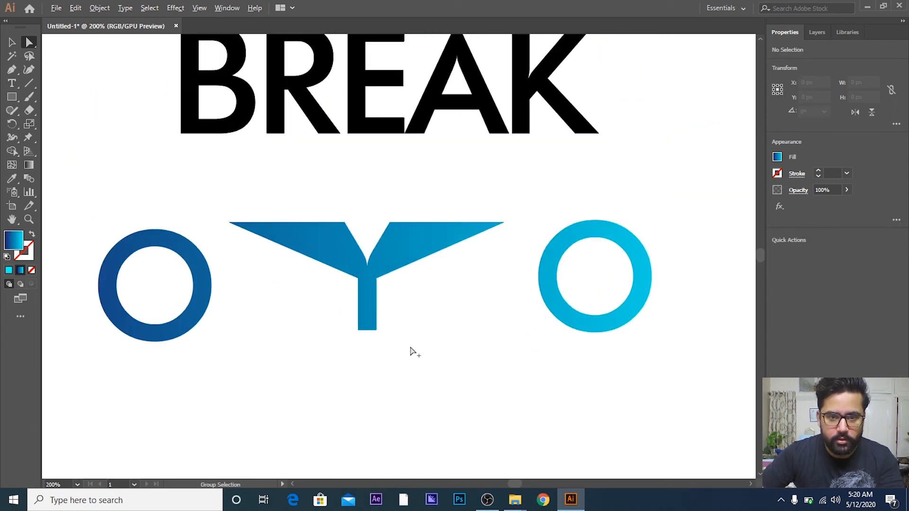
scroll(414, 353, "down", 3, "alt")
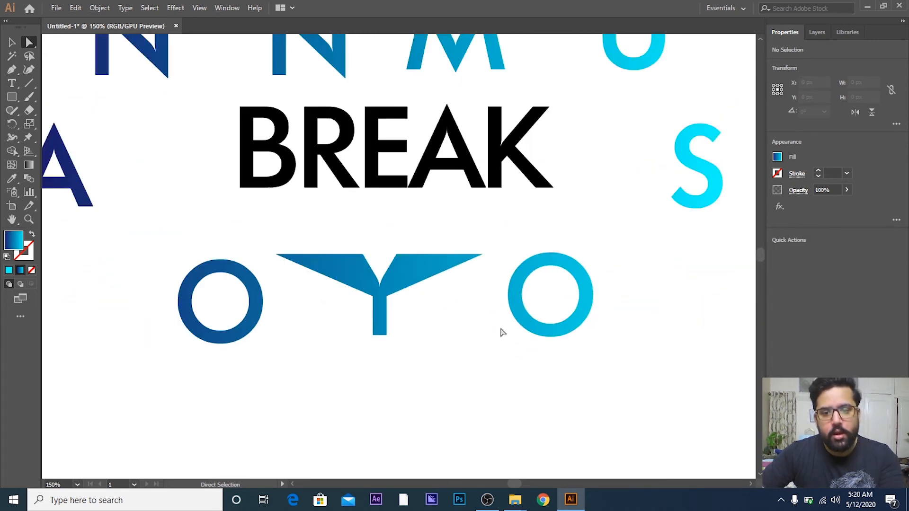
- Pull the rightmost outer anchor point of the second O outward to X 596 px, Y 355 px, forming a pointed extension
left_click(568, 259)
scroll(599, 289, "up", 1, "alt")
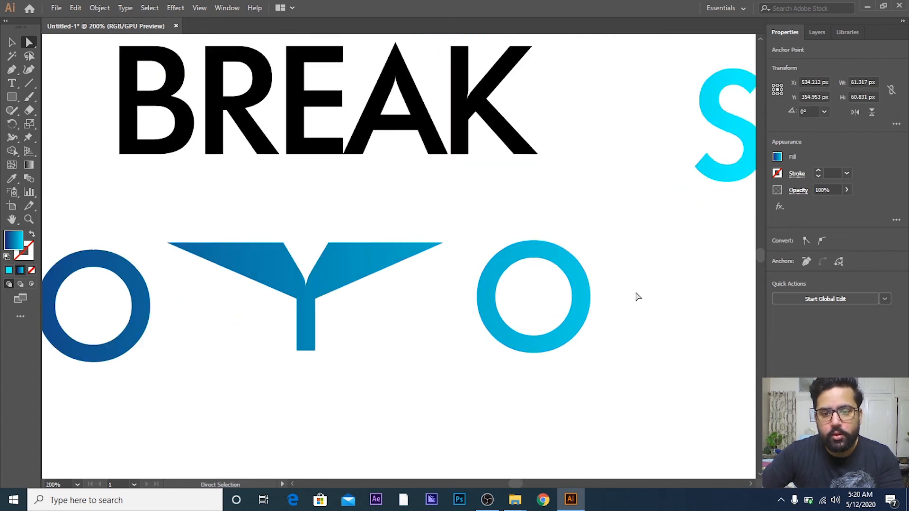
left_click(578, 286)
scroll(599, 310, "up", 2, "alt")
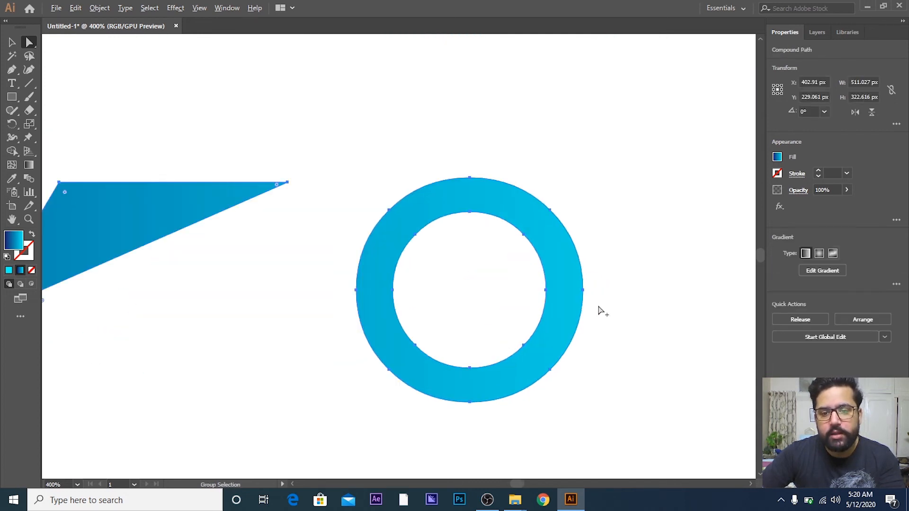
left_click(585, 295)
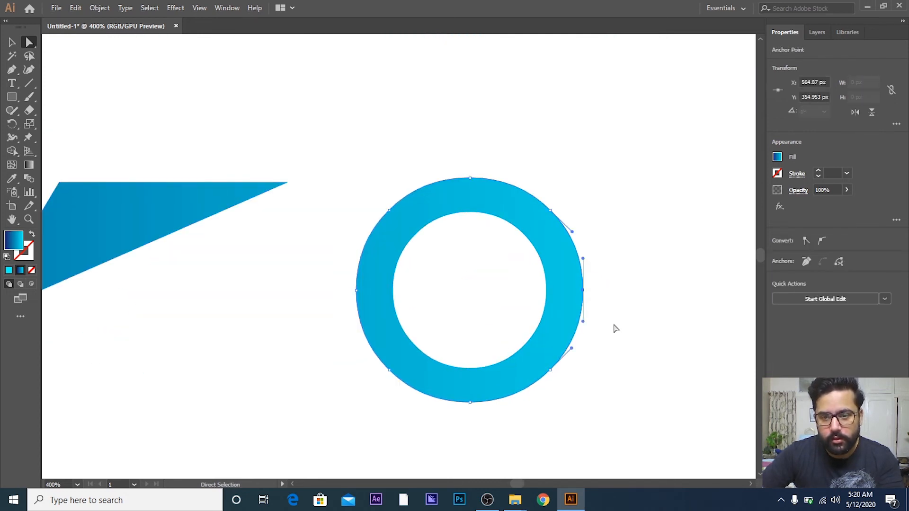
left_click_drag(583, 290, 698, 290)
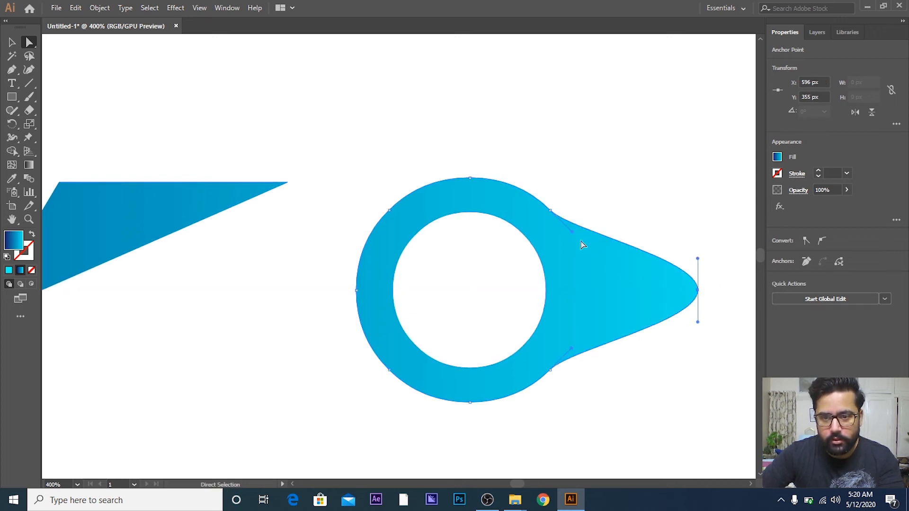
- Adjust the direction handles of the two anchors where the second O's pointed extension meets its ring, curving both transitions, and deselect
left_click_drag(574, 232, 612, 161)
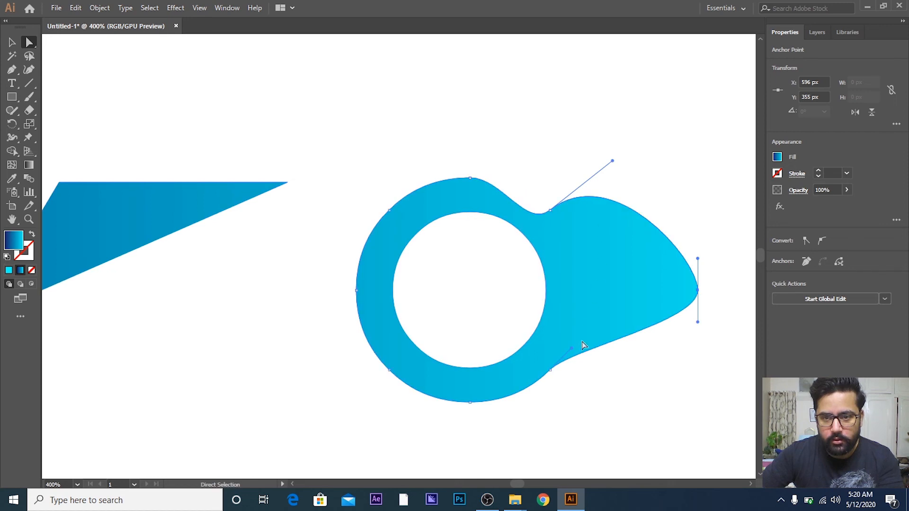
key("ctrl+z")
left_click_drag(571, 351, 568, 334)
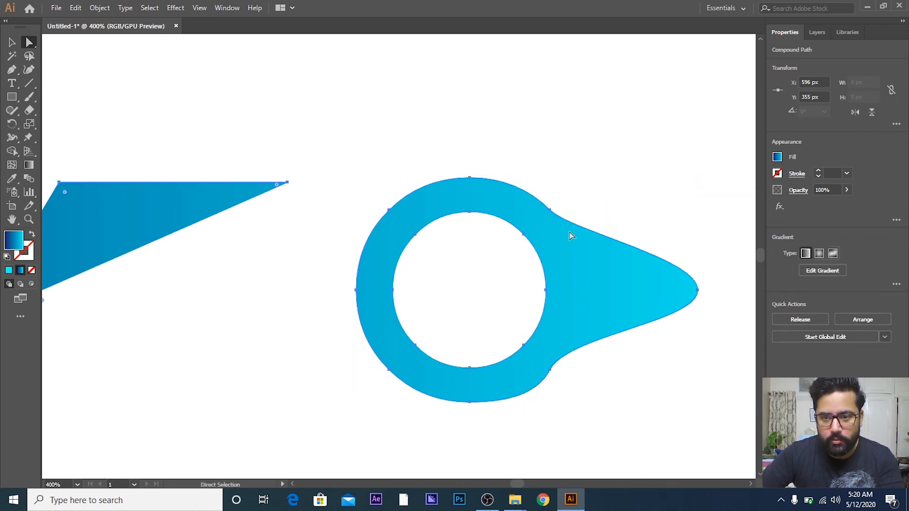
left_click(548, 211)
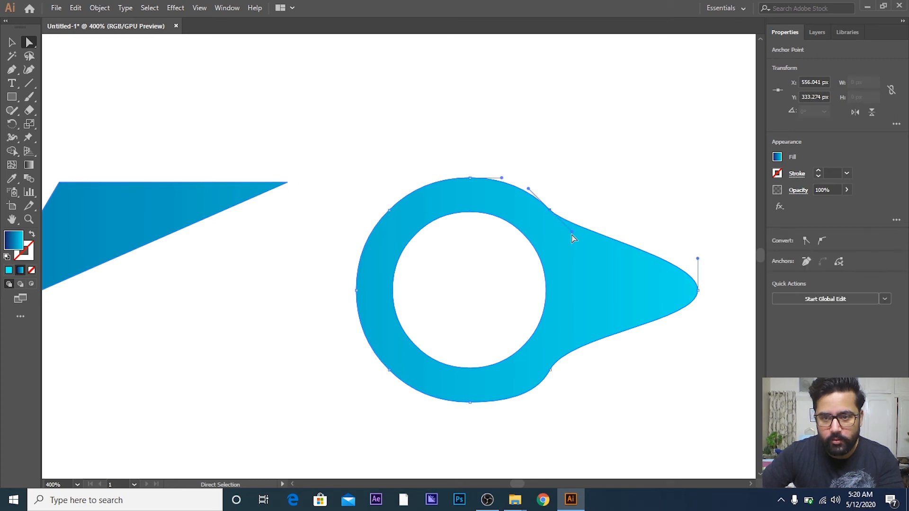
scroll(566, 242, "down", 4)
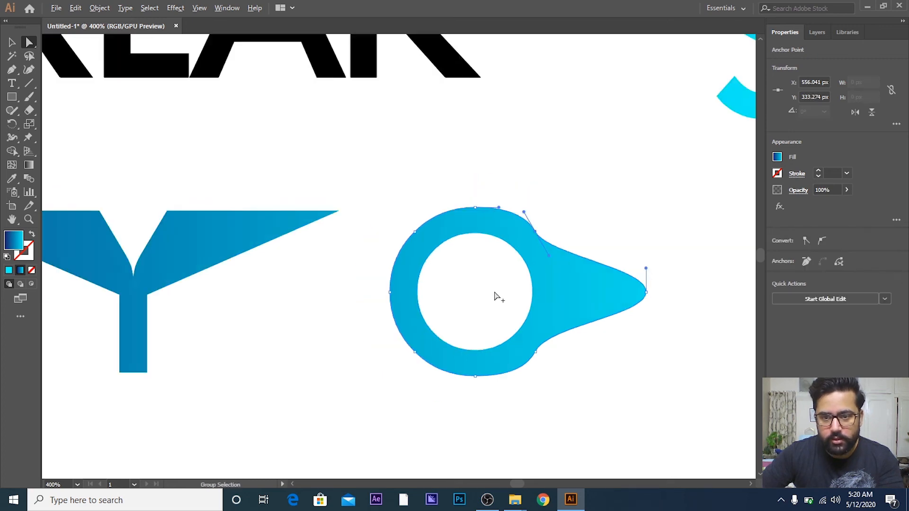
left_click(565, 388)
scroll(538, 397, "down", 1)
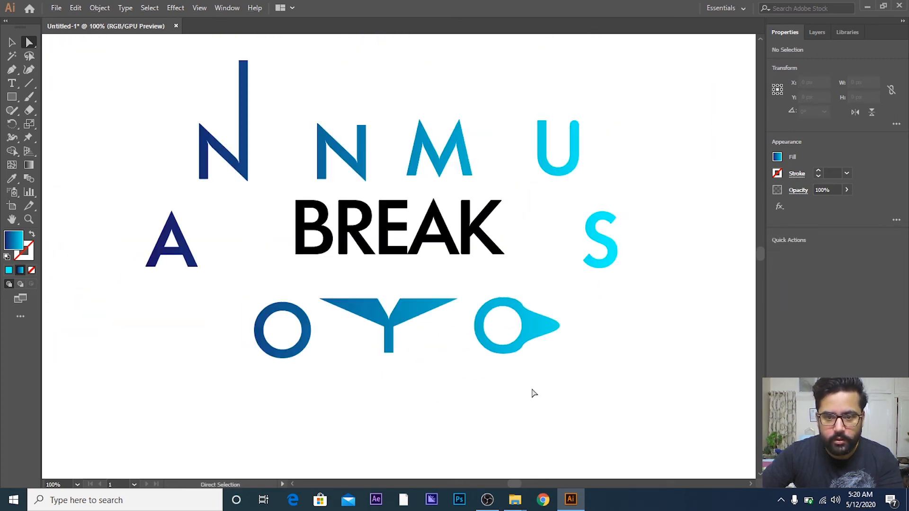
- Round the corners of the S's lower end and deselect the letters
scroll(530, 393, "up", 1)
scroll(530, 403, "down", 1)
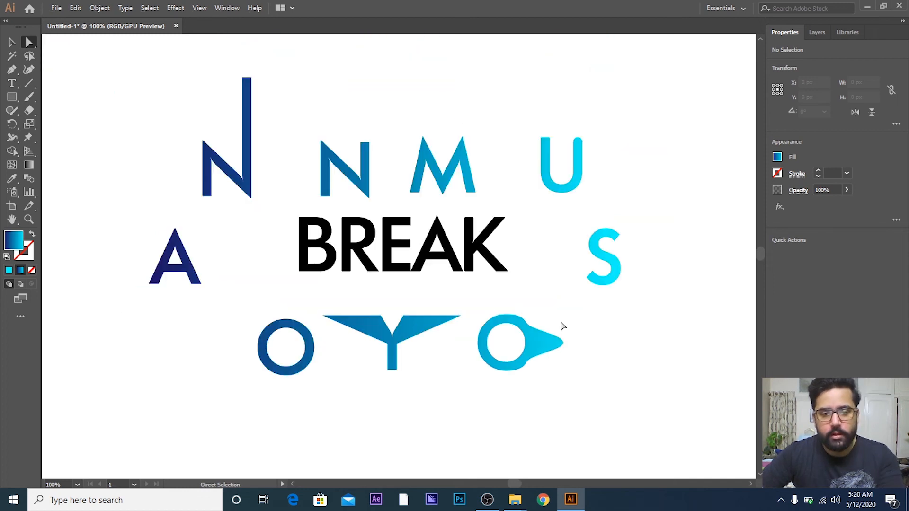
left_click(609, 284)
scroll(611, 292, "up", 3)
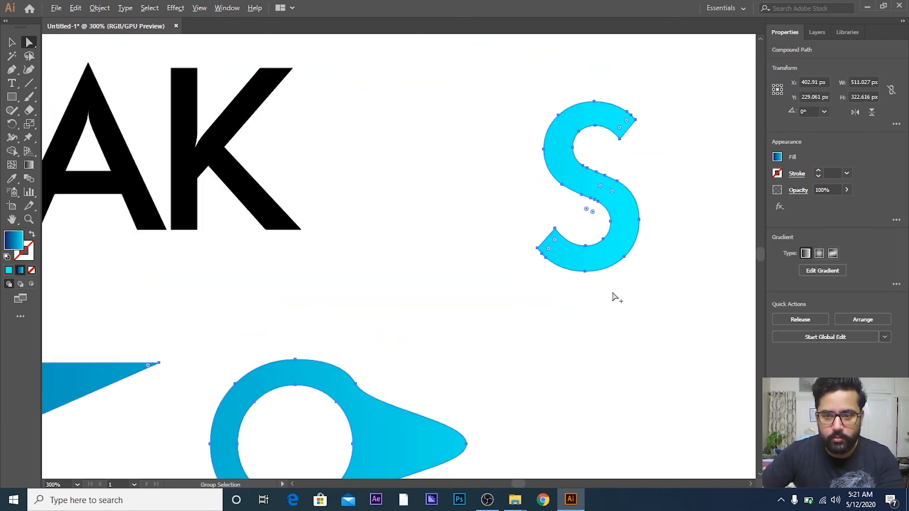
scroll(574, 294, "up", 1)
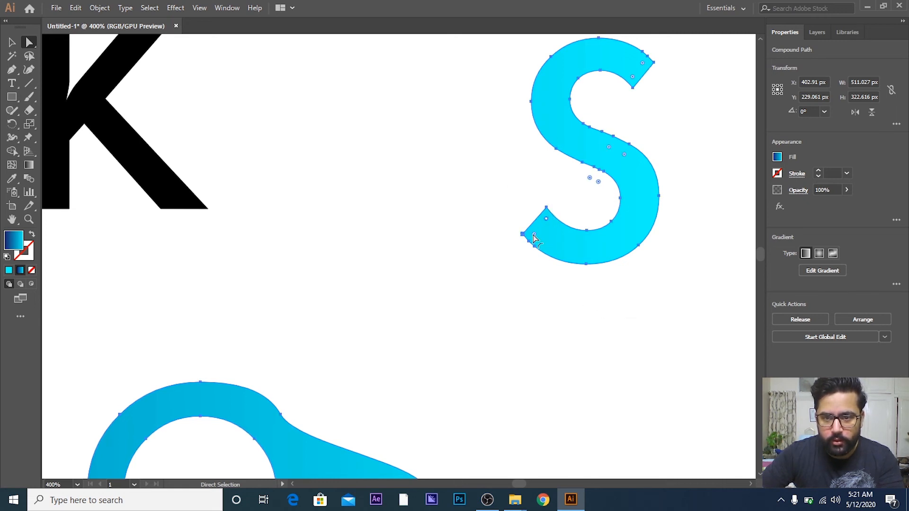
left_click_drag(533, 238, 648, 317)
left_click(648, 317)
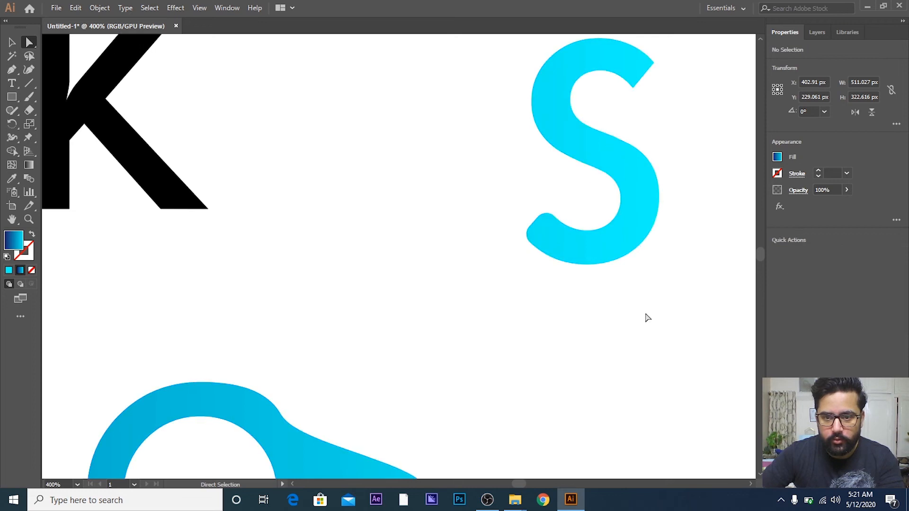
- Extend the S's upper end diagonally by moving its two end anchor points about 15 px down and 14 px right, and deselect
scroll(646, 318, "up", 3)
scroll(669, 217, "up", 3)
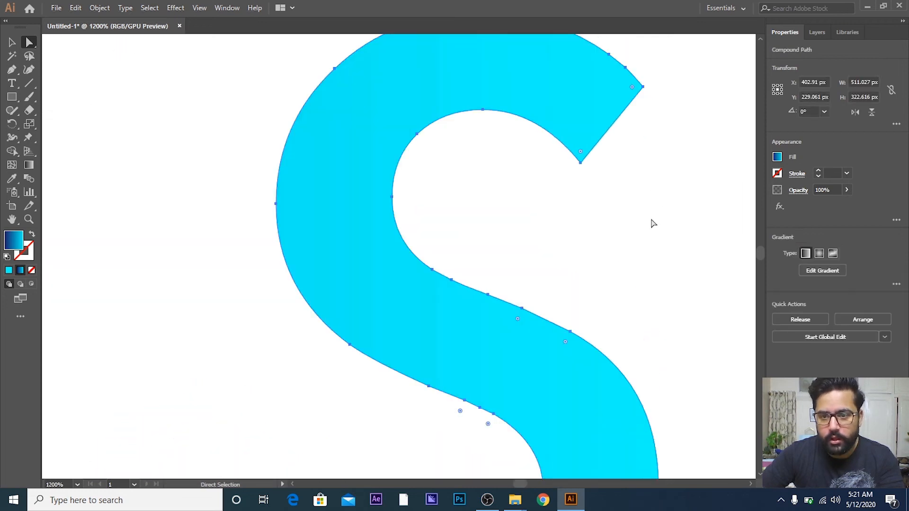
left_click(581, 163)
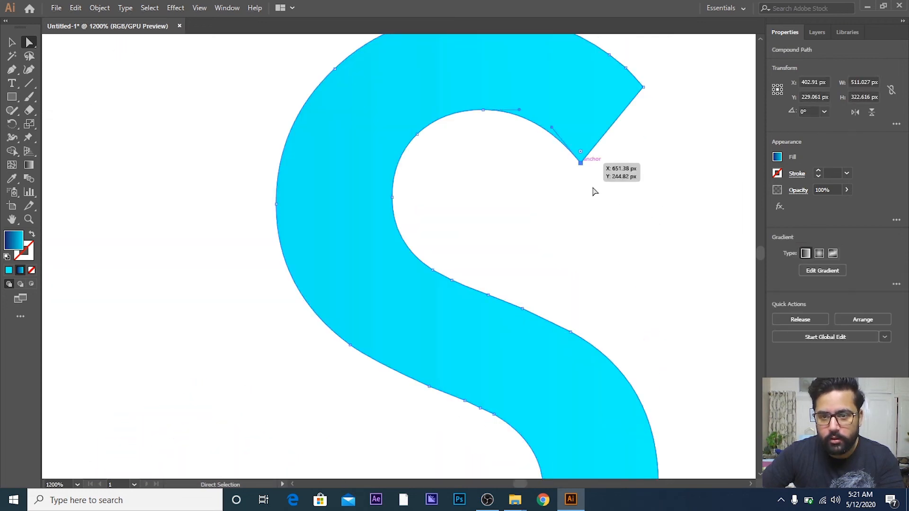
left_click(644, 93, "shift")
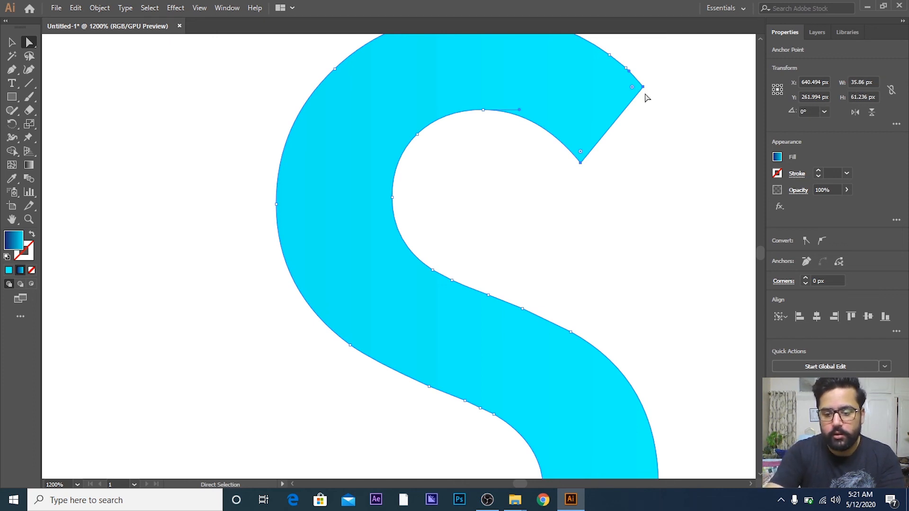
key("Down")
key("Down")
key("Down")
key("Down")
key("Down")
key("Down")
key("Down")
key("Down")
key("Right")
key("Right")
key("Right")
key("Right")
key("Right")
key("Right")
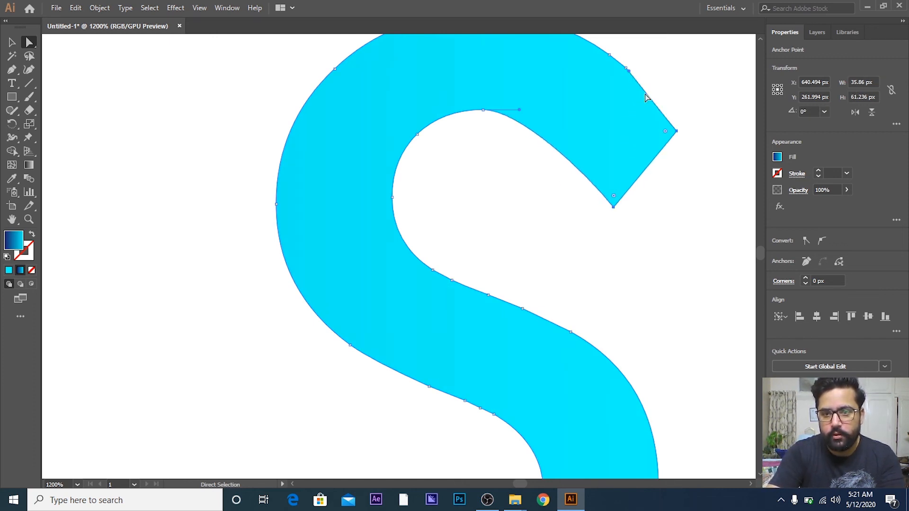
key("Down")
key("Down")
key("Down")
key("Down")
key("Down")
key("Down")
key("Down")
key("Down")
key("Down")
key("Down")
key("Down")
key("Down")
key("Down")
key("Down")
key("Down")
key("Down")
key("Down")
key("Down")
key("Right")
key("Right")
key("Right")
key("Right")
key("Right")
key("Right")
key("Right")
key("Right")
key("Right")
key("Right")
key("Right")
key("Right")
key("Right")
key("Right")
key("Right")
key("Right")
key("Right")
key("Right")
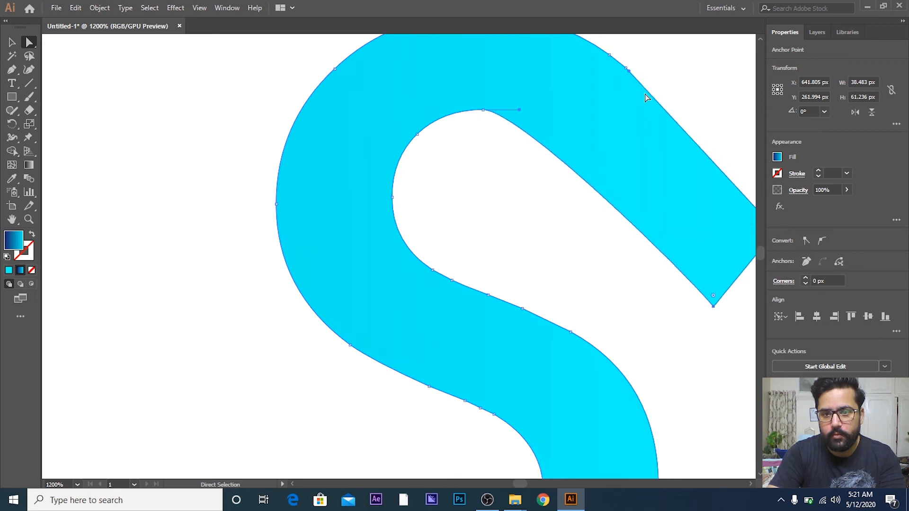
key("Down")
key("Down")
key("Down")
key("Down")
key("Down")
key("Down")
key("Right")
key("Right")
key("Right")
key("Right")
left_click(501, 298)
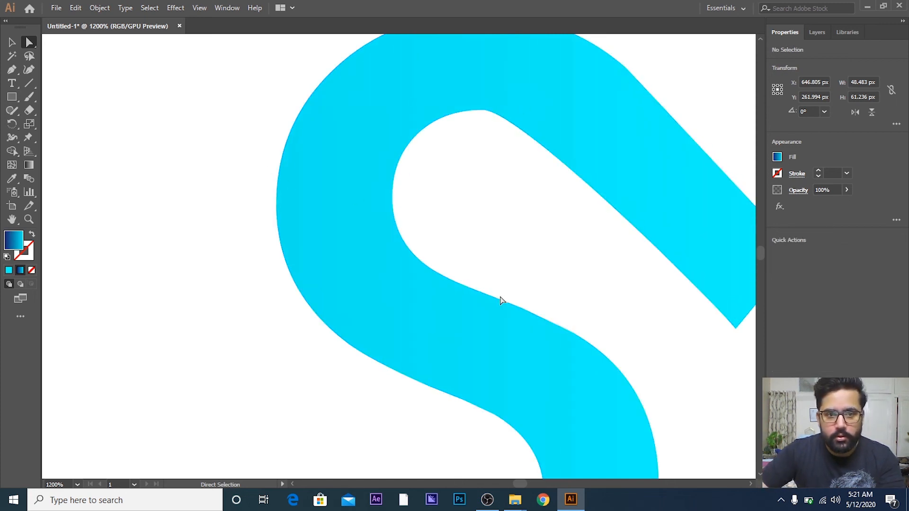
scroll(502, 296, "down", 3)
scroll(623, 378, "down", 2)
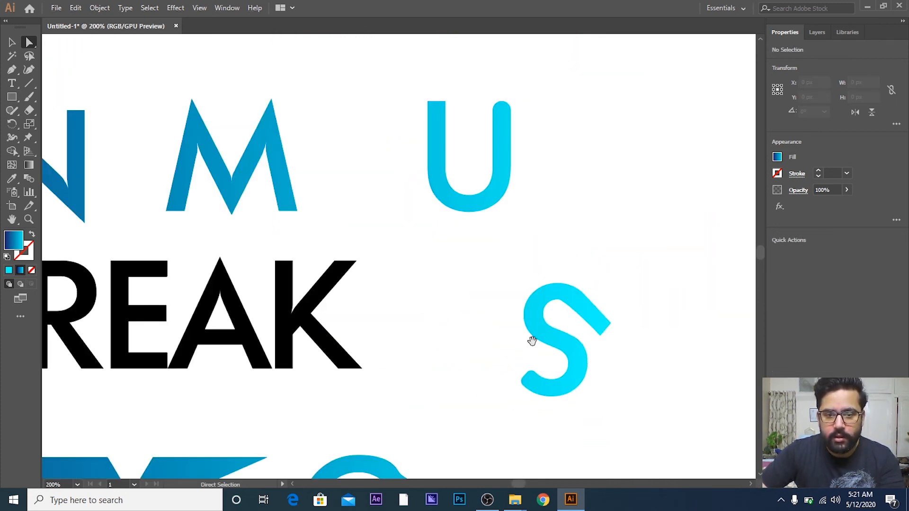
left_click_drag(532, 341, 599, 308)
scroll(553, 315, "down", 2)
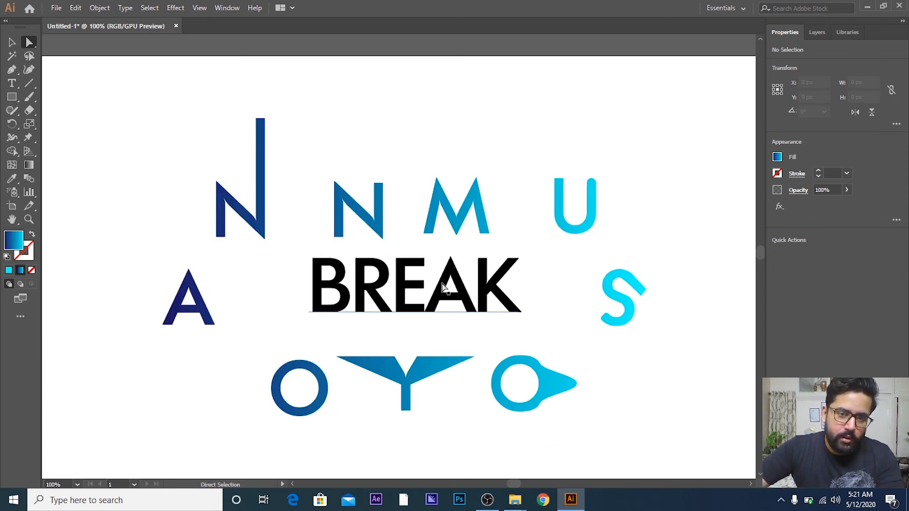
- Nudge the BREAK text about 4 px to the left and deselect it
scroll(443, 287, "down", 1)
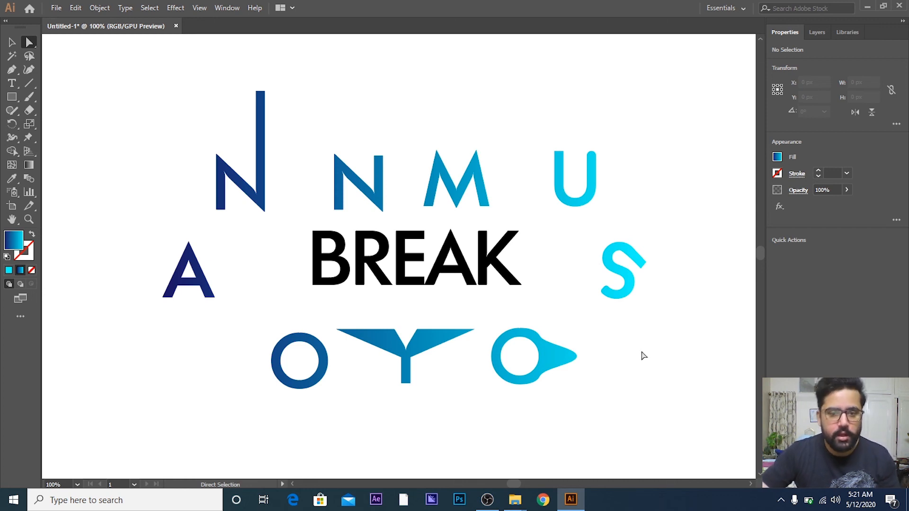
left_click(412, 260)
left_click(12, 44)
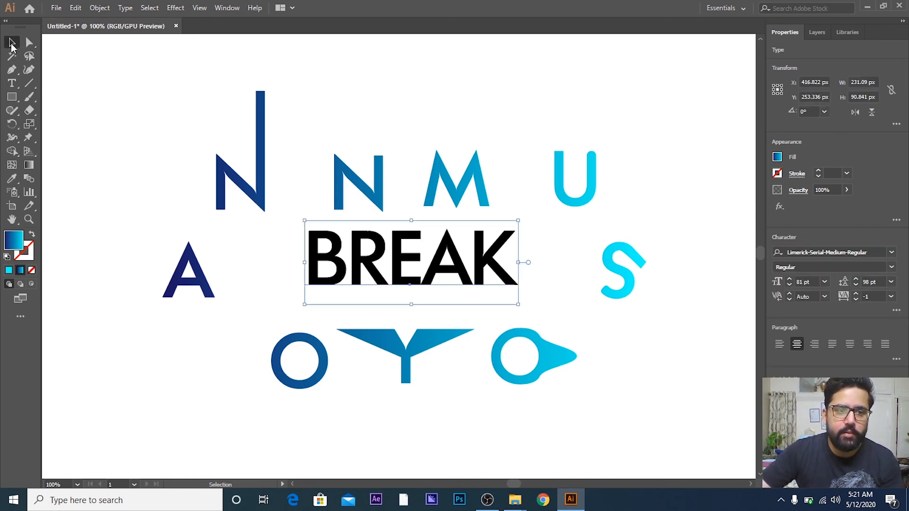
left_click(550, 296)
left_click(501, 277)
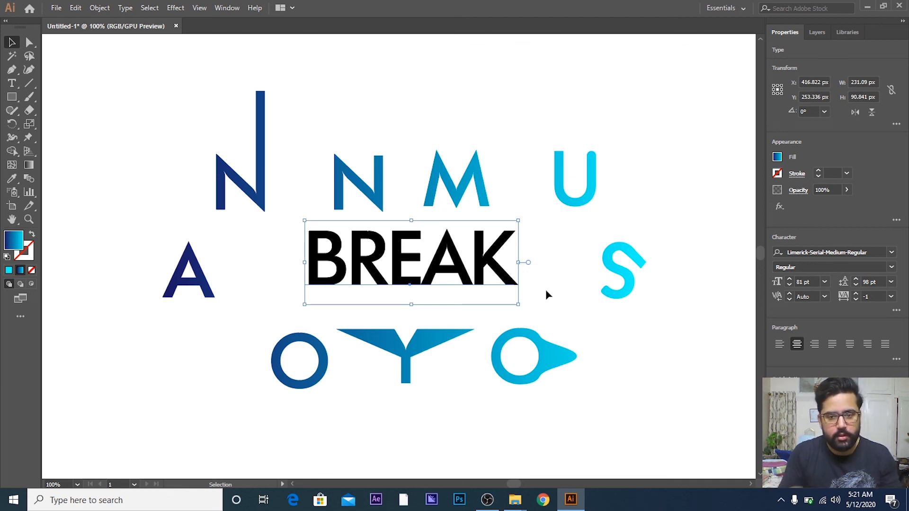
left_click(545, 290)
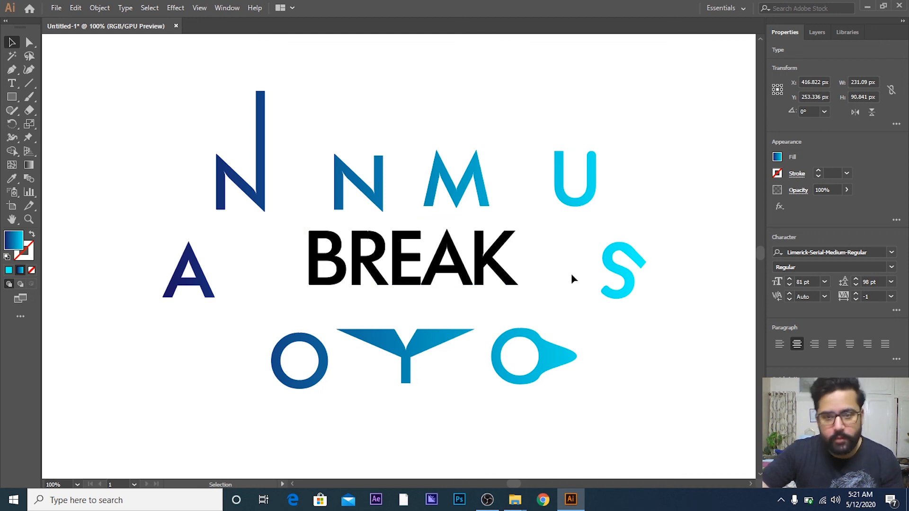
left_click(514, 287)
left_click(570, 303)
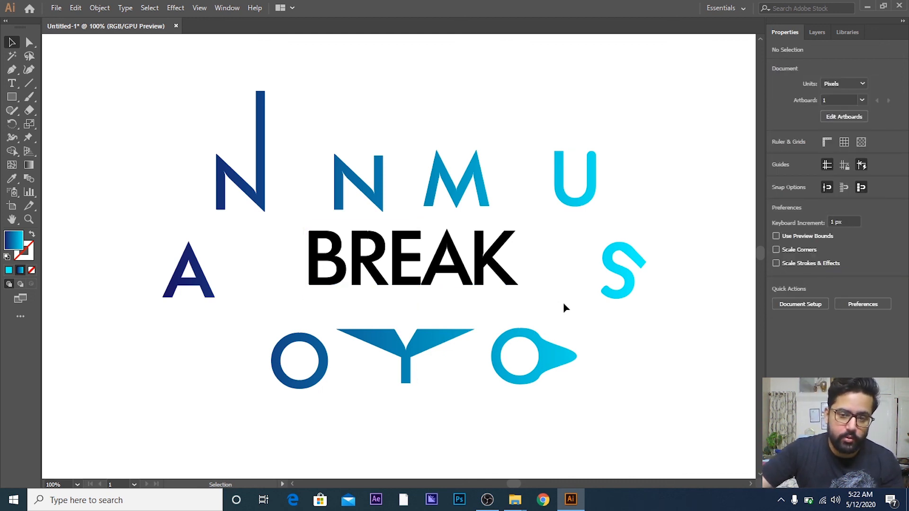
key("ctrl+a")
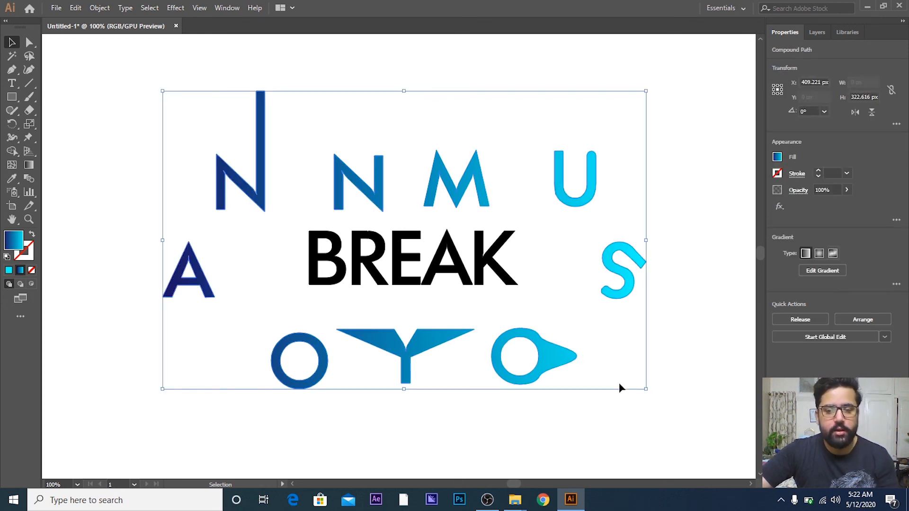
left_click(633, 440)
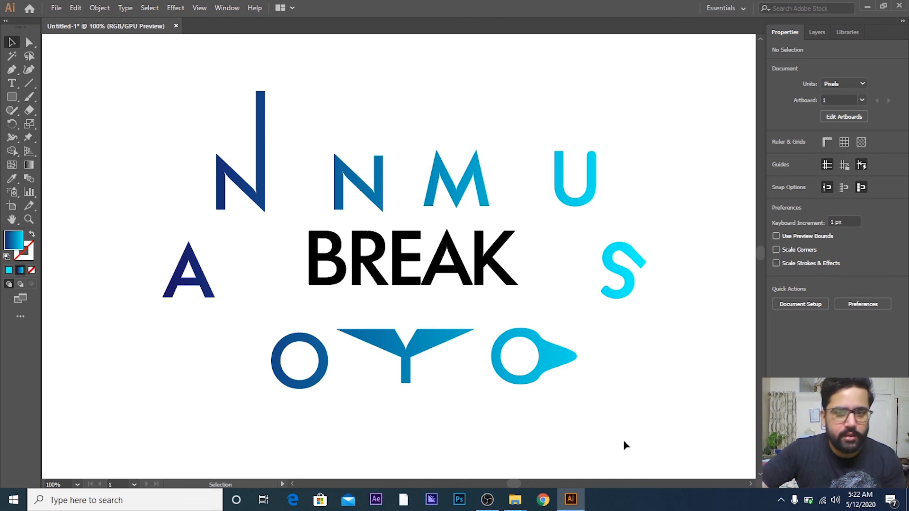
scroll(625, 445, "down", 1)
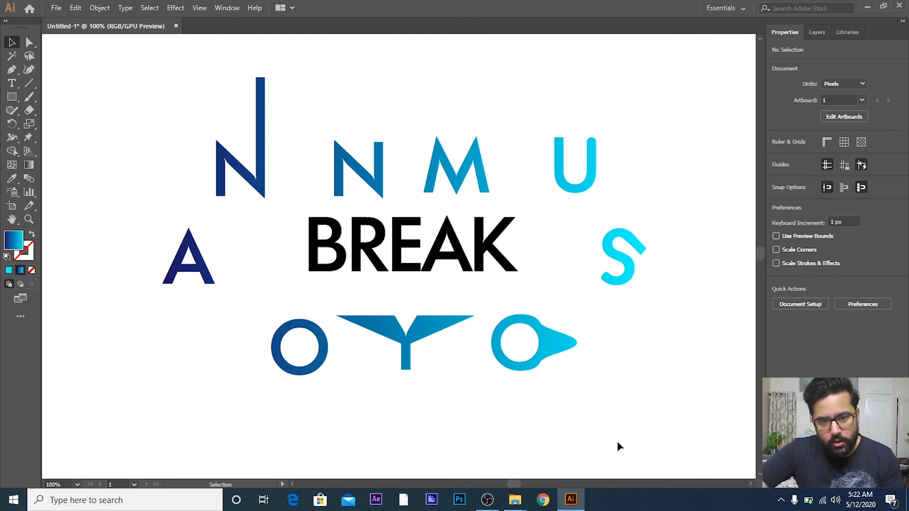
scroll(617, 442, "up", 1)
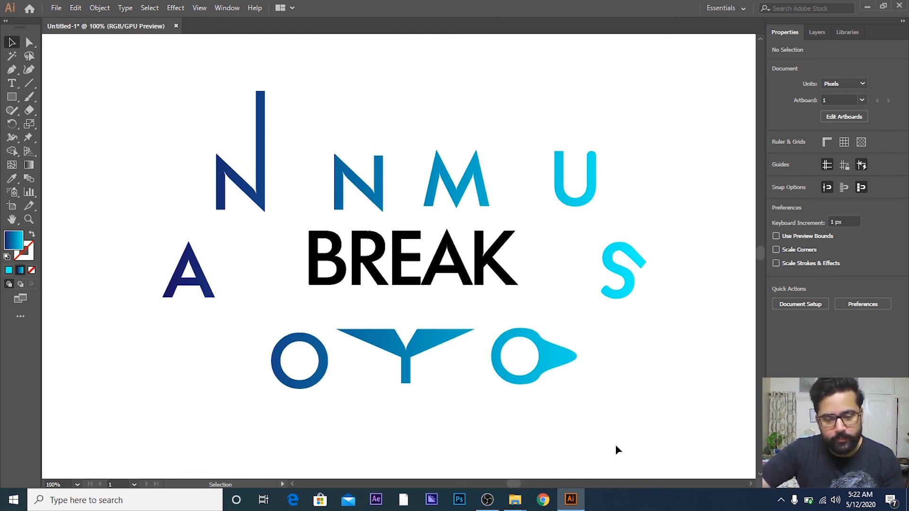